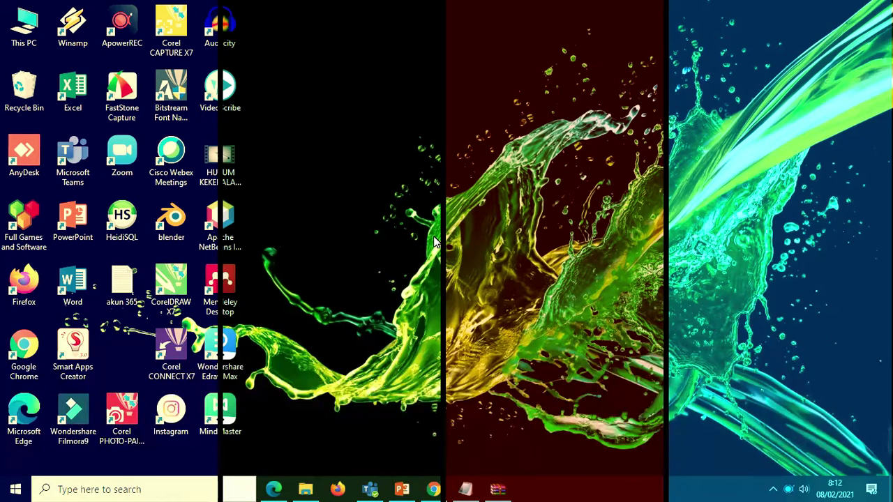
Switch to Chrome and open Google Drive from the Google apps list in a new browser tab.
{"action": "left_click", "coordinate": [434, 490]}
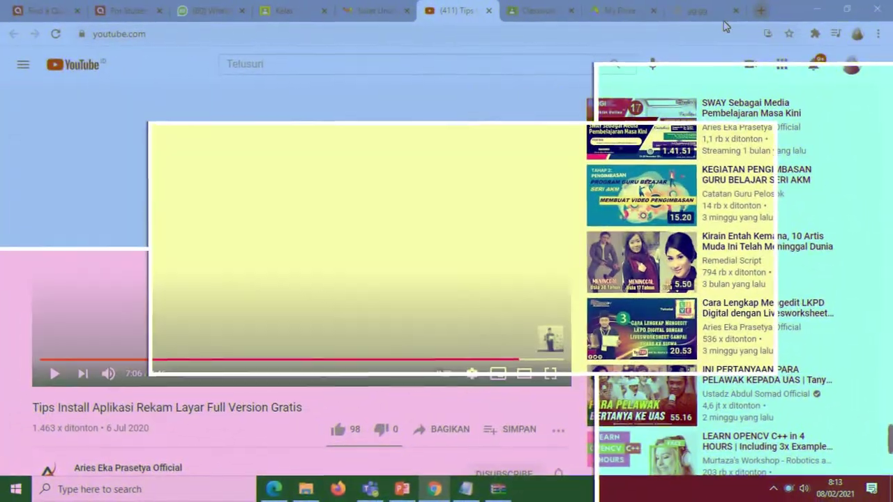
{"action": "key", "text": "ctrl+t"}
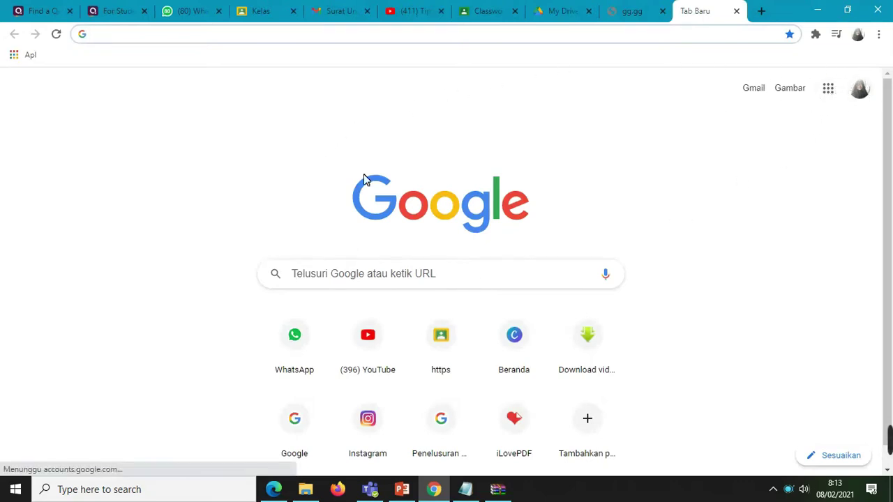
{"action": "left_click", "coordinate": [830, 98]}
{"action": "left_click", "coordinate": [828, 91]}
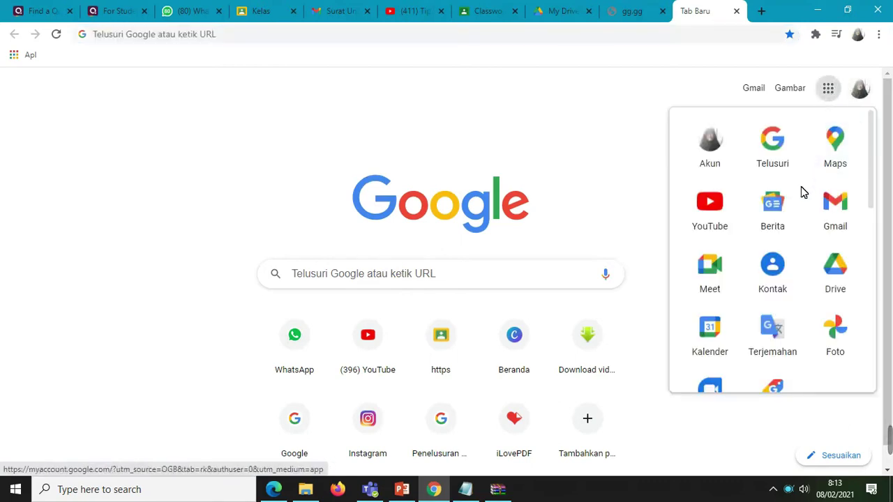
{"action": "left_click", "coordinate": [844, 272]}
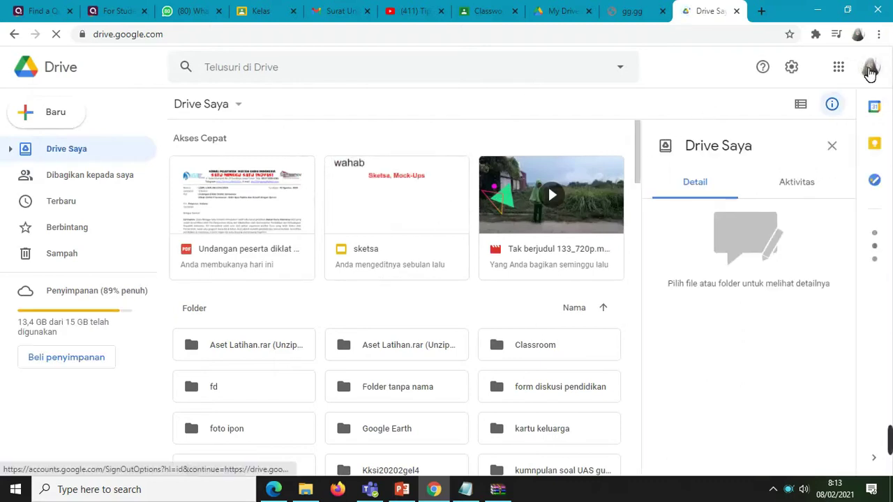
Switch Drive to the teacher's belajar.id account and create a blank Google Form there.
{"action": "left_click", "coordinate": [870, 69]}
{"action": "scroll", "coordinate": [764, 289], "scroll_direction": "down", "scroll_amount": 3}
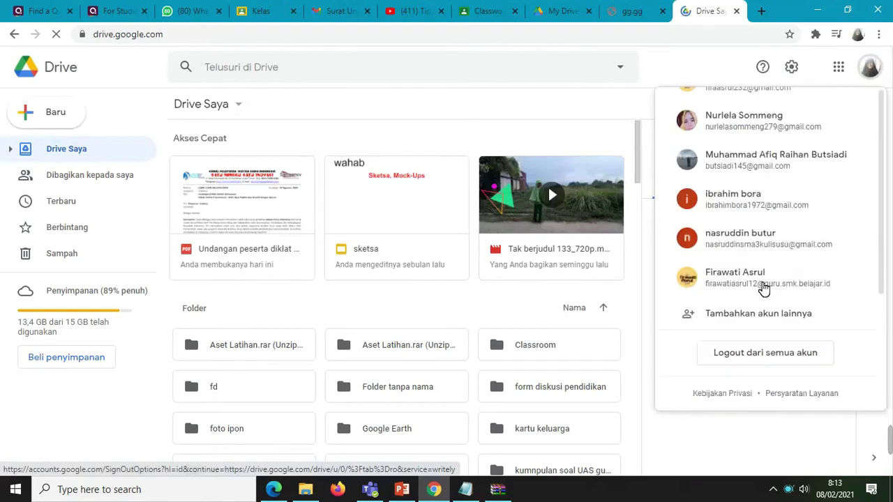
{"action": "left_click", "coordinate": [743, 279]}
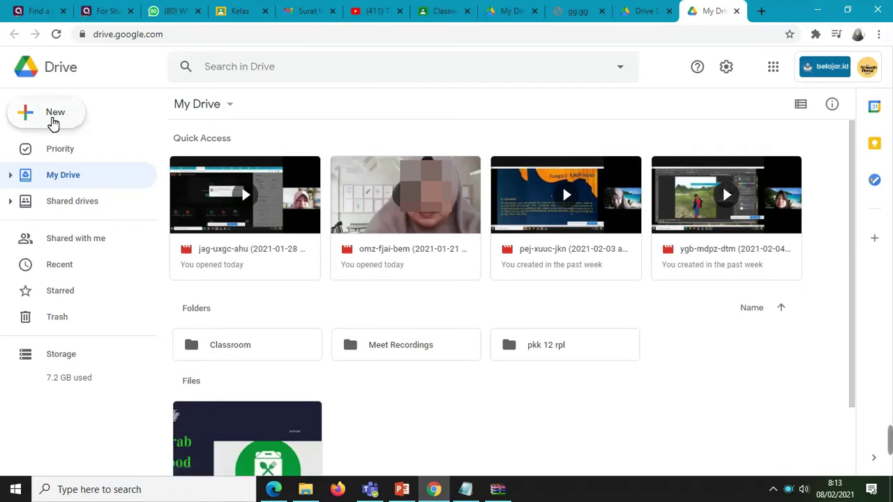
{"action": "left_click", "coordinate": [52, 122]}
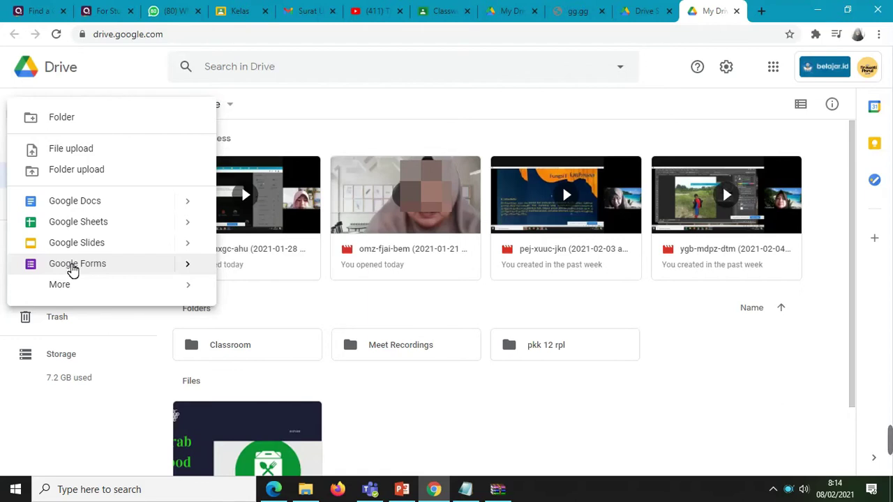
{"action": "left_click", "coordinate": [145, 273]}
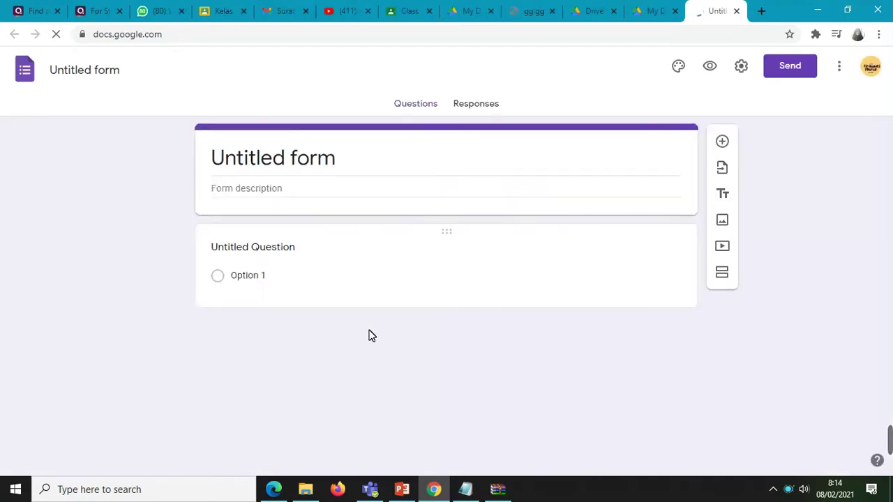
Replace the untitled form's heading with "Ulangan Harian IPA".
{"action": "left_click", "coordinate": [257, 159]}
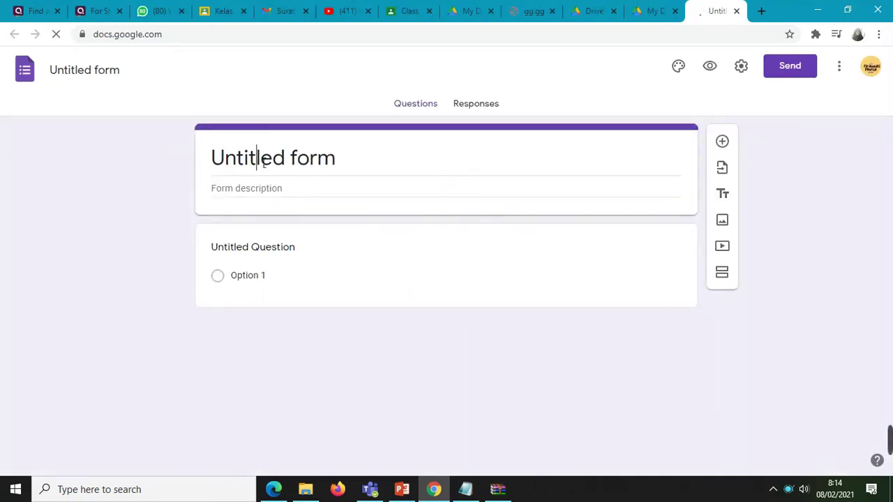
{"action": "triple_click", "coordinate": [222, 161]}
{"action": "left_click", "coordinate": [357, 162]}
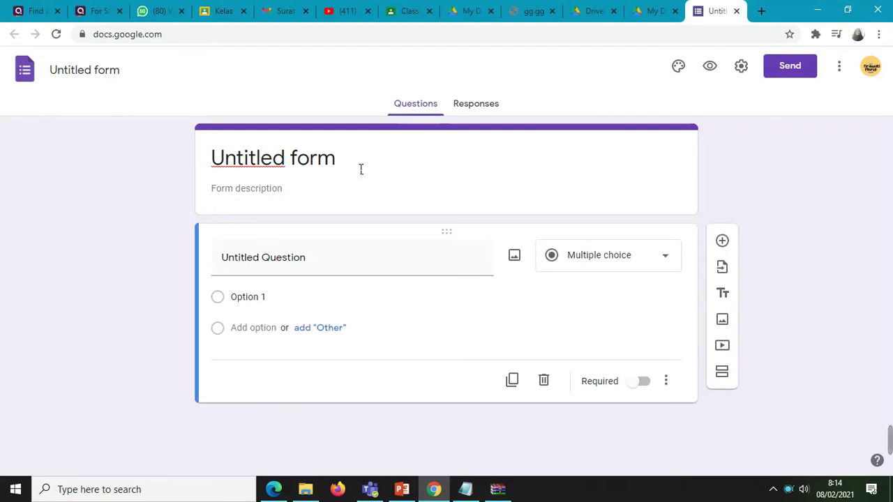
{"action": "left_click", "coordinate": [360, 168]}
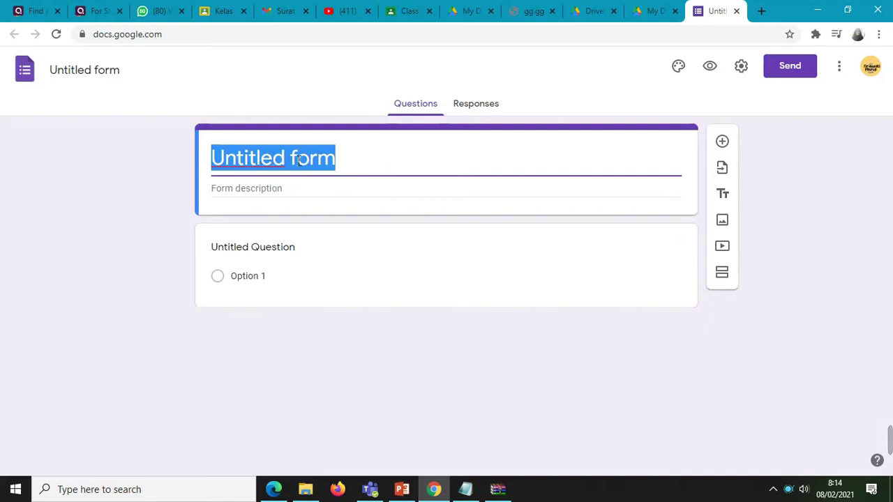
{"action": "type", "text": "U"}
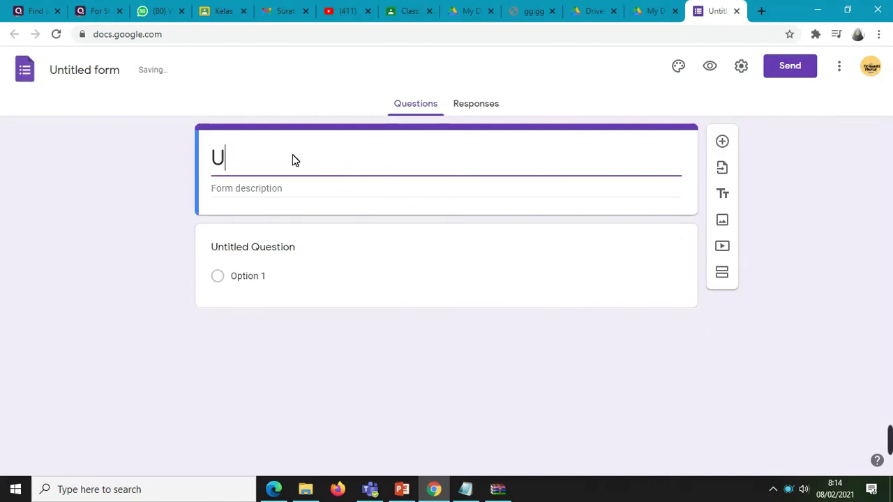
{"action": "type", "text": "langan "}
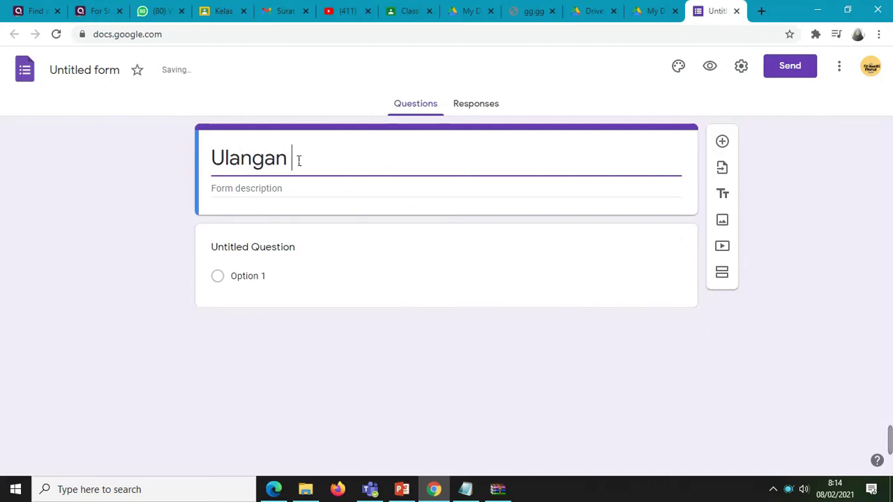
{"action": "type", "text": "HArian ipa"}
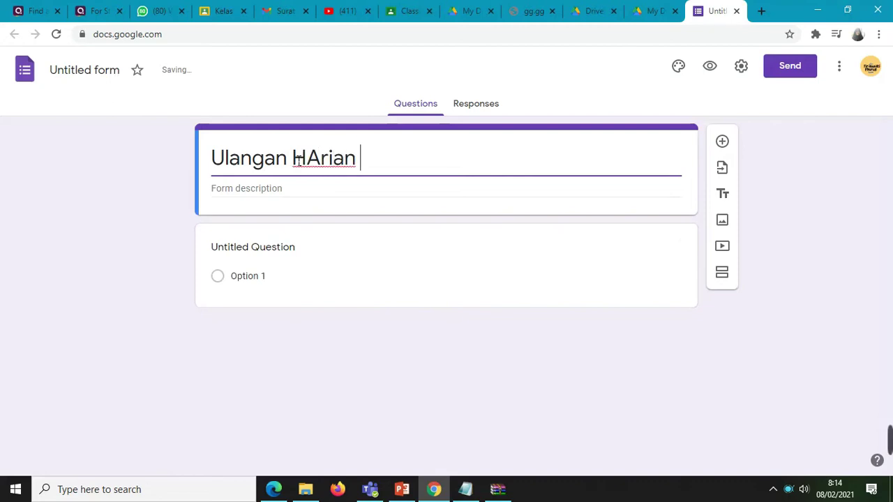
{"action": "key", "text": "BackSpace"}
{"action": "key", "text": "BackSpace"}
{"action": "key", "text": "BackSpace"}
{"action": "key", "text": "BackSpace"}
{"action": "type", "text": "IPA"}
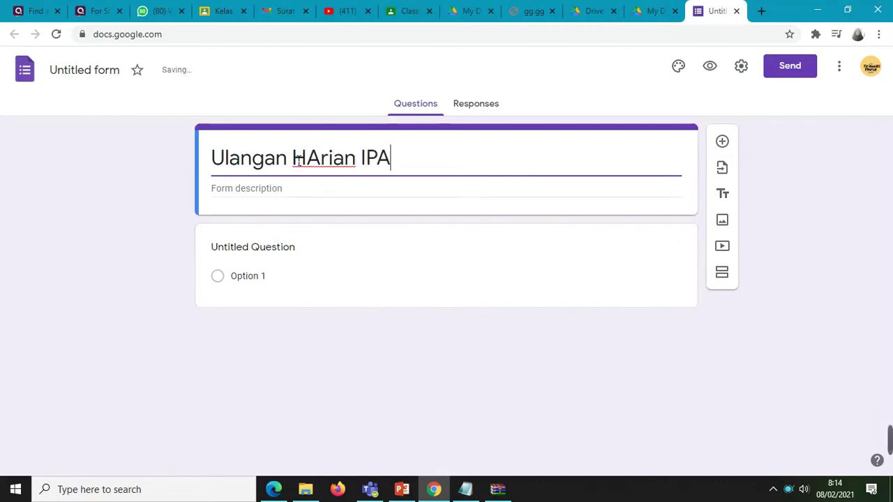
{"action": "left_click", "coordinate": [323, 161]}
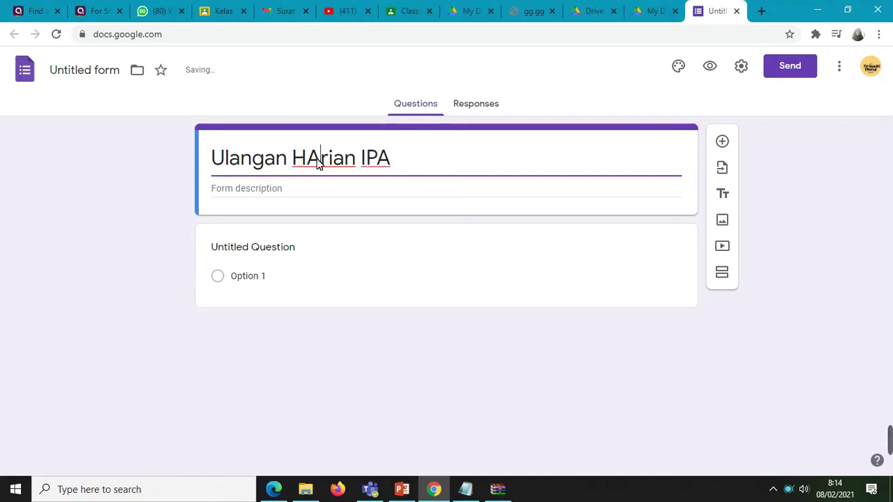
{"action": "key", "text": "BackSpace"}
{"action": "type", "text": "a"}
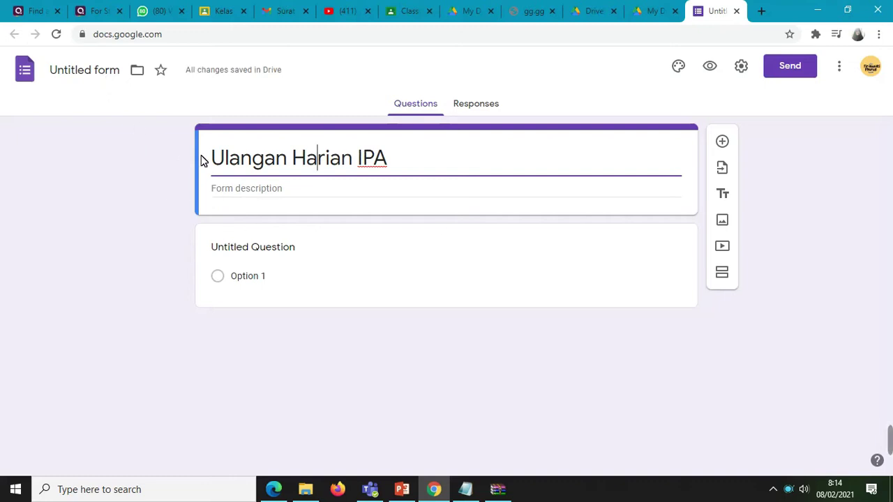
Give the form's file the same name as its heading, "Ulangan Harian IPA".
{"action": "key", "text": "Tab"}
{"action": "key", "text": "Tab"}
{"action": "left_click", "coordinate": [110, 73]}
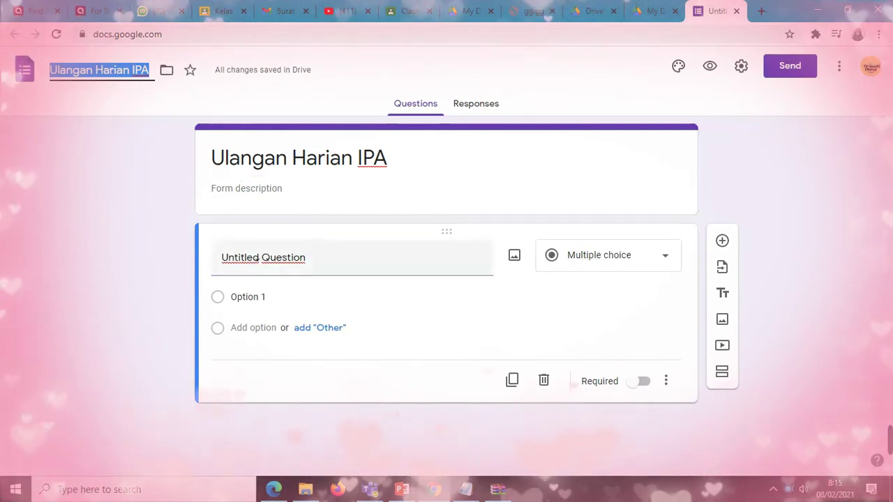
Change the first question's text to "Nama Lengkap" and set its answer type to Short answer.
{"action": "left_click", "coordinate": [249, 258]}
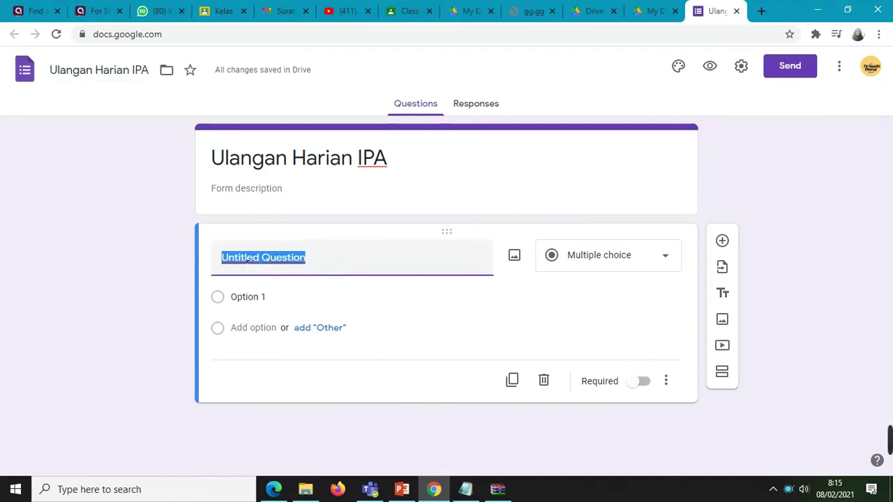
{"action": "type", "text": "n"}
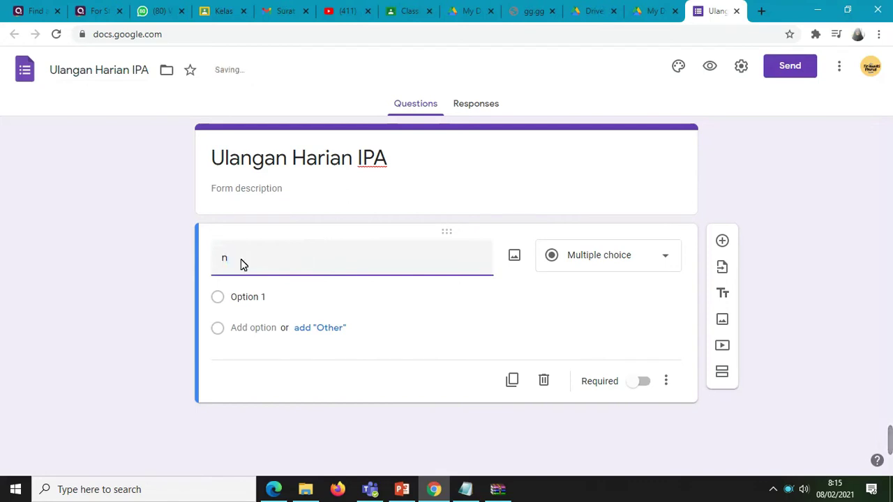
{"action": "key", "text": "BackSpace"}
{"action": "type", "text": "Nama Lengkap"}
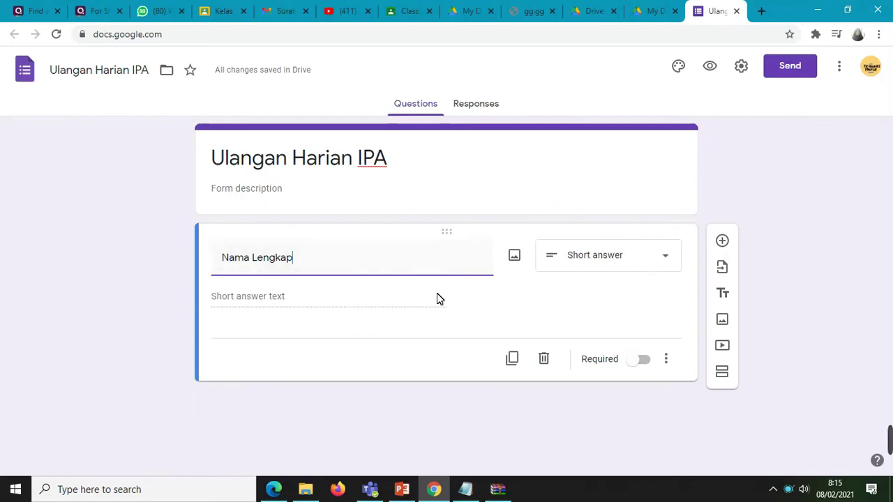
{"action": "left_click", "coordinate": [671, 259]}
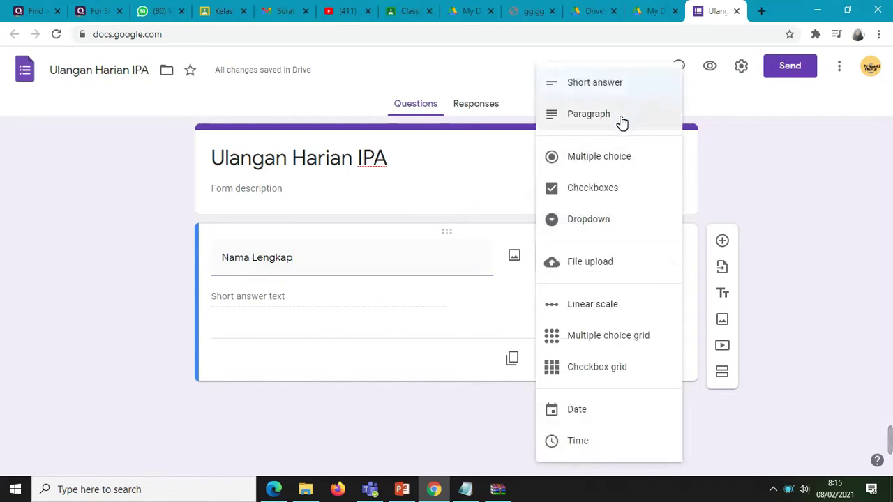
{"action": "left_click", "coordinate": [628, 84]}
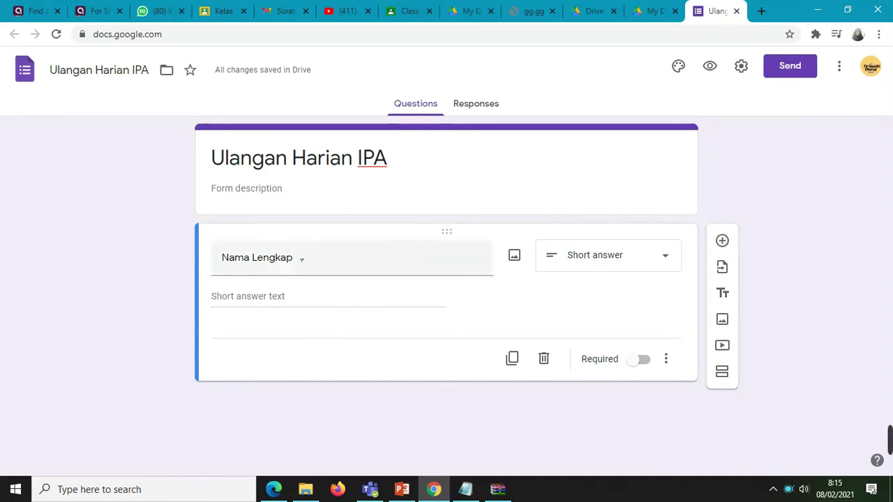
Add a second question titled "Kelas" and set its answer type to Dropdown.
{"action": "left_click", "coordinate": [725, 242]}
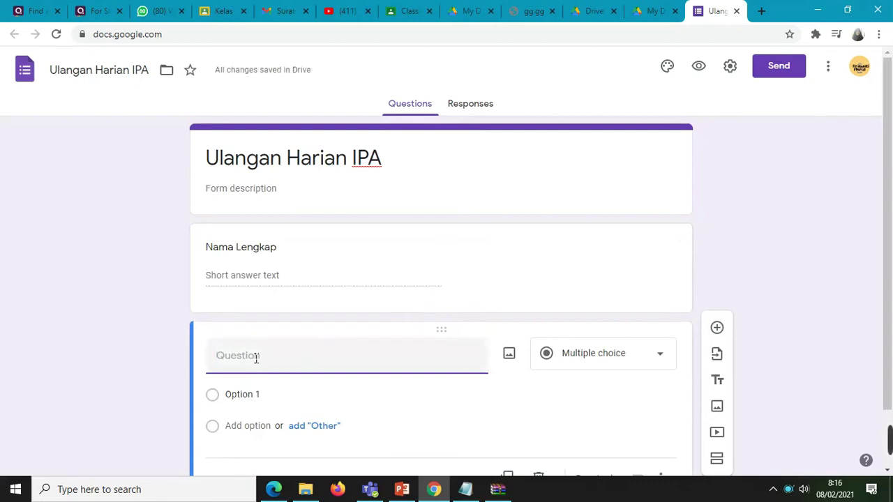
{"action": "type", "text": "Kela"}
{"action": "type", "text": "s"}
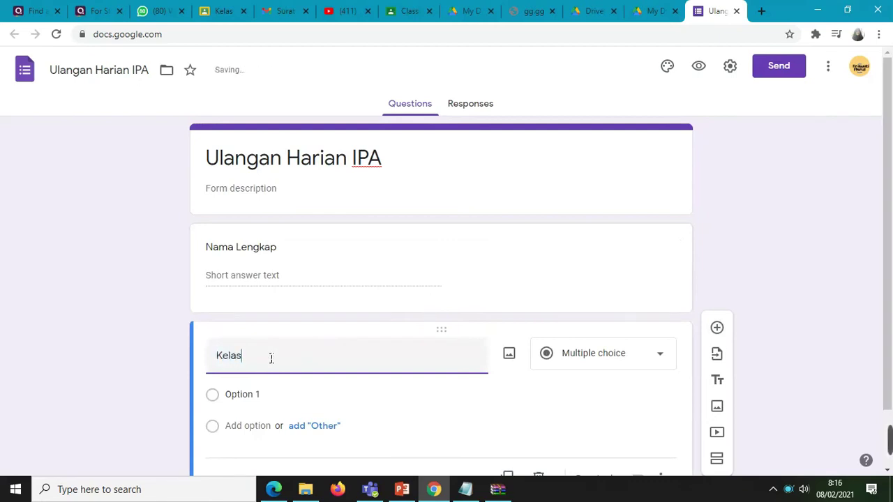
{"action": "scroll", "coordinate": [297, 361], "scroll_direction": "down", "scroll_amount": 1}
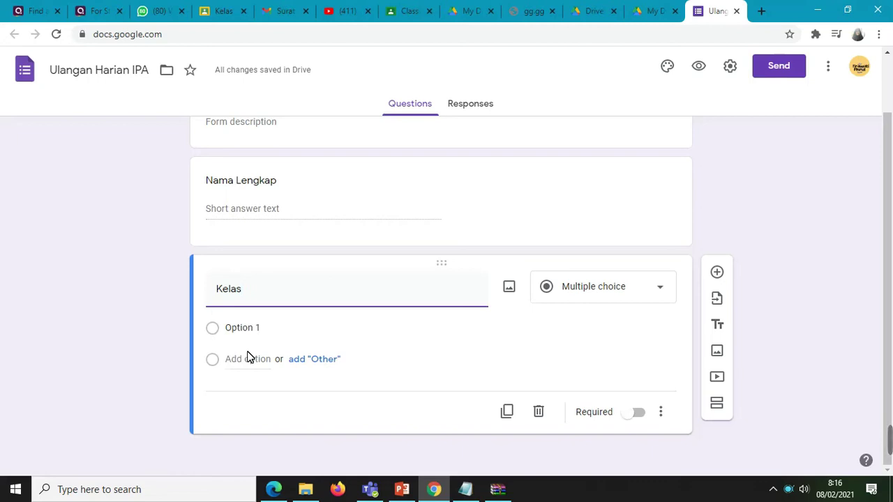
{"action": "left_click", "coordinate": [660, 291]}
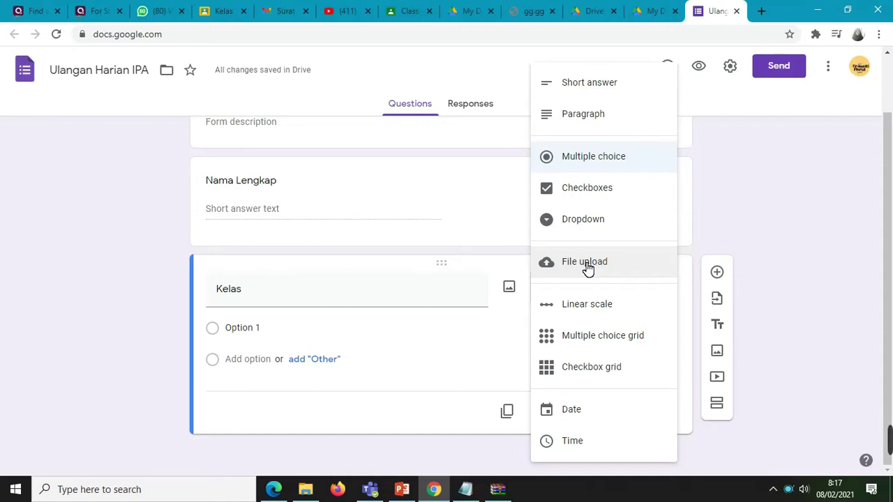
{"action": "left_click", "coordinate": [603, 224]}
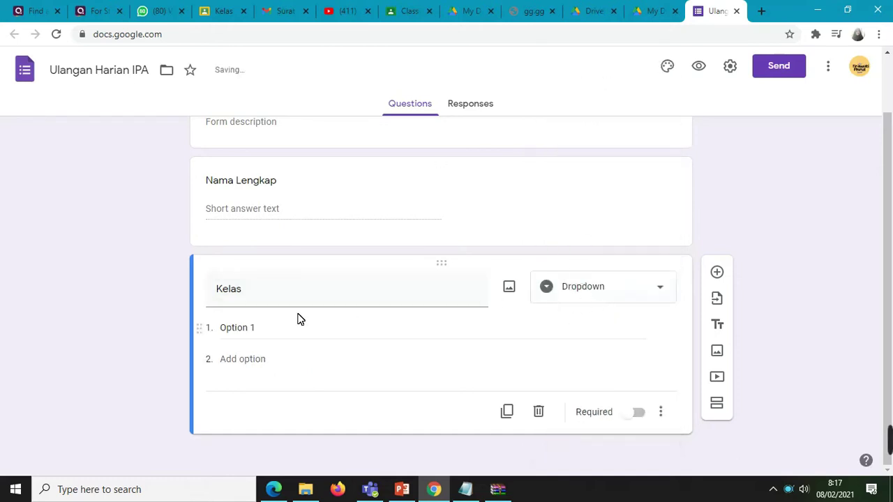
Enter 7A and 7B as the first two dropdown options of the "Kelas" question.
{"action": "left_click", "coordinate": [241, 336]}
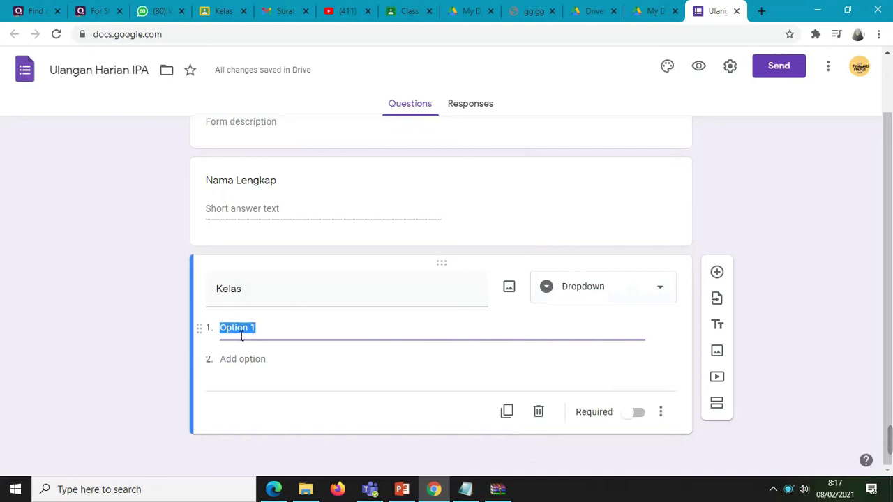
{"action": "type", "text": "XI"}
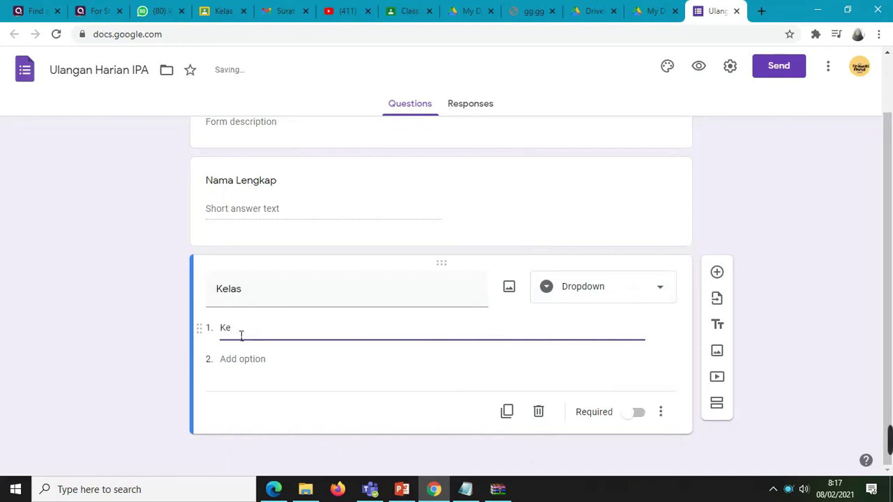
{"action": "key", "text": "BackSpace"}
{"action": "key", "text": "BackSpace"}
{"action": "type", "text": "X"}
{"action": "key", "text": "BackSpace"}
{"action": "type", "text": "7A"}
{"action": "left_click", "coordinate": [240, 360]}
{"action": "type", "text": "7"}
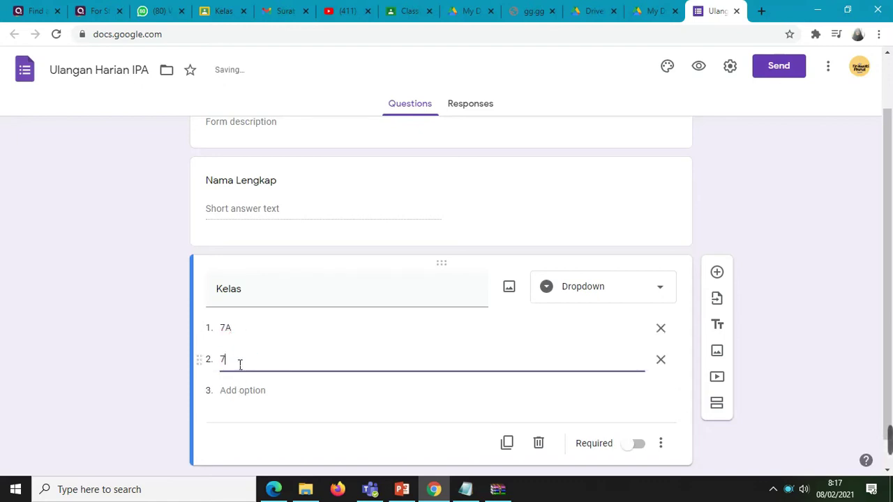
{"action": "type", "text": "B"}
Add 7C and 7D as the third and fourth dropdown options of the "Kelas" question.
{"action": "left_click", "coordinate": [235, 392]}
{"action": "type", "text": "8"}
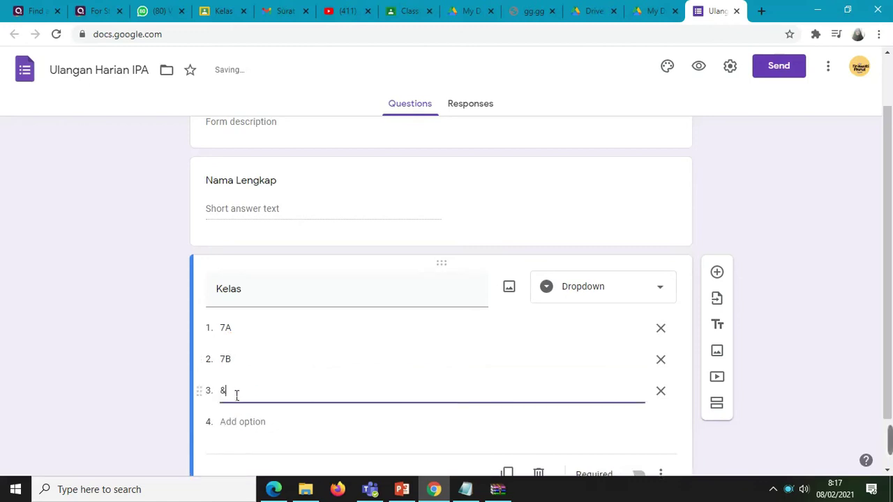
{"action": "type", "text": "C"}
{"action": "left_click", "coordinate": [228, 395]}
{"action": "key", "text": "BackSpace"}
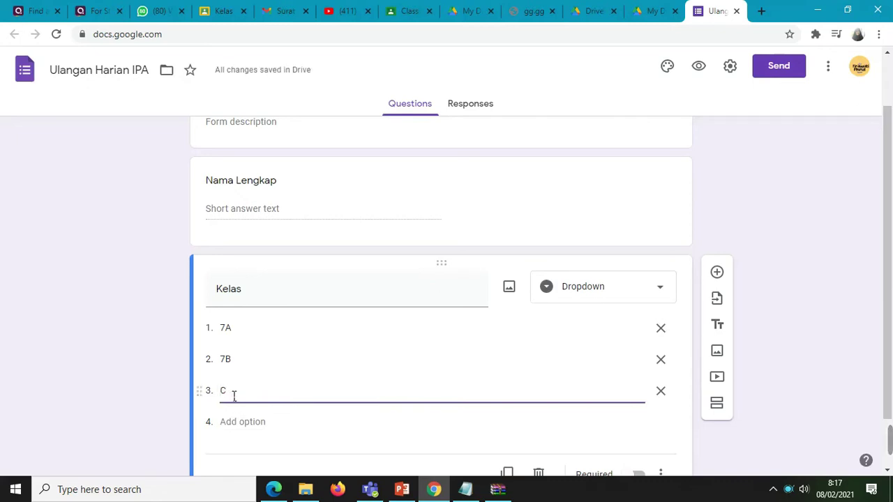
{"action": "type", "text": "7"}
{"action": "left_click", "coordinate": [233, 423]}
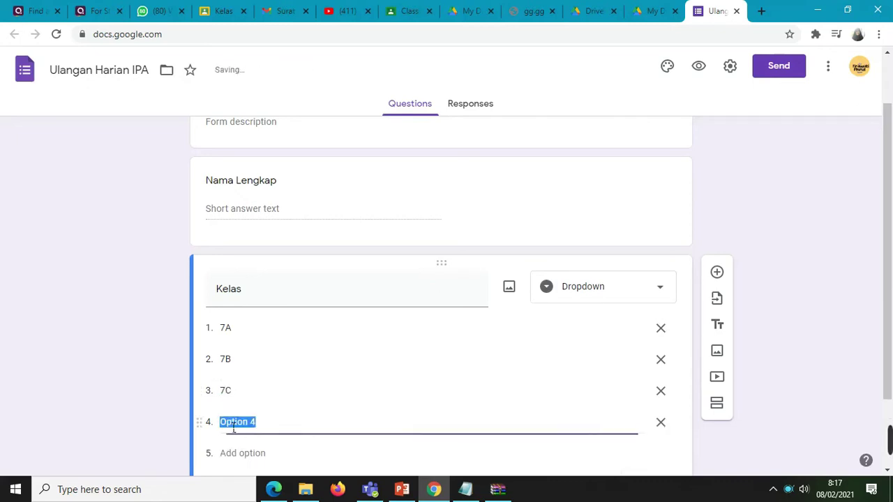
{"action": "type", "text": "7D"}
{"action": "scroll", "coordinate": [472, 351], "scroll_direction": "down", "scroll_amount": 1}
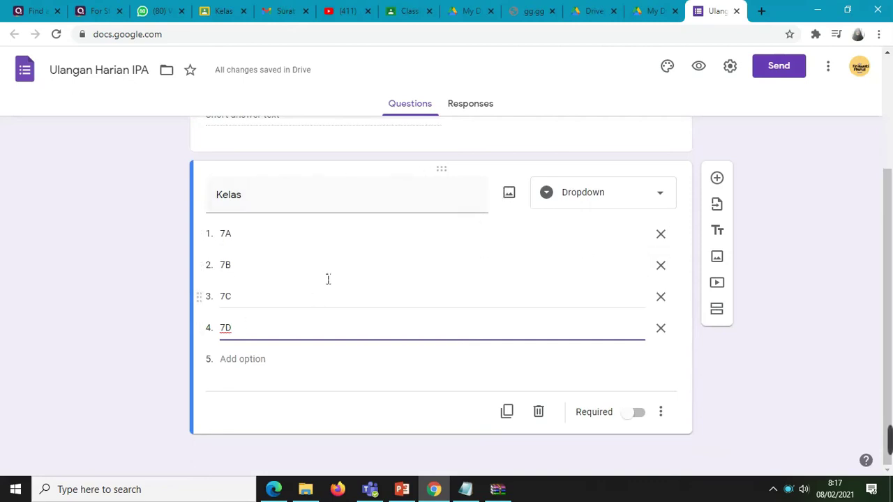
Remove the 7D option from the "Kelas" dropdown and add 7D again as the fourth option.
{"action": "left_click", "coordinate": [660, 329]}
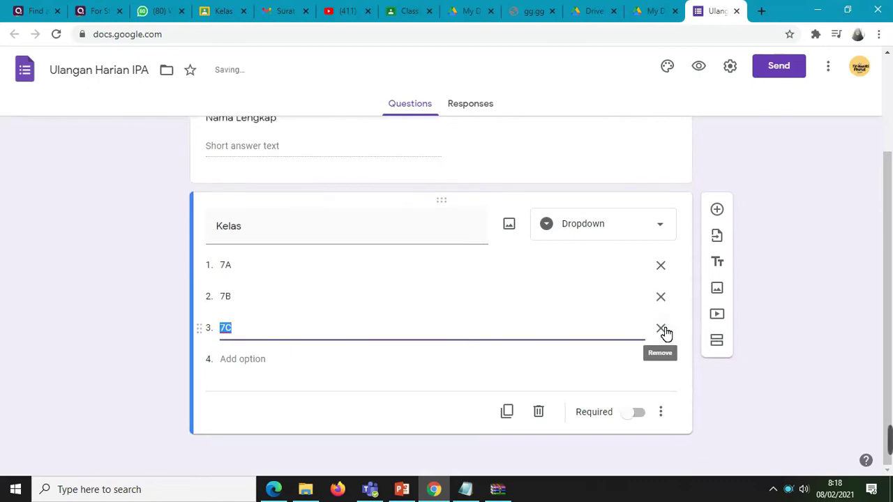
{"action": "left_click", "coordinate": [242, 359]}
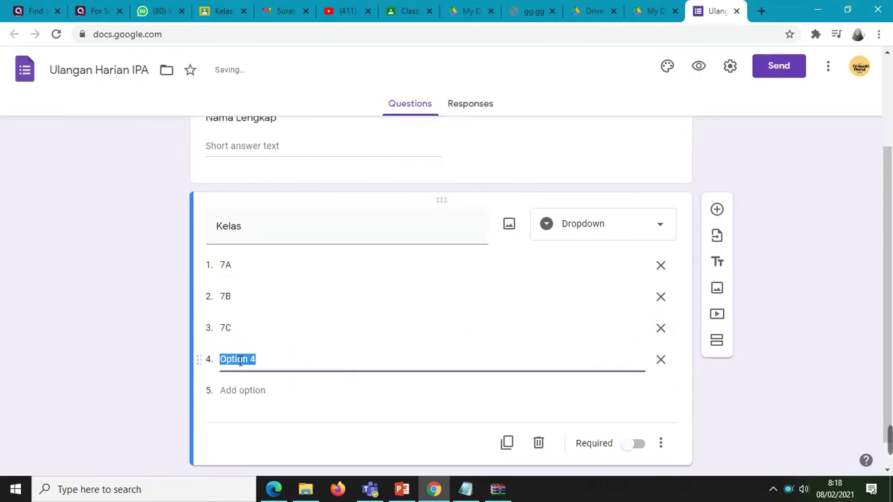
{"action": "type", "text": "7D"}
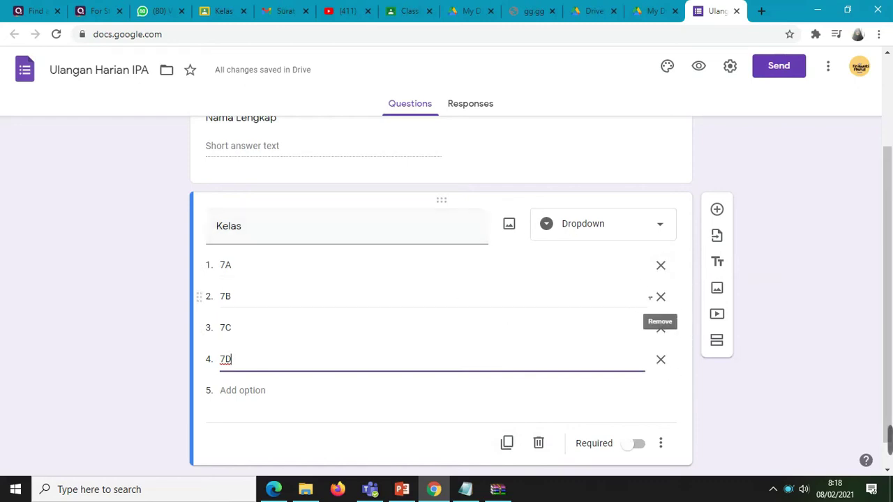
Make both the "Nama Lengkap" question and the "Kelas" question required.
{"action": "scroll", "coordinate": [370, 266], "scroll_direction": "up", "scroll_amount": 2}
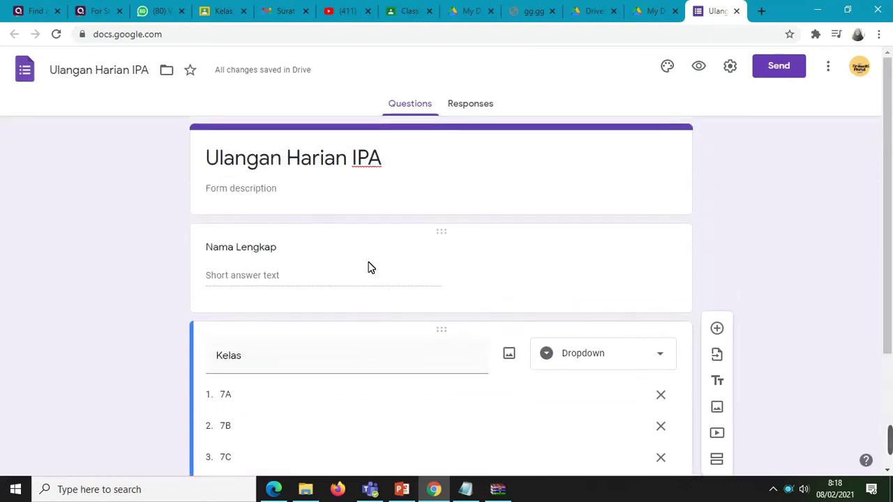
{"action": "scroll", "coordinate": [375, 269], "scroll_direction": "down", "scroll_amount": 2}
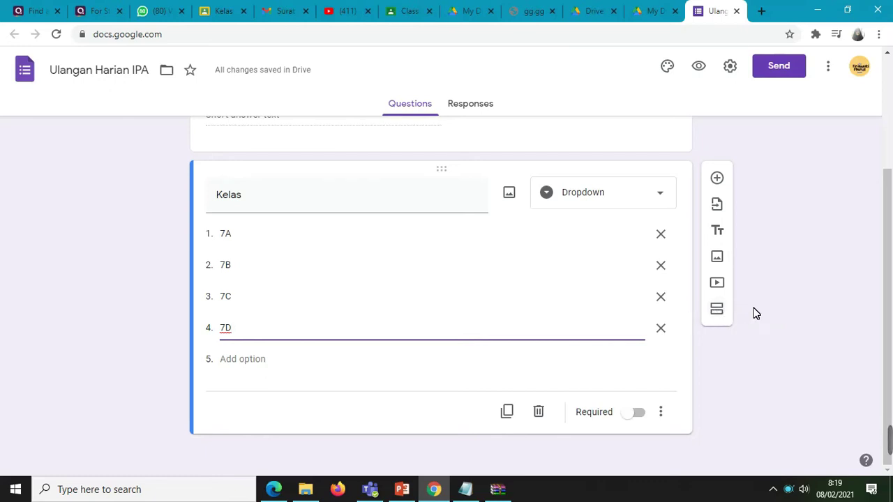
{"action": "scroll", "coordinate": [592, 314], "scroll_direction": "up", "scroll_amount": 2}
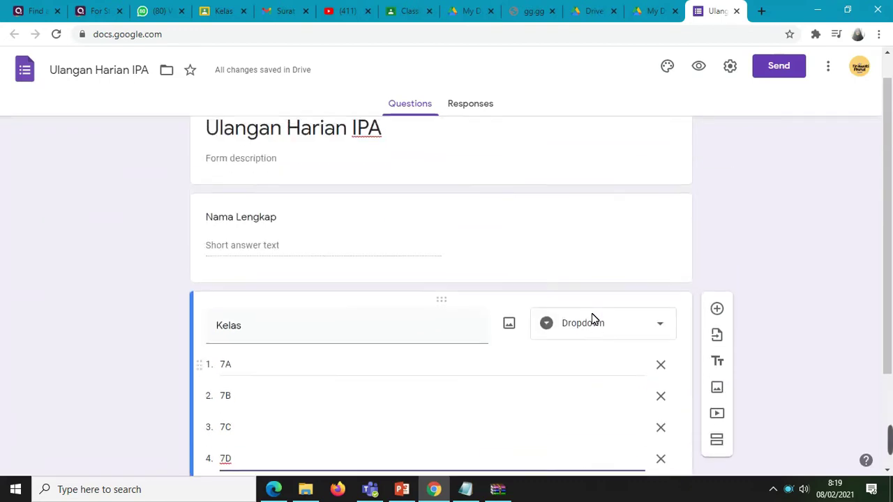
{"action": "left_click", "coordinate": [579, 271]}
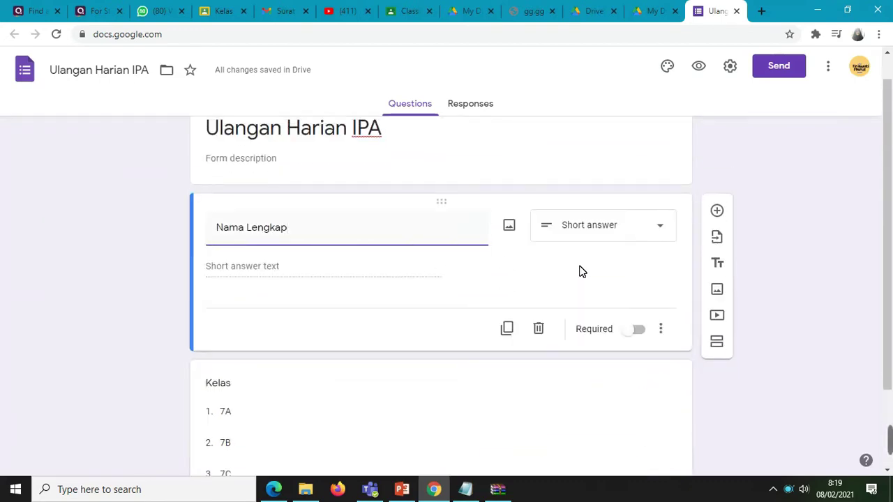
{"action": "left_click", "coordinate": [636, 328]}
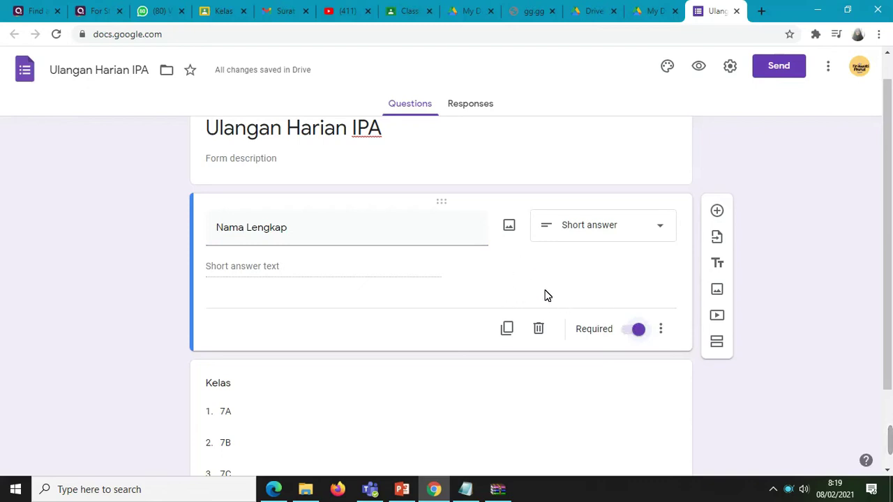
{"action": "scroll", "coordinate": [556, 307], "scroll_direction": "down", "scroll_amount": 2}
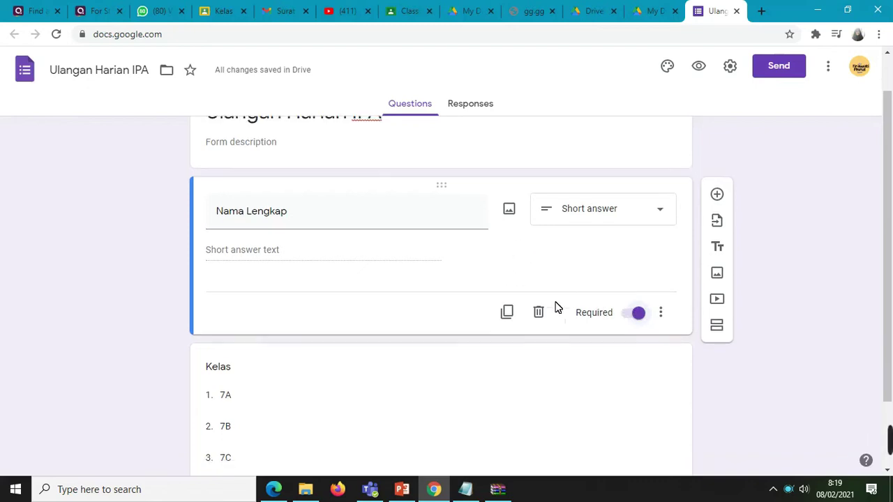
{"action": "left_click", "coordinate": [637, 421]}
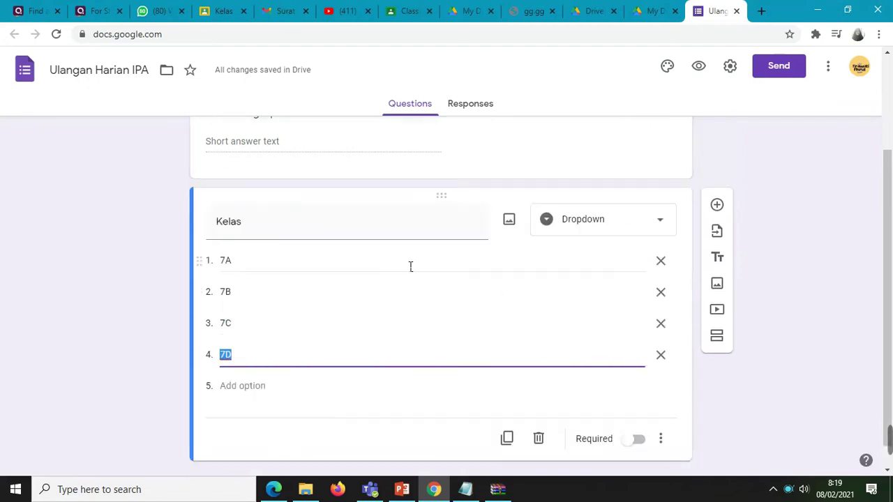
{"action": "left_click", "coordinate": [642, 440]}
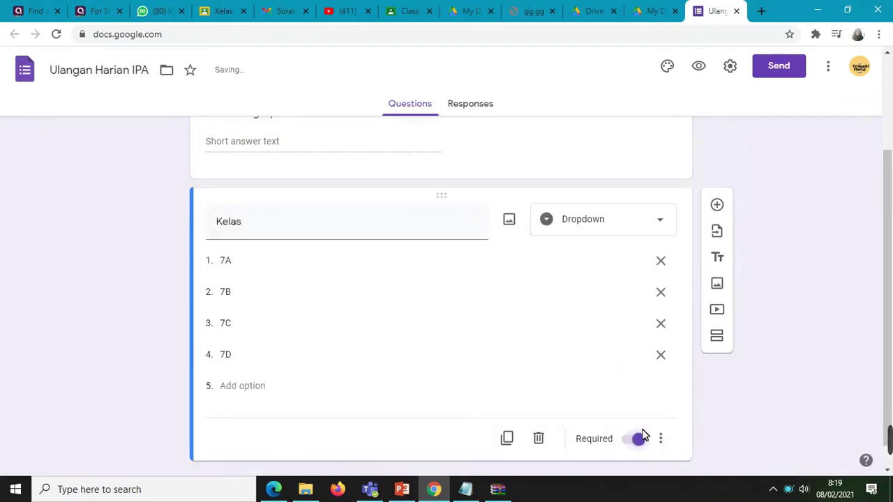
Add a section after the "Kelas" question, titled "Soal" with the description "1. Pilihalah Jawaban yang tepat".
{"action": "left_click", "coordinate": [718, 340]}
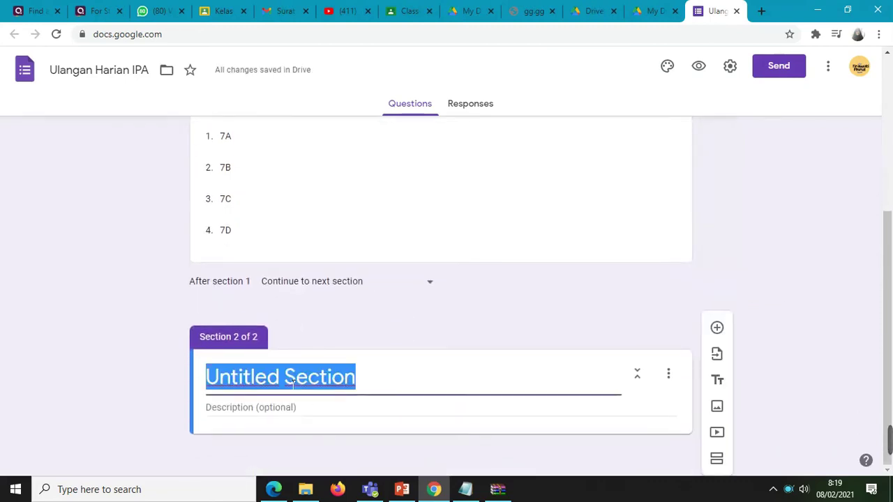
{"action": "type", "text": "Soal"}
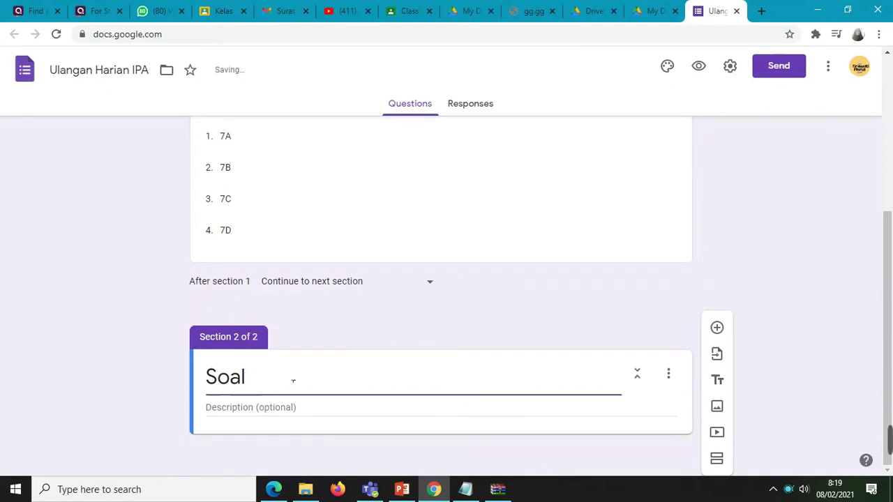
{"action": "left_click", "coordinate": [277, 412]}
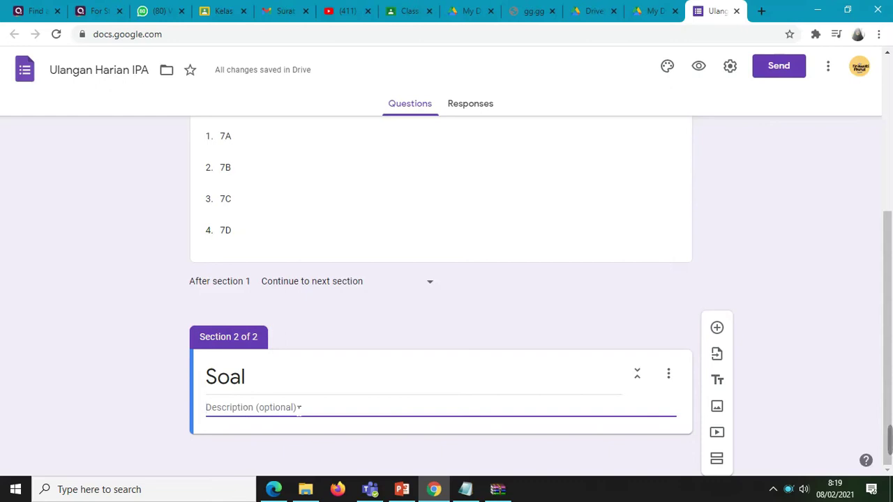
{"action": "type", "text": "1. P"}
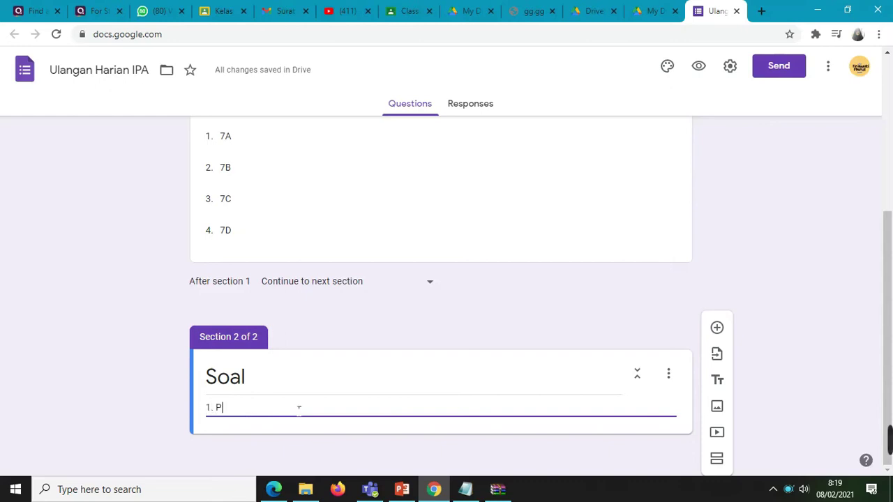
{"action": "type", "text": "ilihalah "}
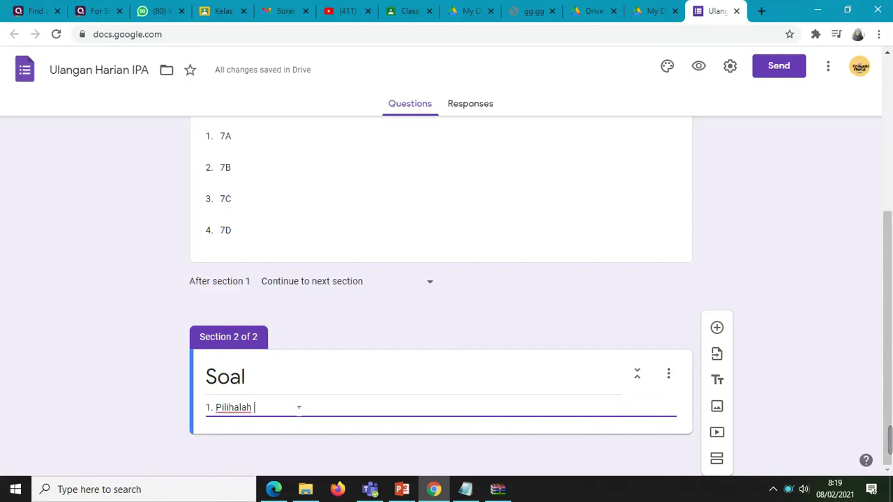
{"action": "type", "text": "JAwaban yang tepat"}
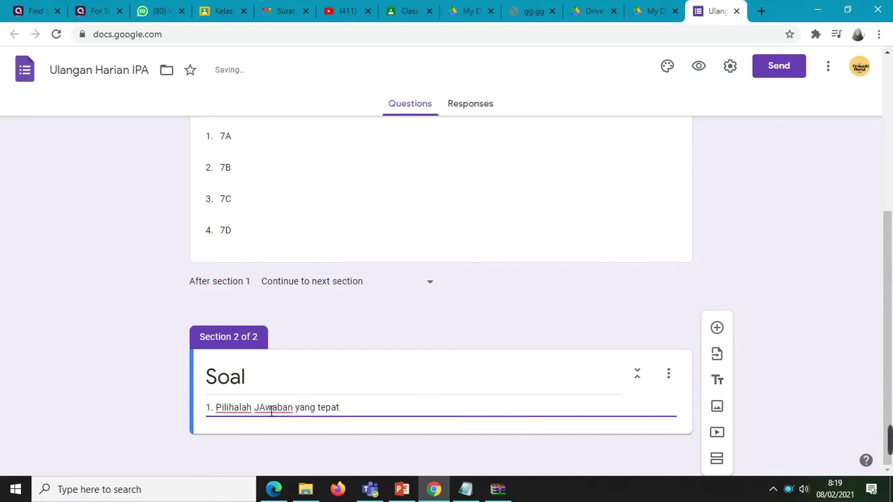
{"action": "left_click", "coordinate": [272, 414]}
{"action": "key", "text": "BackSpace"}
{"action": "type", "text": "a"}
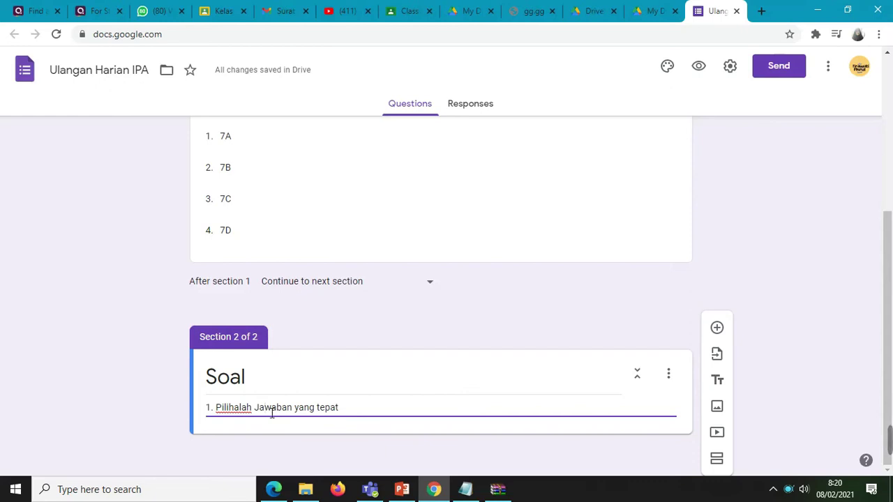
{"action": "left_click", "coordinate": [380, 413]}
Add a multiple-choice question to the "Soal" section with the text "silahkan gambar siklus hewan sempurna".
{"action": "left_click", "coordinate": [717, 328]}
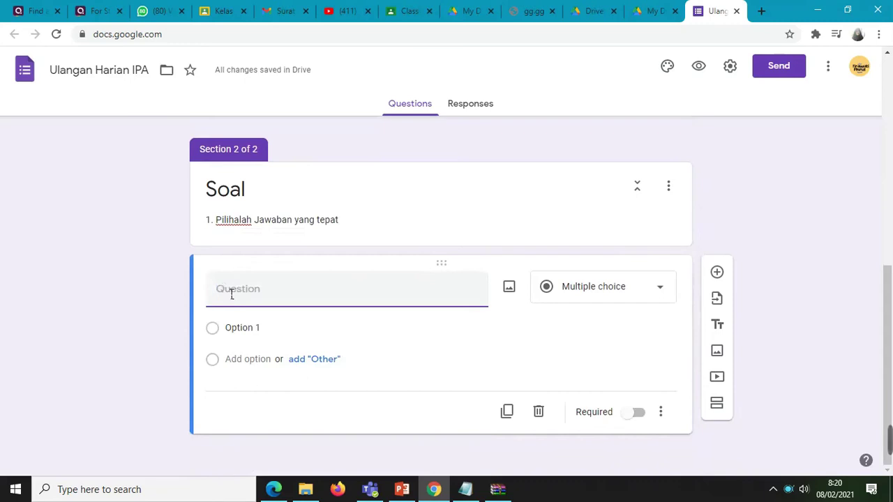
{"action": "type", "text": "a"}
{"action": "key", "text": "BackSpace"}
{"action": "type", "text": "sila"}
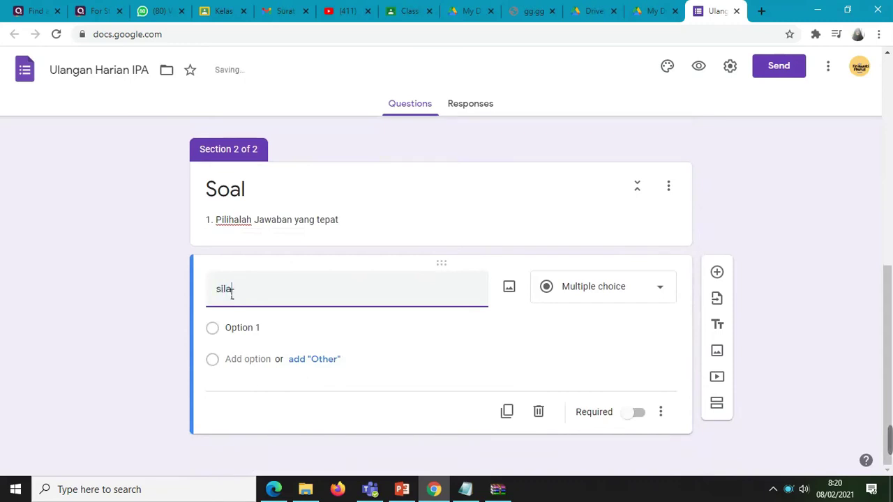
{"action": "type", "text": "hkan gamabar silus"}
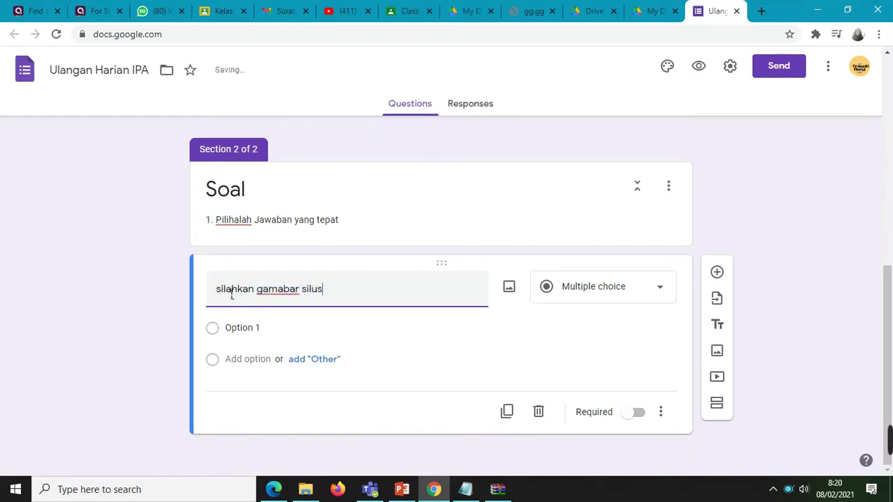
{"action": "key", "text": "BackSpace"}
{"action": "key", "text": "BackSpace"}
{"action": "key", "text": "BackSpace"}
{"action": "type", "text": "klus"}
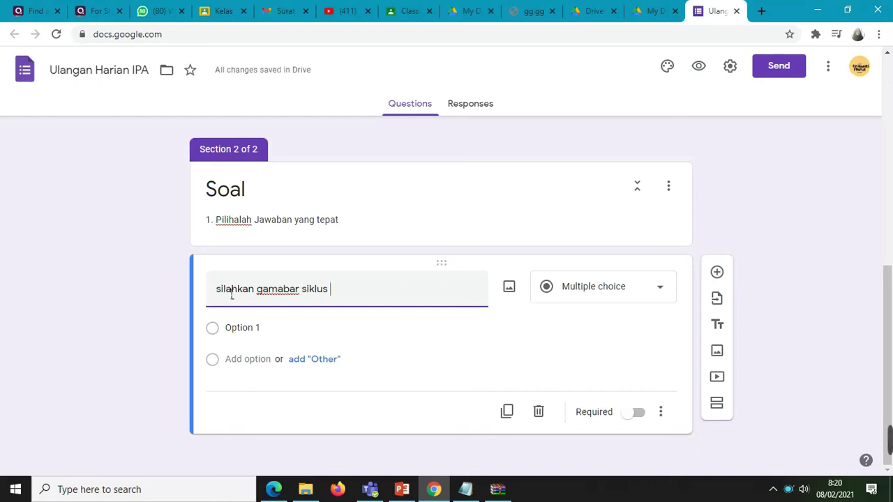
{"action": "type", "text": "hewan sempurtan"}
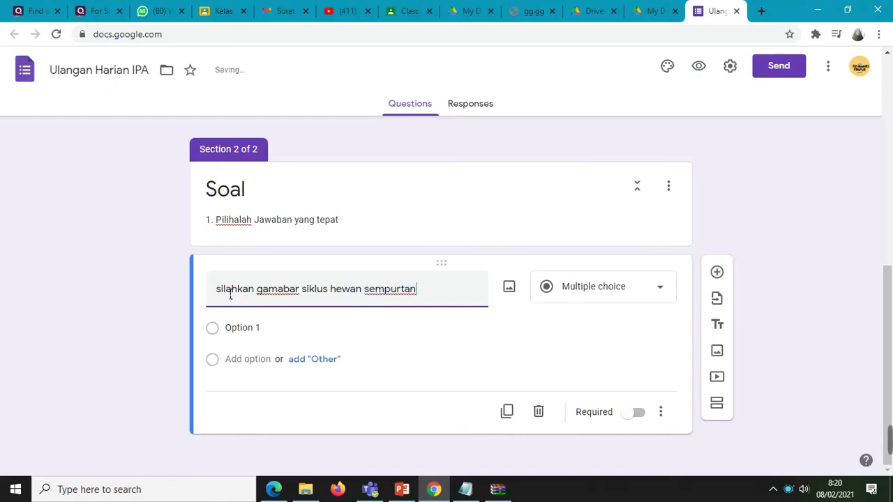
{"action": "key", "text": "BackSpace"}
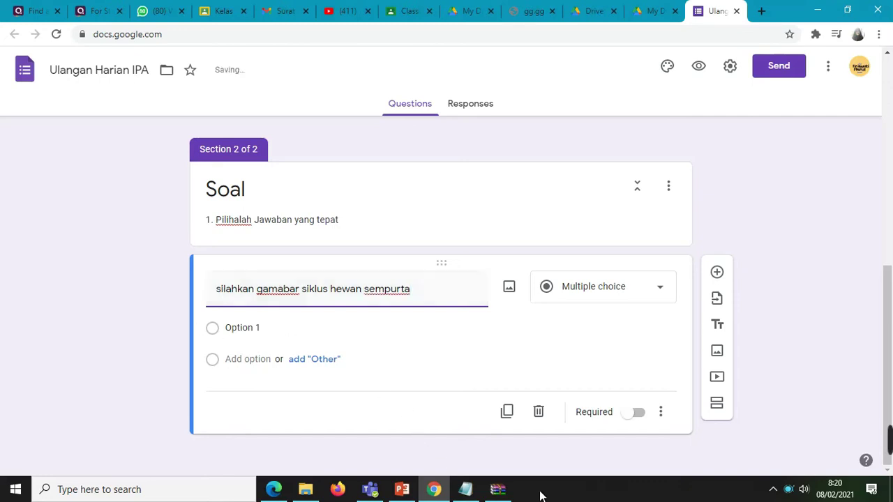
{"action": "left_click", "coordinate": [789, 491]}
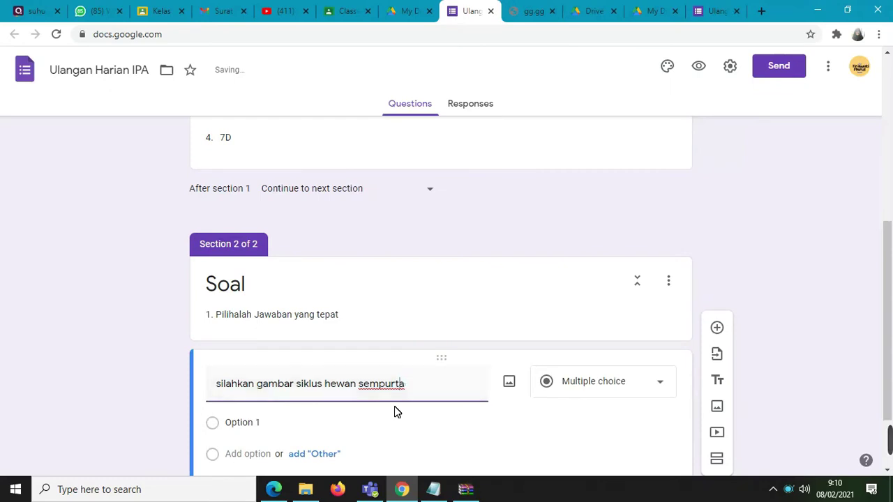
{"action": "key", "text": "BackSpace"}
{"action": "key", "text": "BackSpace"}
{"action": "type", "text": "na"}
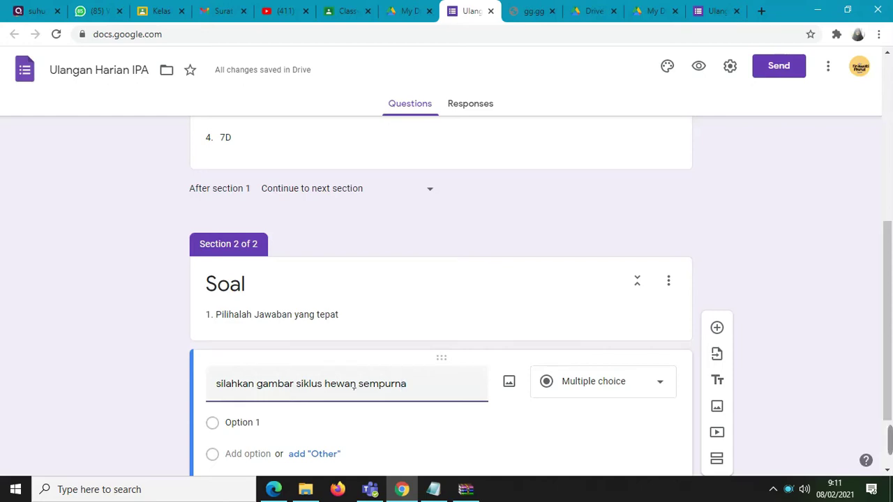
Insert the word "pilih" before "gambar" so the question reads "silahkan pilih gambar siklus hewan sempurna".
{"action": "scroll", "coordinate": [576, 315], "scroll_direction": "down", "scroll_amount": 2}
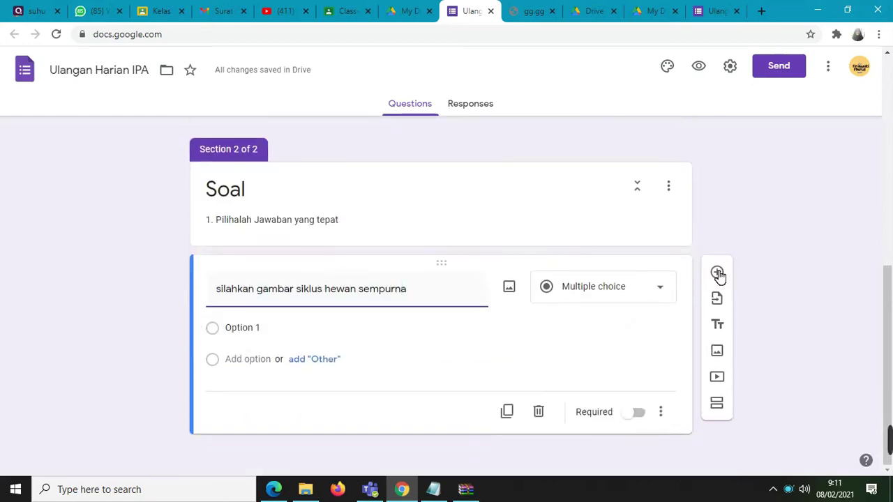
{"action": "left_click", "coordinate": [258, 328]}
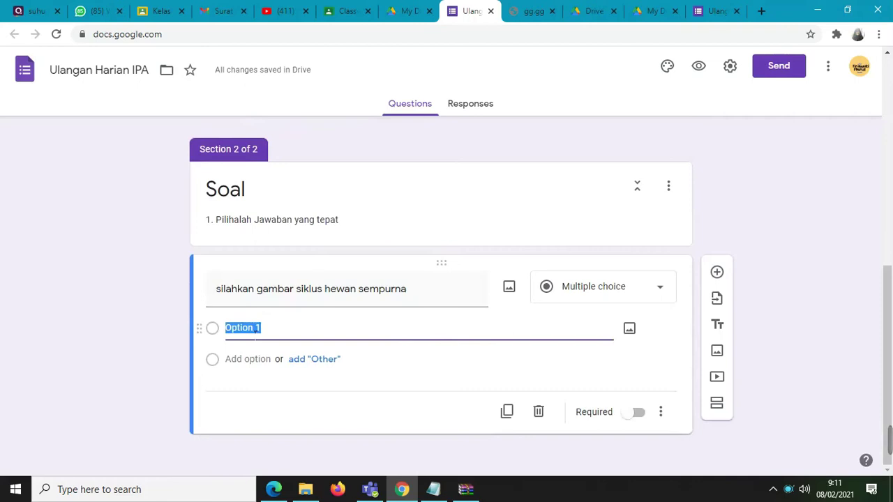
{"action": "triple_click", "coordinate": [265, 297]}
{"action": "left_click", "coordinate": [265, 294]}
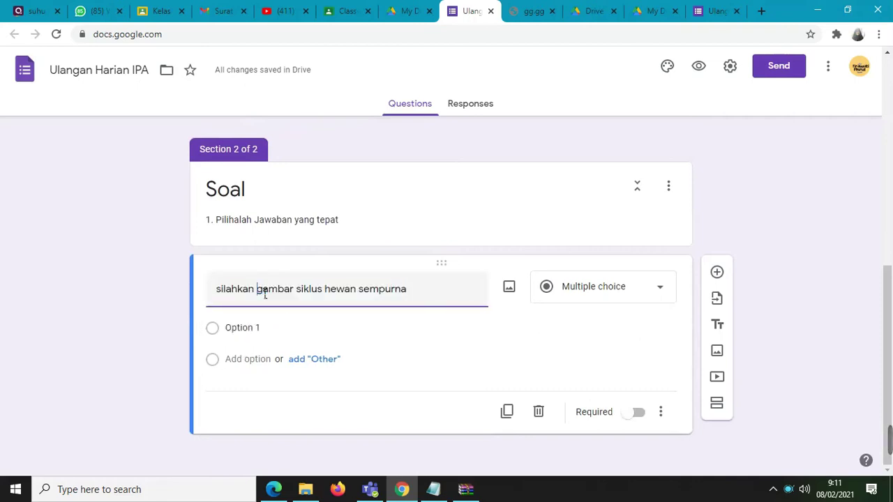
{"action": "type", "text": "piulih"}
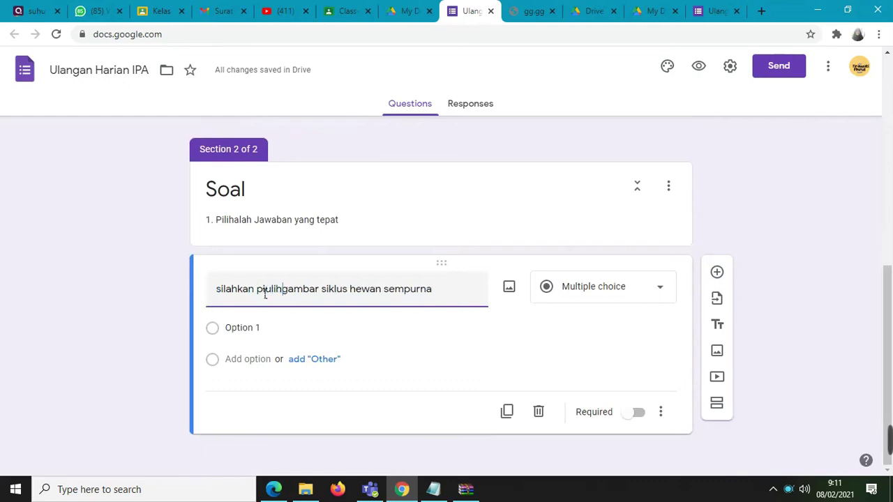
{"action": "key", "text": "BackSpace"}
{"action": "key", "text": "BackSpace"}
{"action": "key", "text": "BackSpace"}
{"action": "key", "text": "BackSpace"}
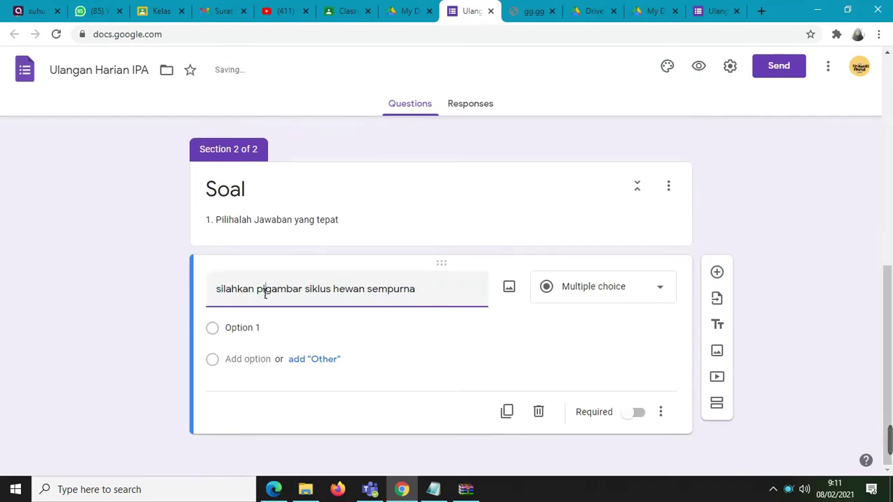
{"action": "type", "text": "lih"}
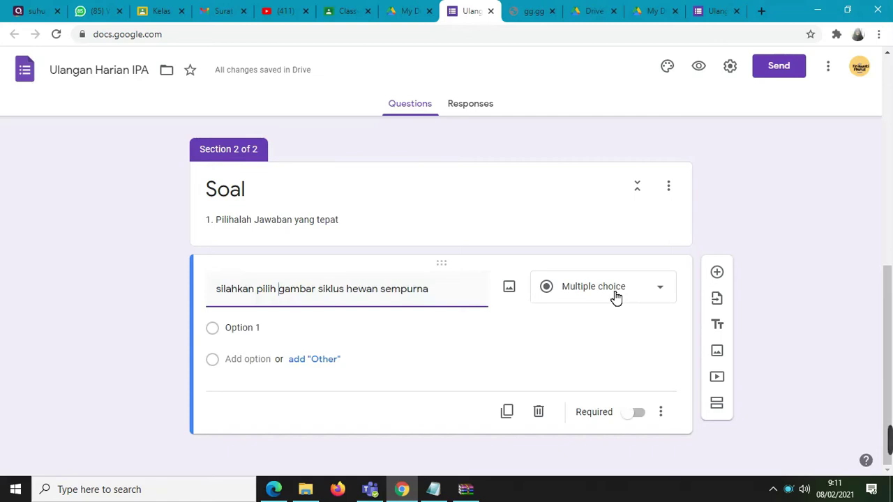
Search Google Images for "gambar siklus hewan" in a new browser tab.
{"action": "left_click", "coordinate": [235, 334]}
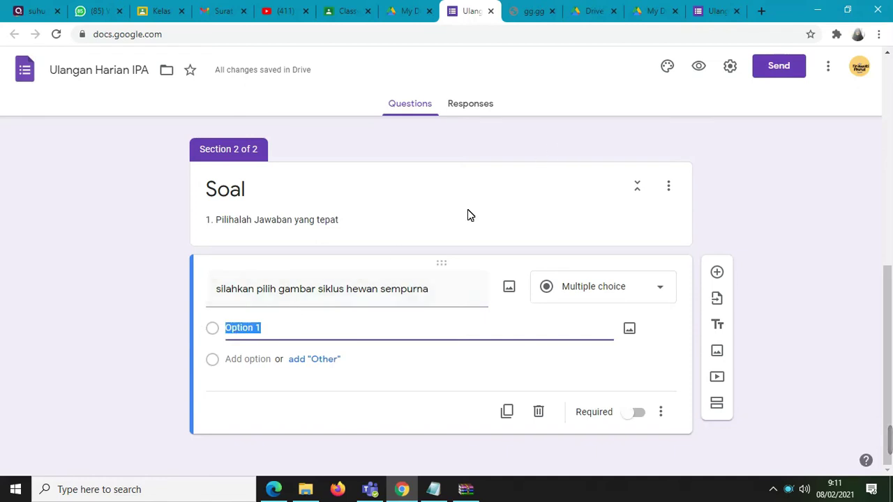
{"action": "left_click", "coordinate": [761, 11]}
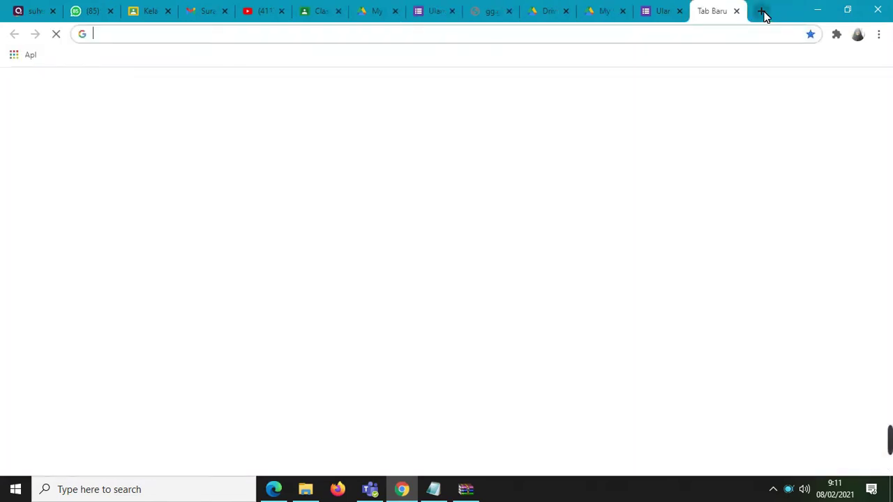
{"action": "left_click", "coordinate": [258, 41]}
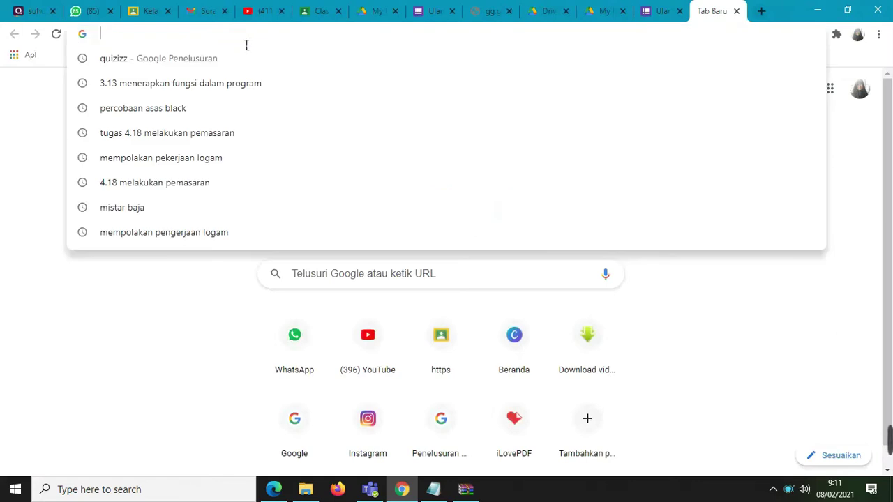
{"action": "type", "text": "gambar si"}
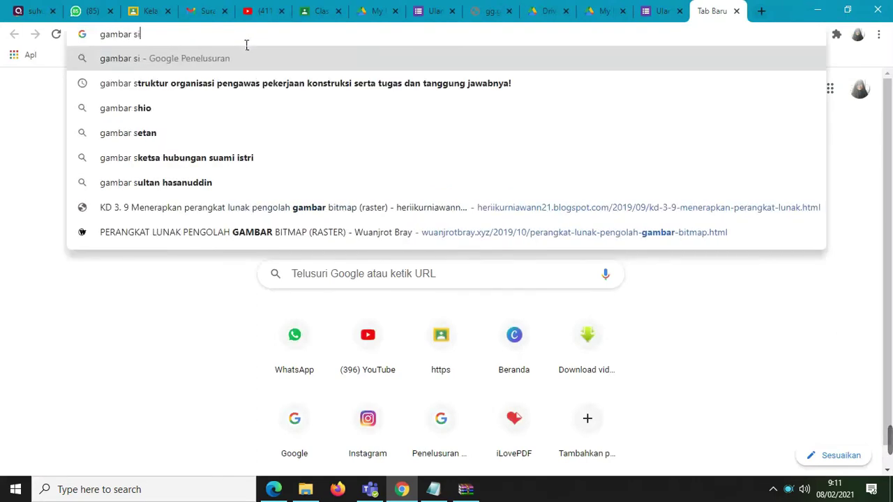
{"action": "type", "text": "klus he"}
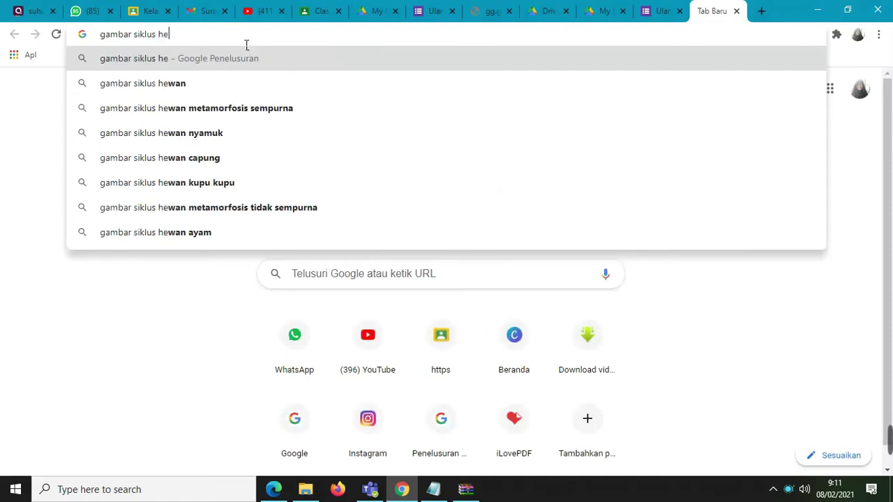
{"action": "type", "text": "wa"}
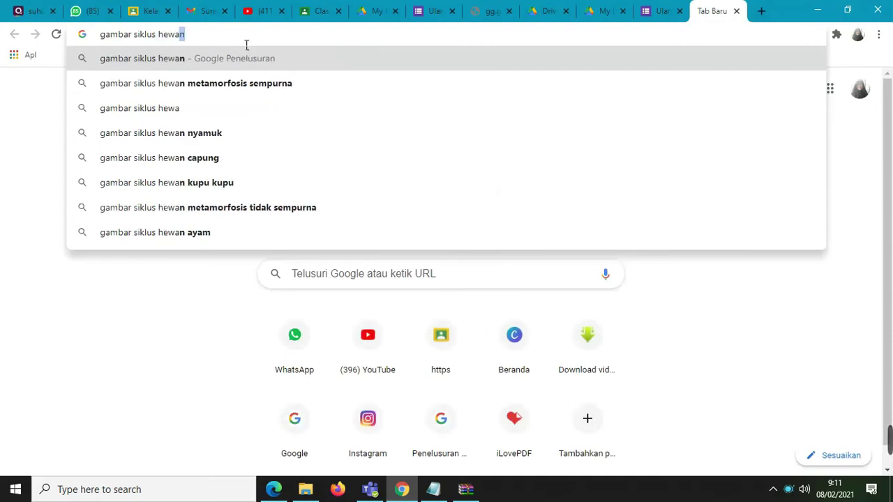
{"action": "type", "text": "n"}
{"action": "key", "text": "Return"}
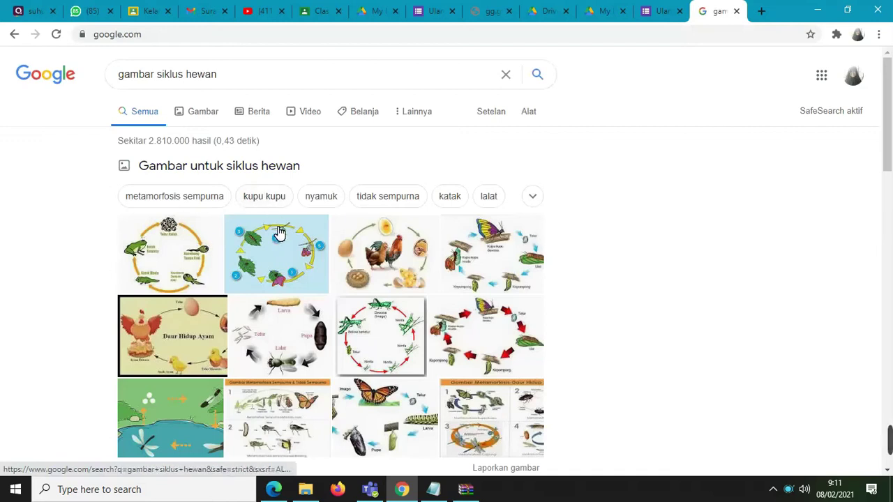
{"action": "left_click", "coordinate": [210, 116]}
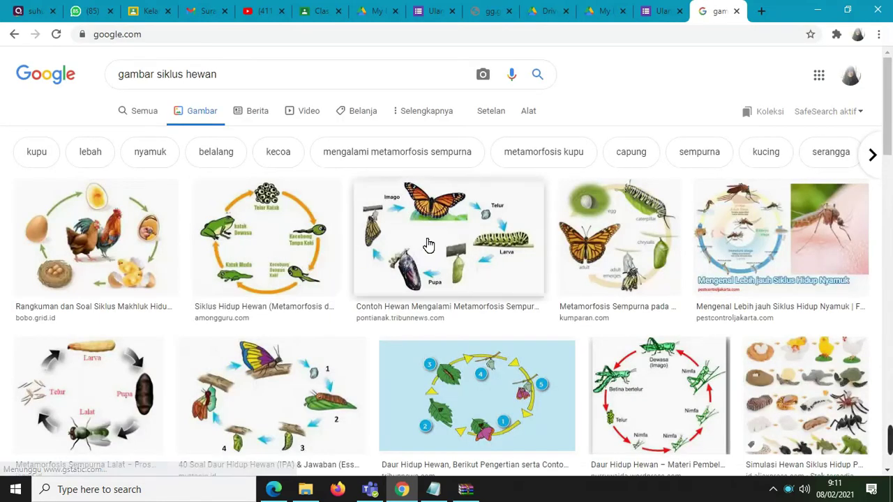
Save the "Siklus Hidup Ayam" chicken life-cycle picture from bobo.grid.id to Downloads as 1710604213.jpg.
{"action": "scroll", "coordinate": [450, 231], "scroll_direction": "down", "scroll_amount": 4}
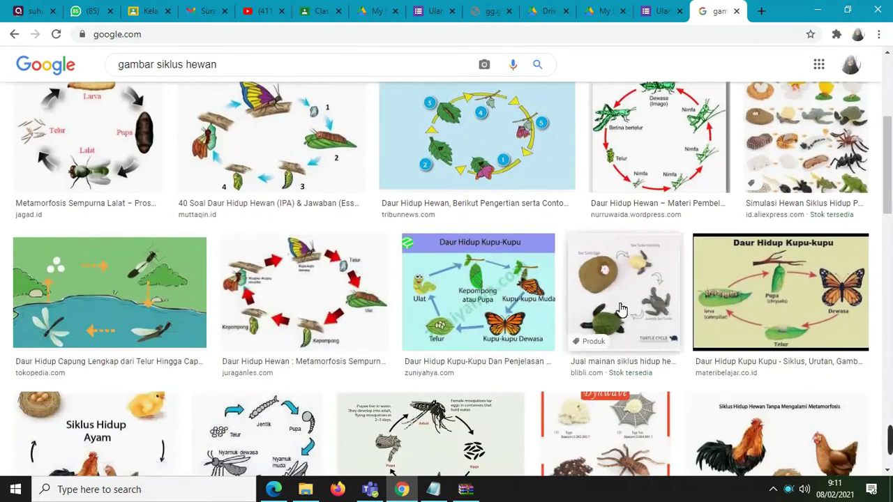
{"action": "scroll", "coordinate": [621, 309], "scroll_direction": "down", "scroll_amount": 2}
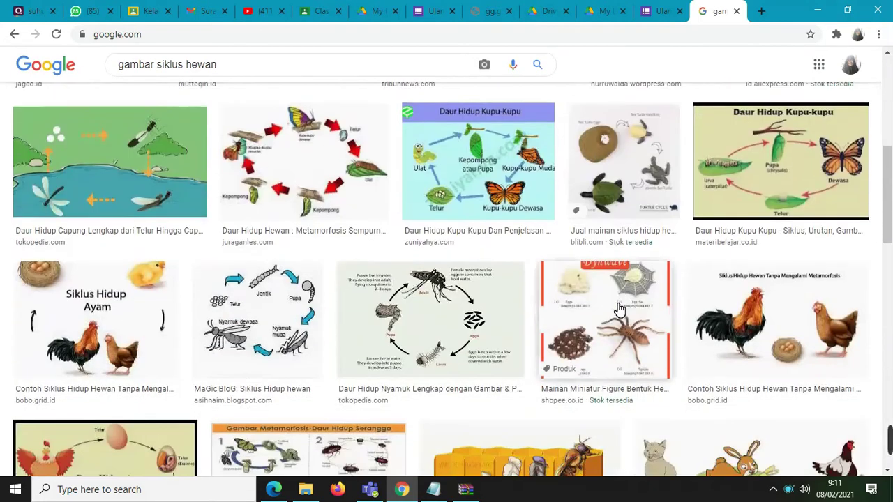
{"action": "left_click", "coordinate": [116, 309]}
{"action": "right_click", "coordinate": [640, 209]}
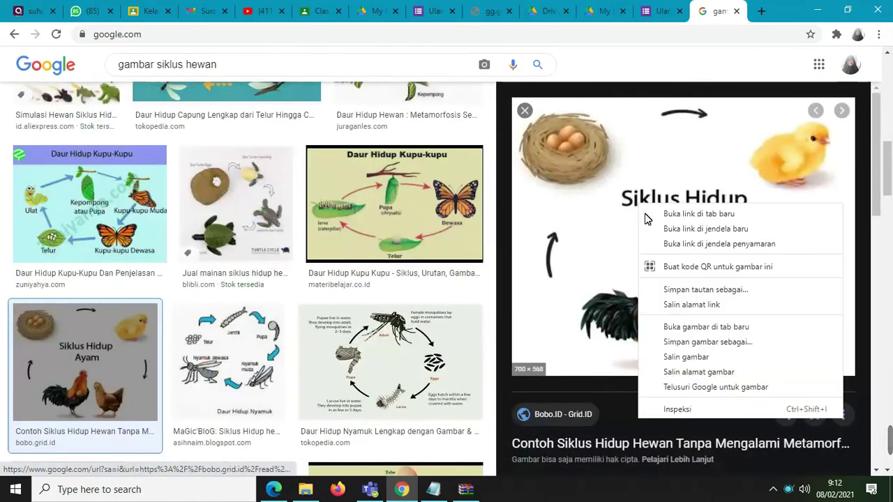
{"action": "left_click", "coordinate": [719, 348]}
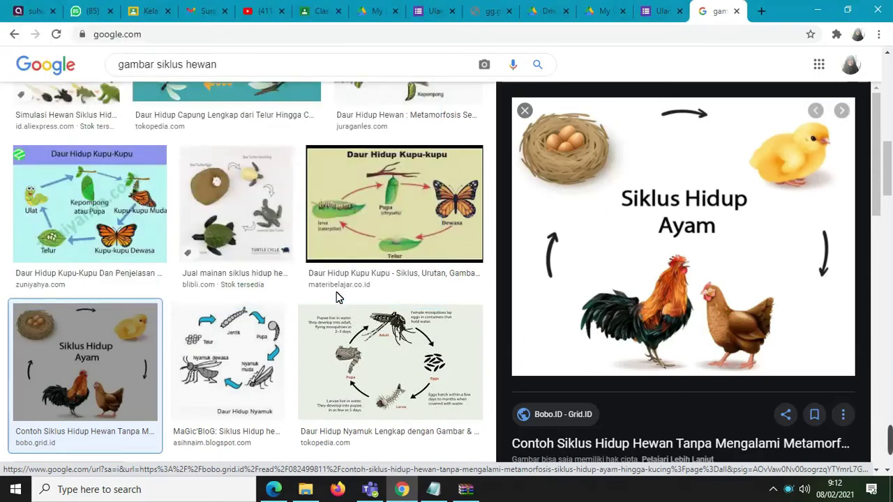
Save the numbered butterfly life-cycle picture from tribunnews.com to Downloads as the JPEG "daur-hidup-kupu-kupu-halaman-20-buku-tematik-tema-6-kelas-4".
{"action": "scroll", "coordinate": [272, 324], "scroll_direction": "up", "scroll_amount": 3}
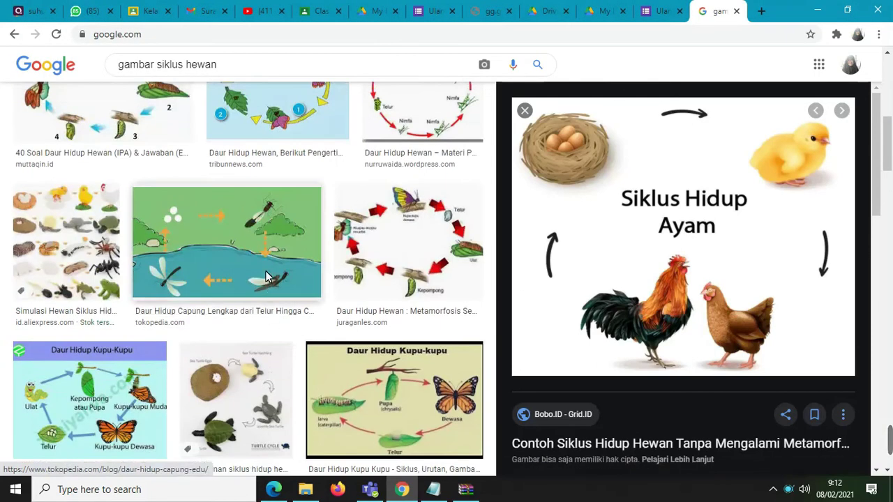
{"action": "scroll", "coordinate": [279, 230], "scroll_direction": "up", "scroll_amount": 2}
{"action": "left_click", "coordinate": [279, 231]}
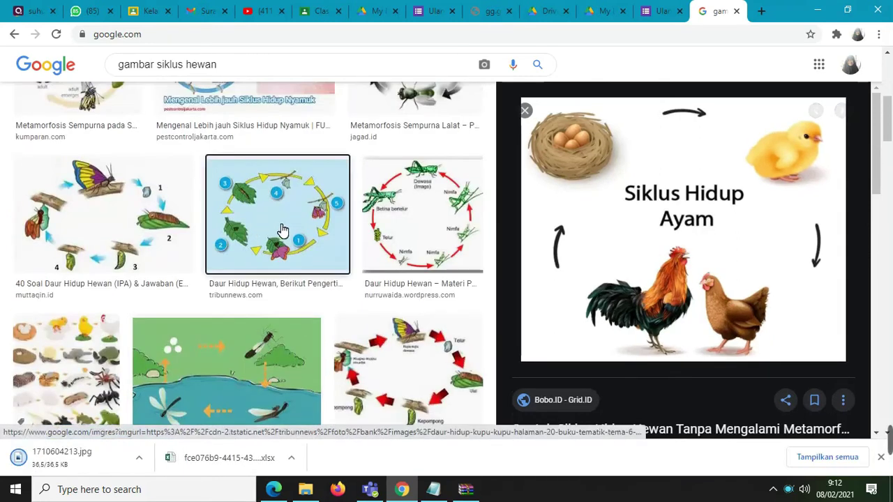
{"action": "right_click", "coordinate": [670, 193]}
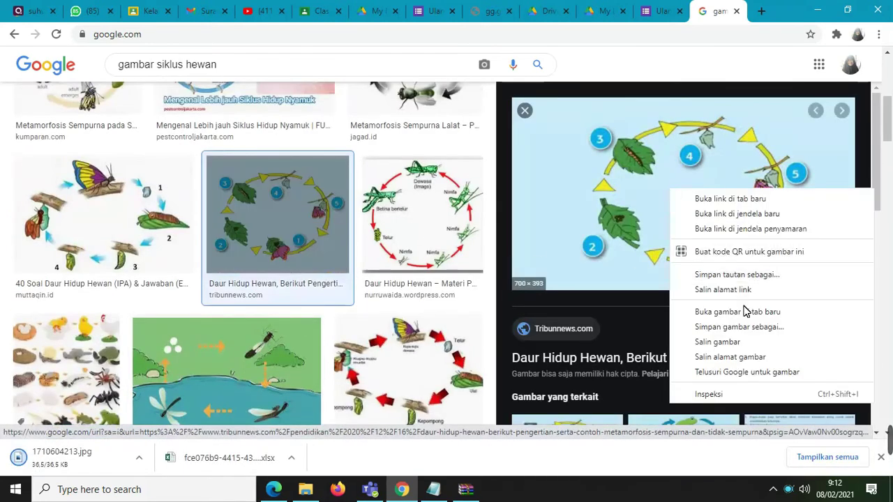
{"action": "left_click", "coordinate": [744, 327]}
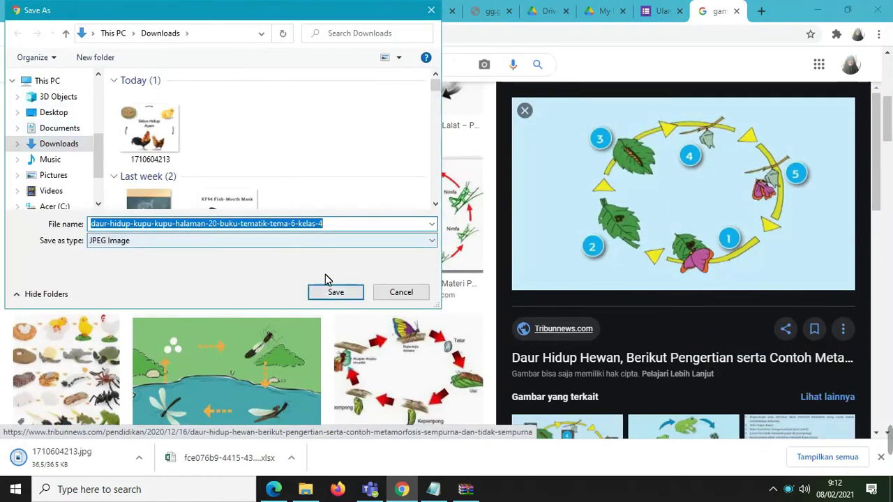
{"action": "left_click", "coordinate": [335, 293]}
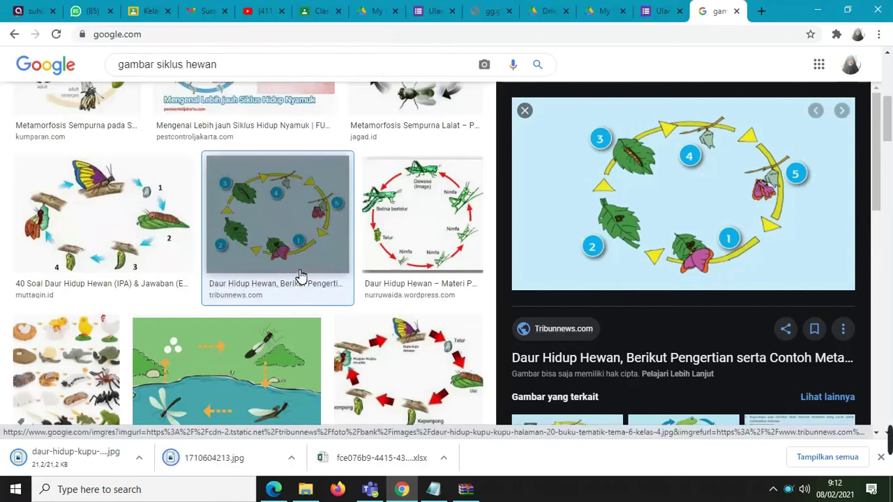
{"action": "left_click", "coordinate": [434, 15]}
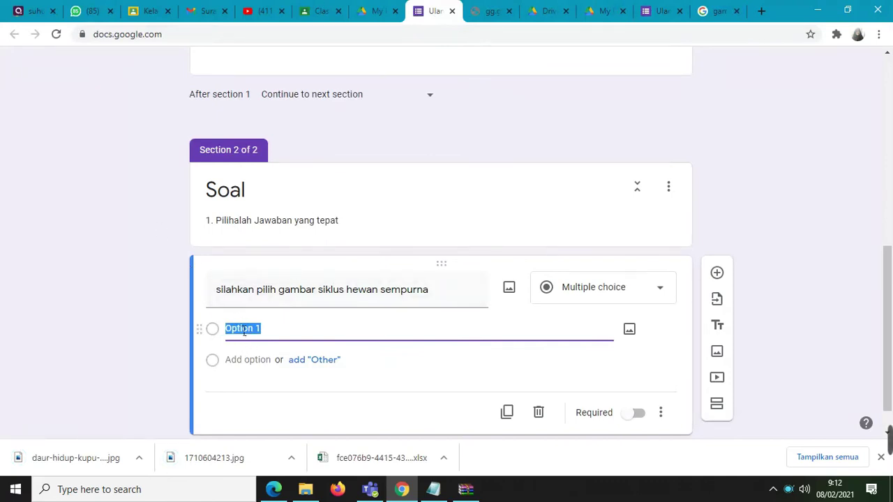
{"action": "left_click", "coordinate": [663, 292]}
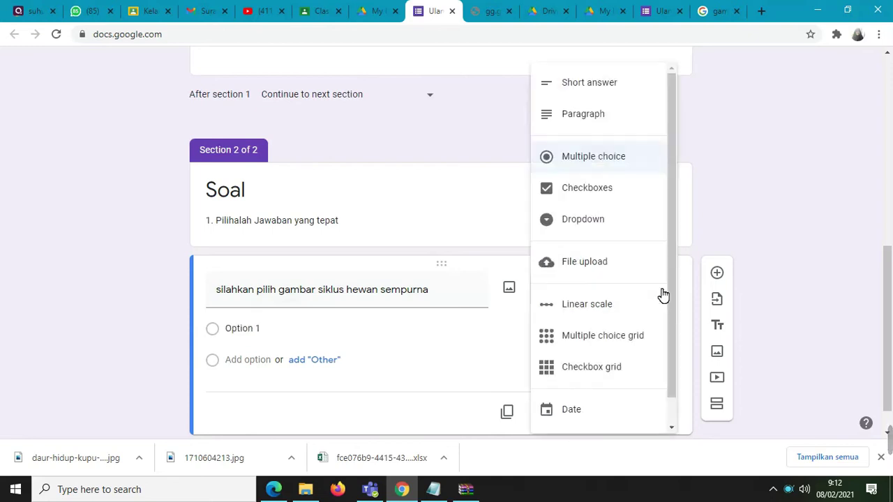
{"action": "left_click", "coordinate": [255, 331]}
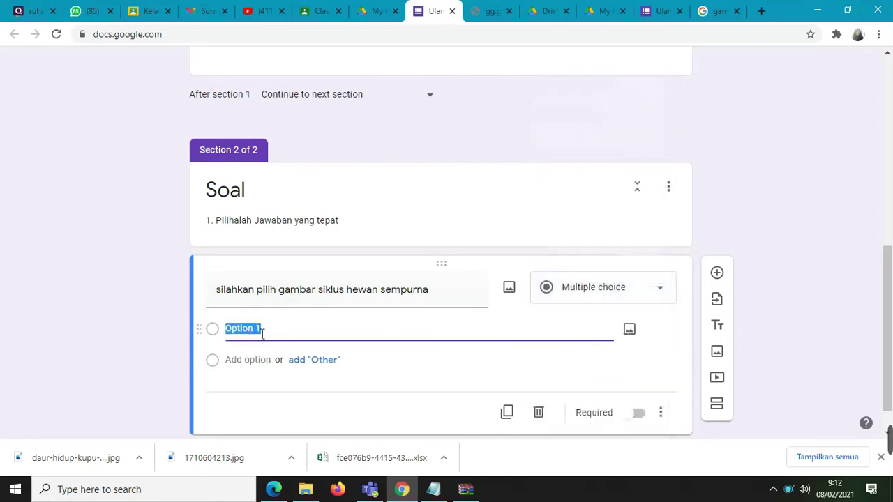
{"action": "left_click", "coordinate": [630, 332]}
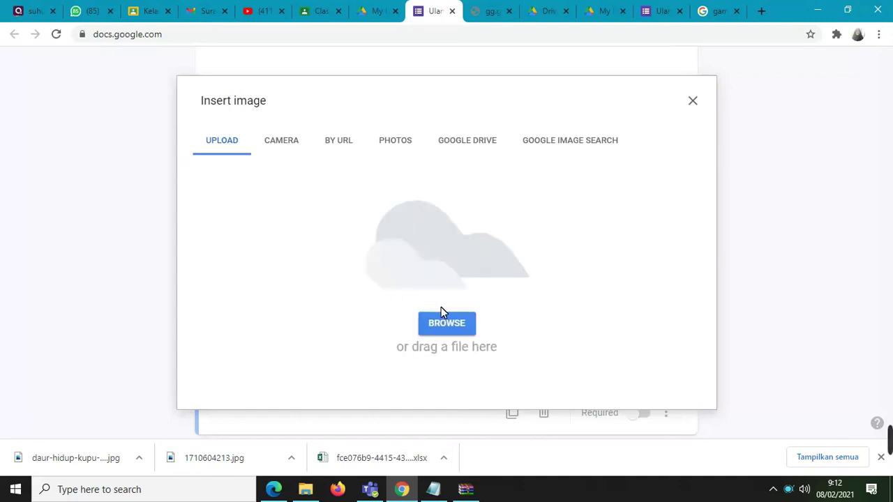
{"action": "left_click", "coordinate": [457, 329]}
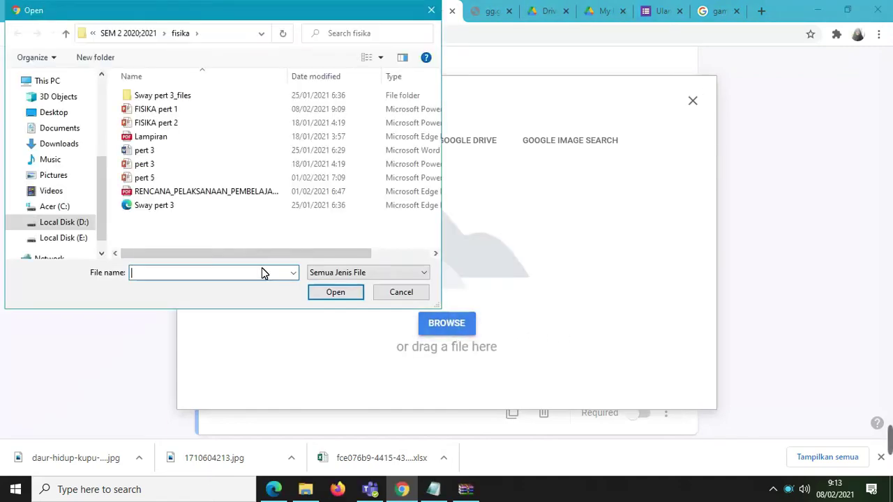
{"action": "left_click", "coordinate": [49, 145]}
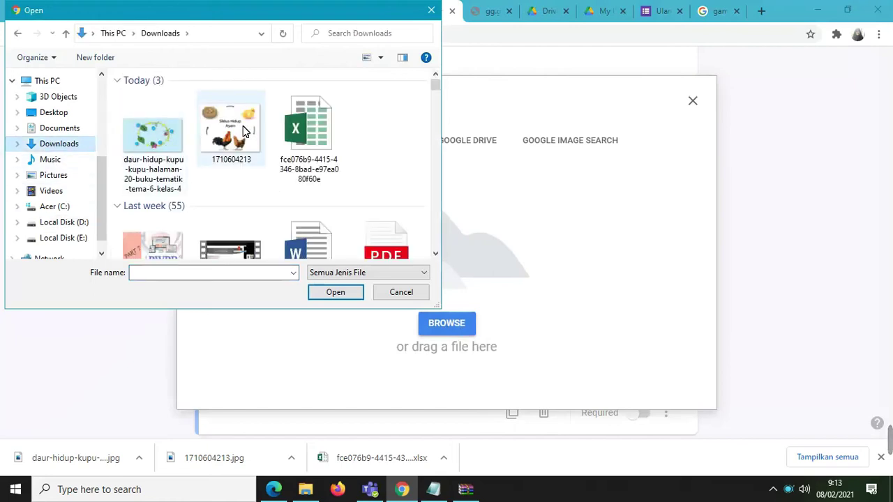
{"action": "left_click", "coordinate": [241, 132]}
{"action": "left_click", "coordinate": [335, 293]}
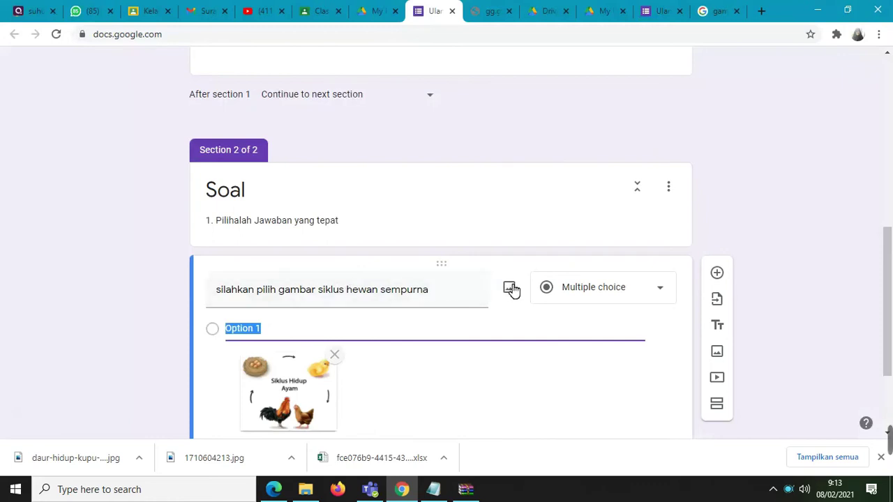
Add Option 2 to the picture question and attach the downloaded "daur-hidup-kupu-kupu-halaman-20-buku-tematik-tema-6-kelas-4" image to it.
{"action": "scroll", "coordinate": [479, 344], "scroll_direction": "down", "scroll_amount": 2}
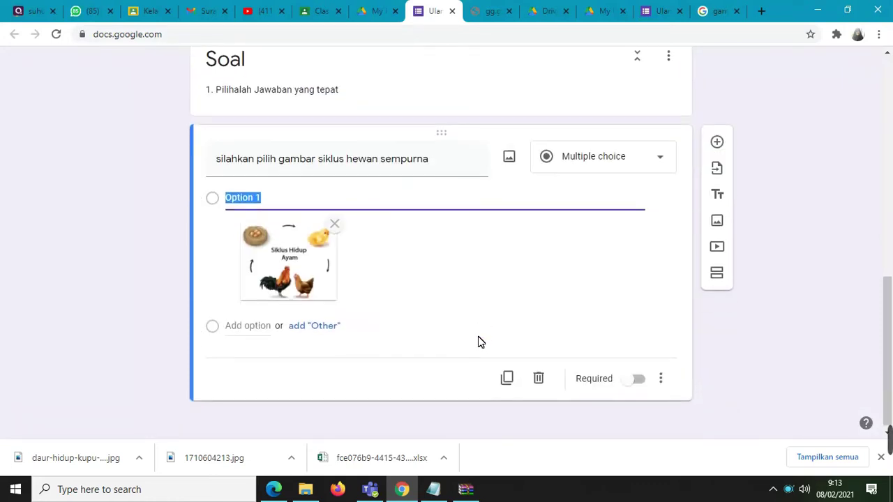
{"action": "left_click", "coordinate": [269, 332]}
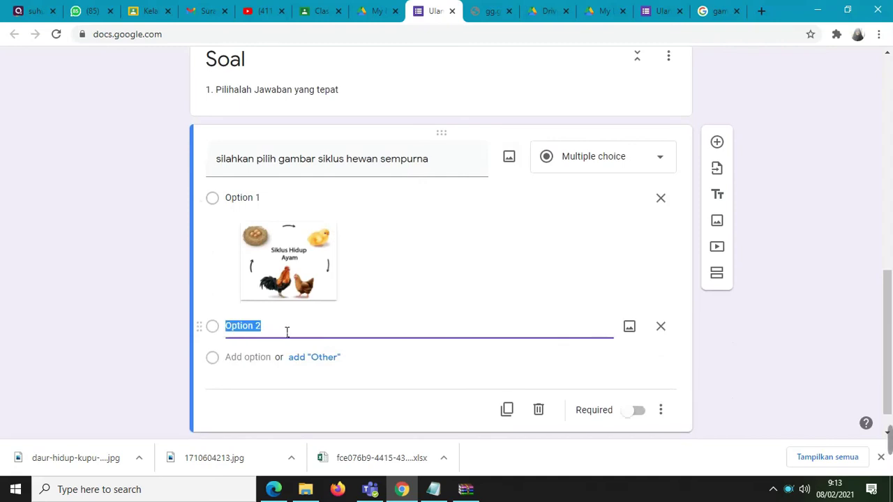
{"action": "left_click", "coordinate": [630, 327]}
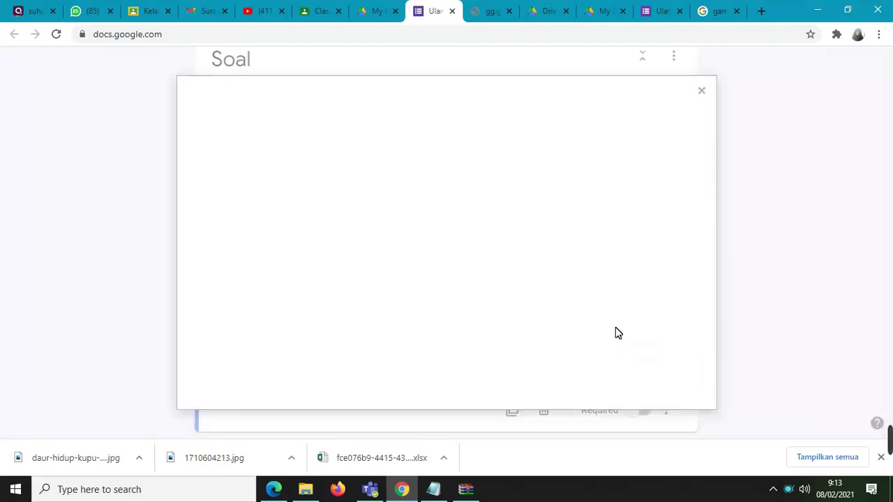
{"action": "left_click", "coordinate": [454, 325]}
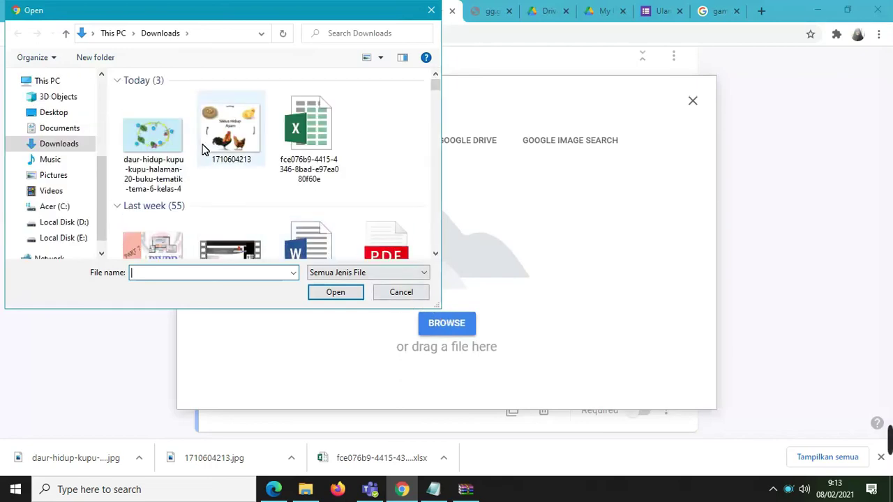
{"action": "left_click", "coordinate": [186, 179]}
{"action": "left_click", "coordinate": [327, 293]}
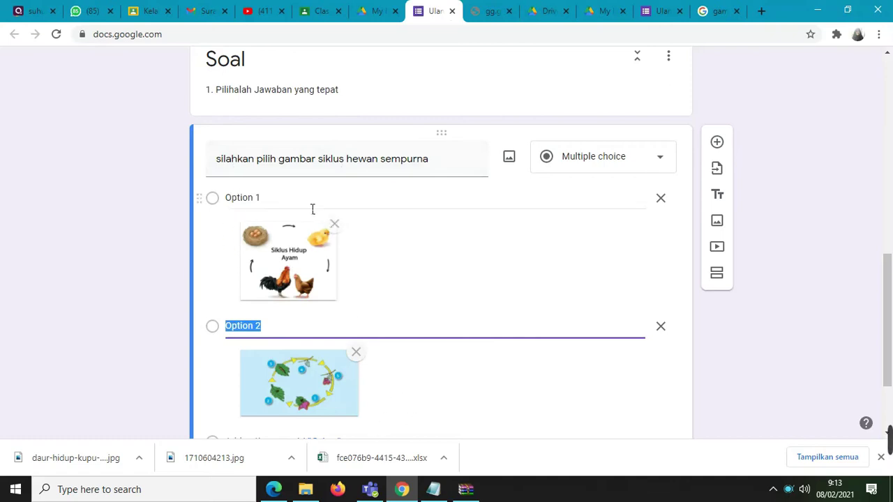
Add a paragraph question after the picture question with the text "jelaskan daur air?" and open its list of question types.
{"action": "scroll", "coordinate": [383, 313], "scroll_direction": "down", "scroll_amount": 2}
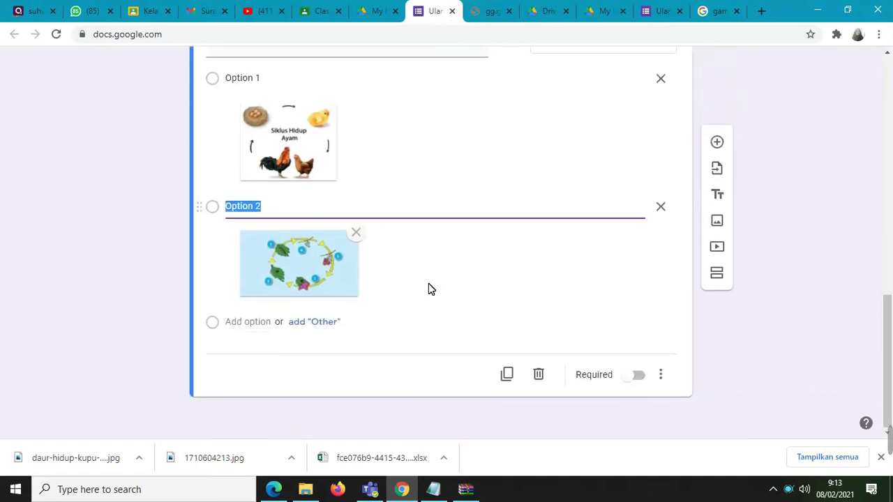
{"action": "scroll", "coordinate": [428, 289], "scroll_direction": "up", "scroll_amount": 4}
{"action": "scroll", "coordinate": [307, 293], "scroll_direction": "down", "scroll_amount": 4}
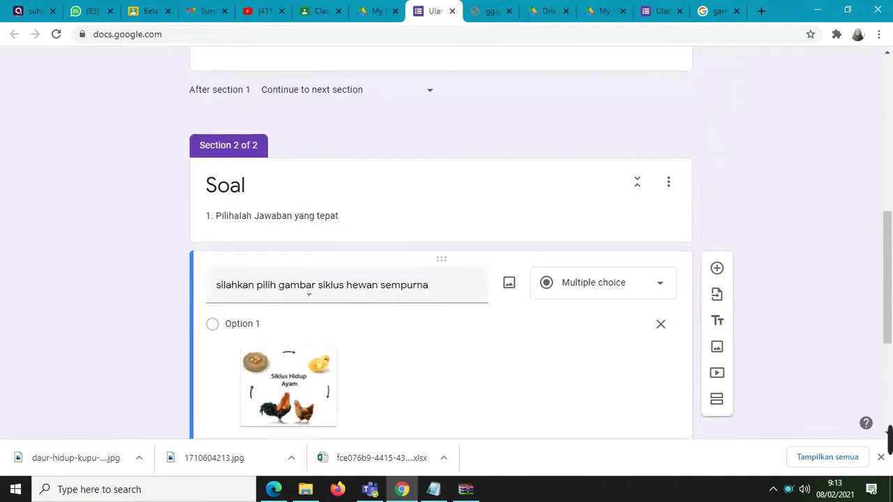
{"action": "scroll", "coordinate": [414, 301], "scroll_direction": "up", "scroll_amount": 2}
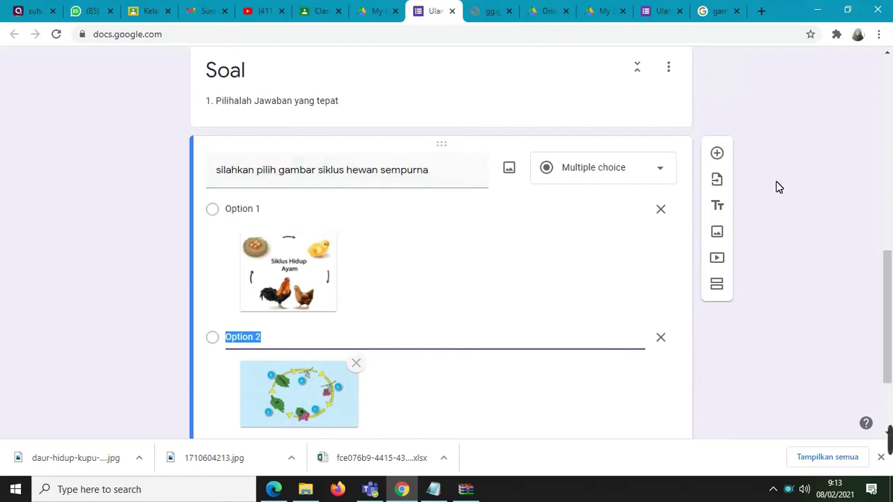
{"action": "left_click", "coordinate": [717, 154]}
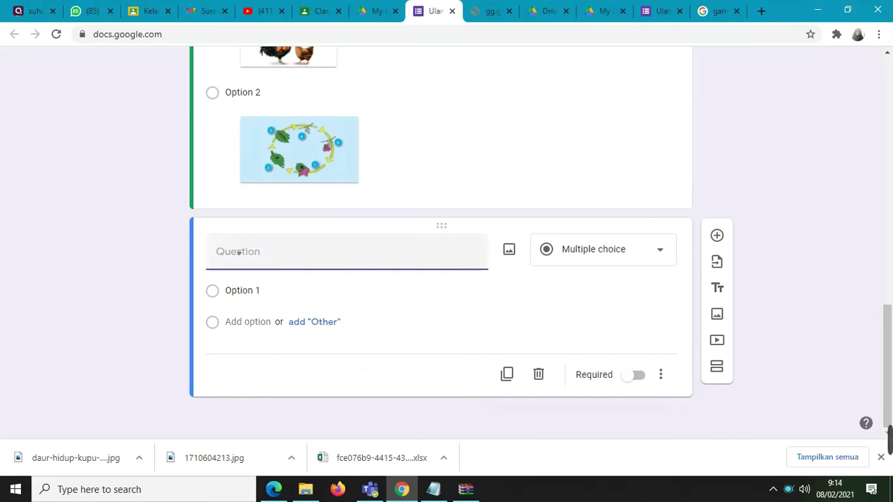
{"action": "type", "text": "jeka"}
{"action": "key", "text": "BackSpace"}
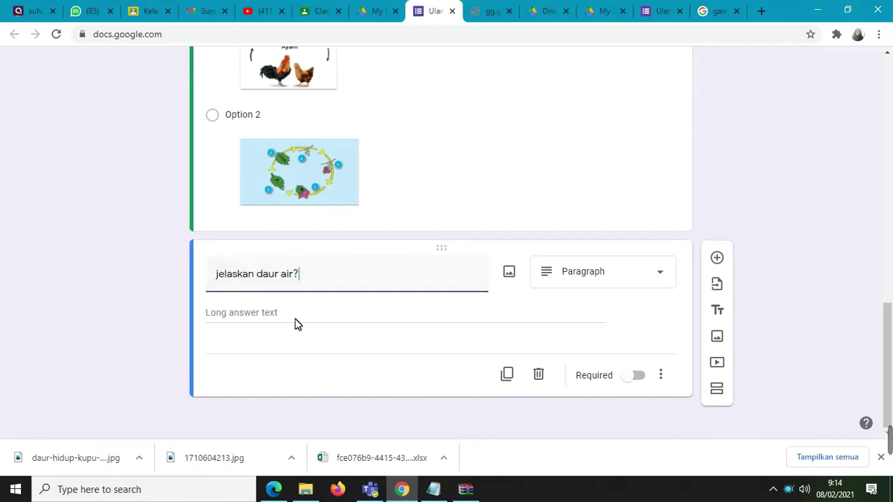
{"action": "left_click", "coordinate": [650, 277]}
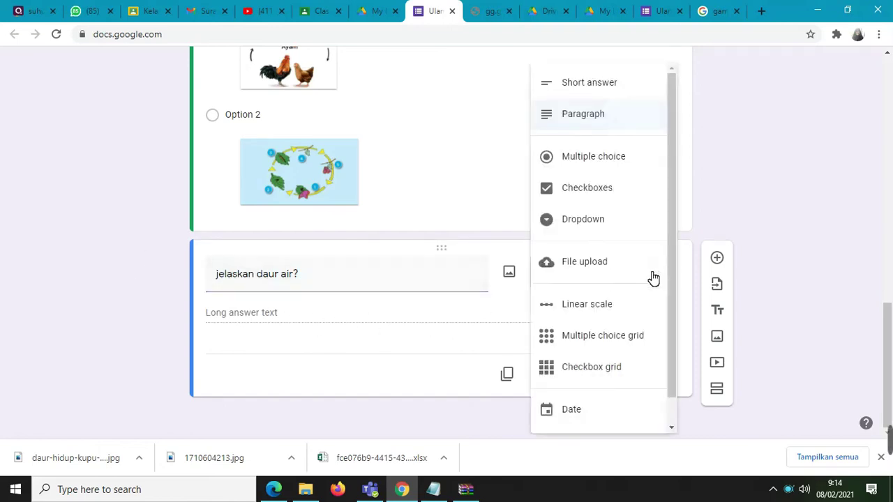
Keep the "jelaskan daur air?" question as Paragraph and select the "silahkan pilih gambar siklus hewan sempurna" question for editing.
{"action": "left_click", "coordinate": [615, 120]}
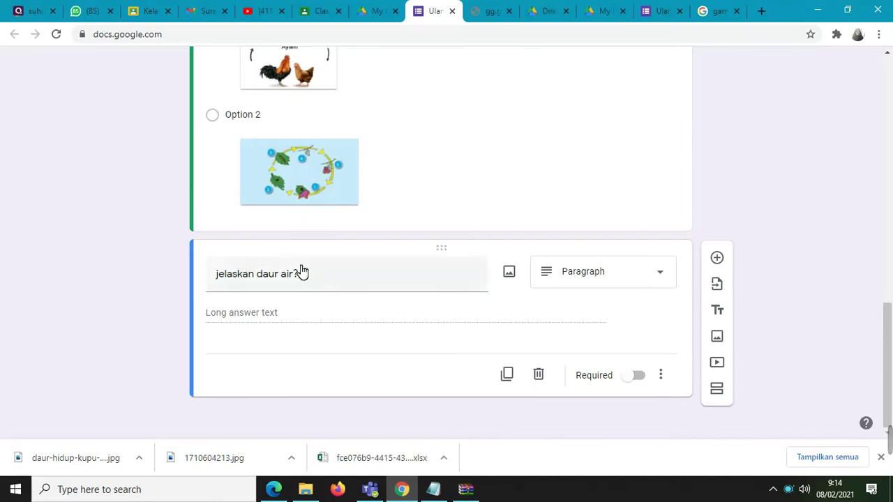
{"action": "scroll", "coordinate": [400, 269], "scroll_direction": "up", "scroll_amount": 3}
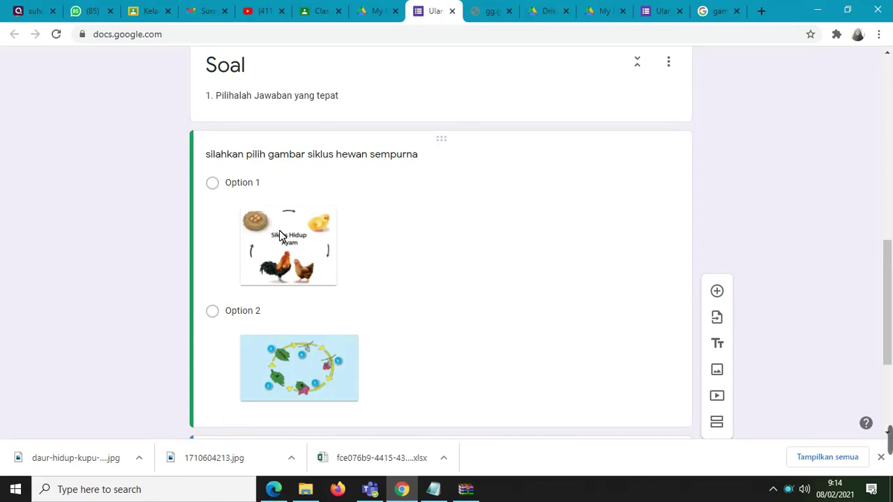
{"action": "left_click", "coordinate": [577, 244]}
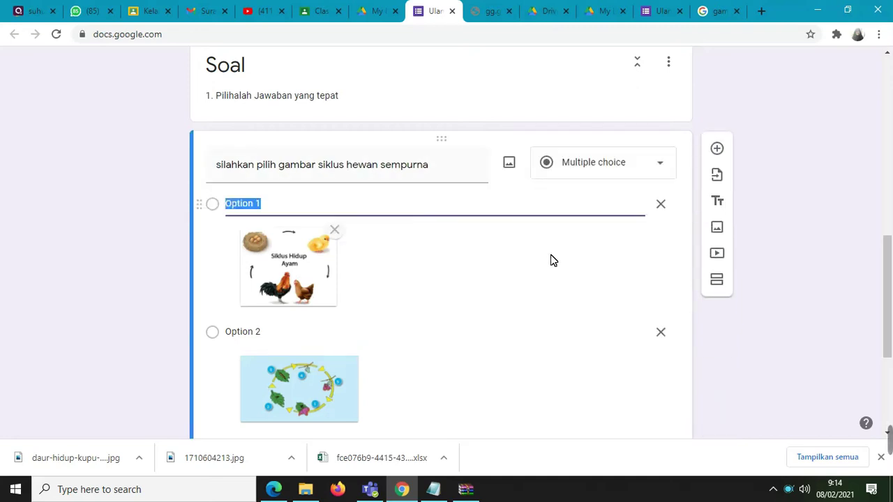
Add an "Other" choice after Option 2 of the picture-choice question.
{"action": "scroll", "coordinate": [553, 264], "scroll_direction": "down", "scroll_amount": 3}
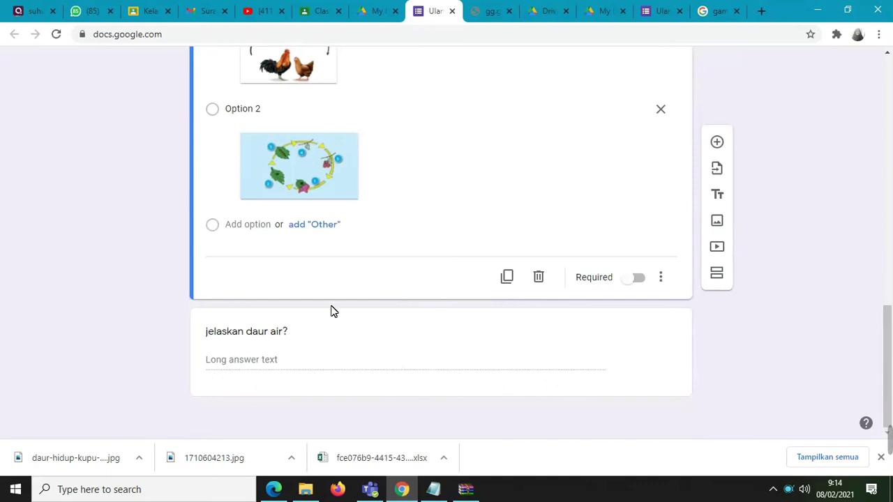
{"action": "scroll", "coordinate": [370, 279], "scroll_direction": "up", "scroll_amount": 3}
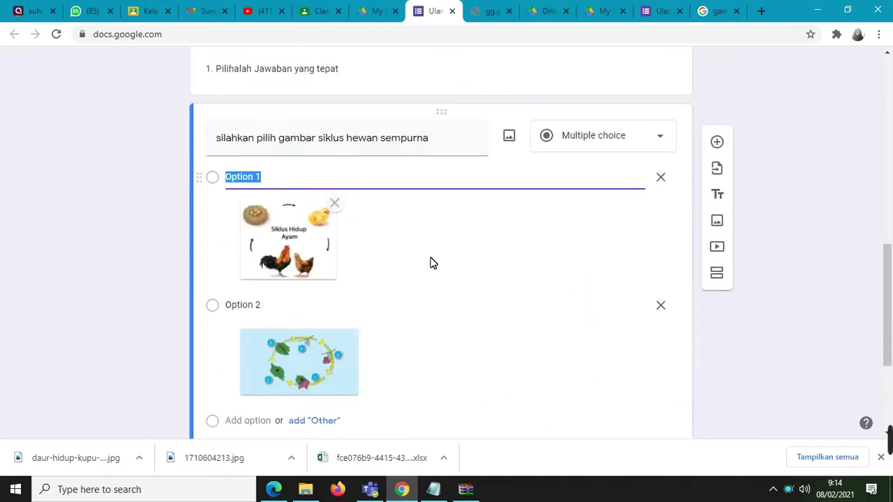
{"action": "scroll", "coordinate": [430, 262], "scroll_direction": "down", "scroll_amount": 3}
{"action": "scroll", "coordinate": [412, 228], "scroll_direction": "up", "scroll_amount": 2}
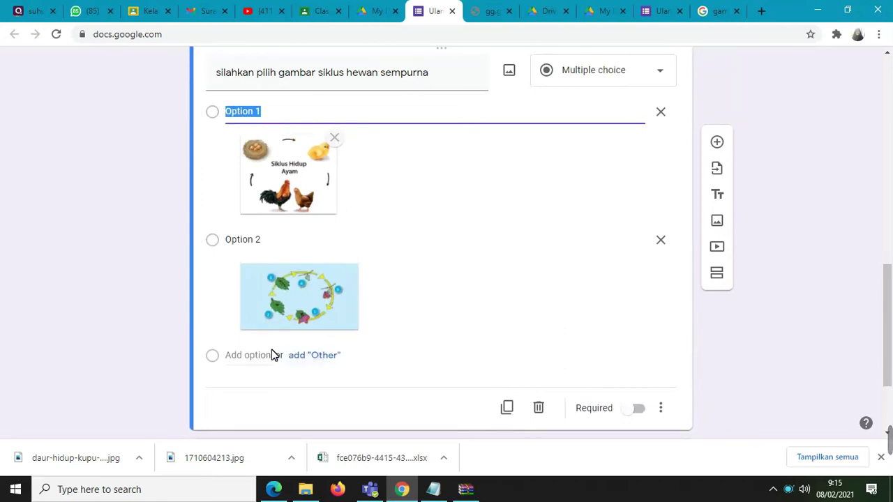
{"action": "left_click", "coordinate": [301, 360]}
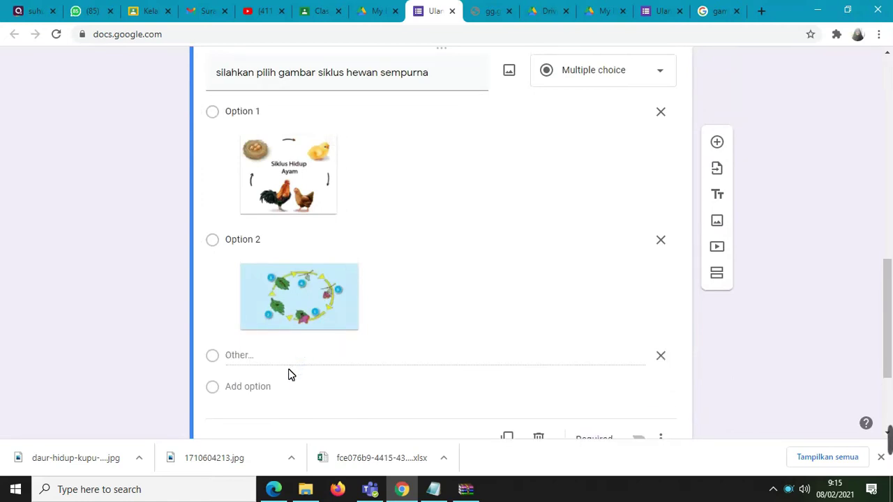
{"action": "scroll", "coordinate": [530, 360], "scroll_direction": "down", "scroll_amount": 2}
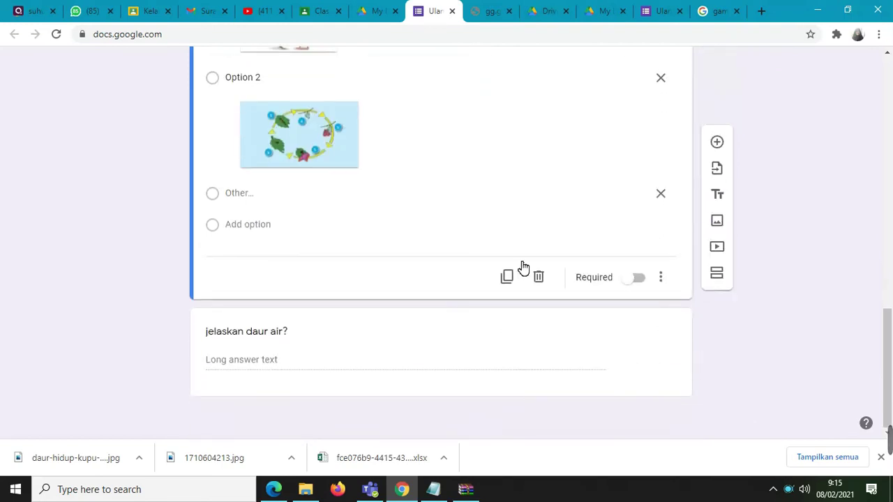
{"action": "scroll", "coordinate": [372, 213], "scroll_direction": "up", "scroll_amount": 3}
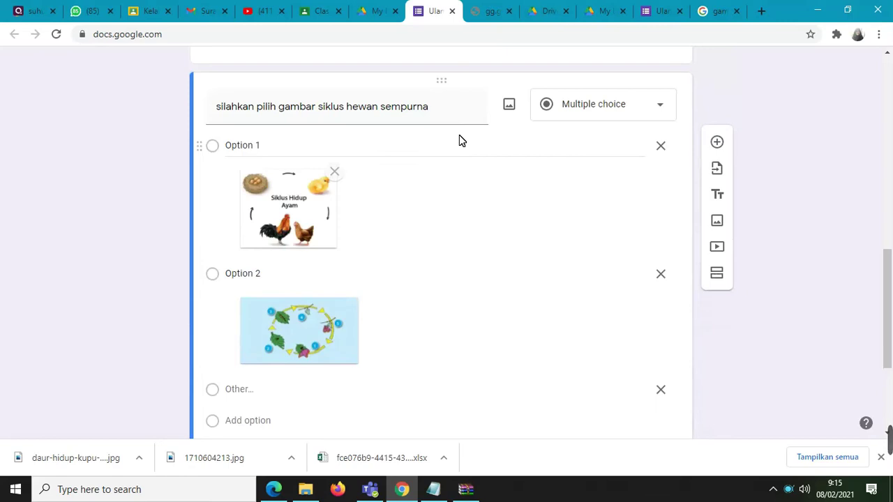
{"action": "triple_click", "coordinate": [368, 105]}
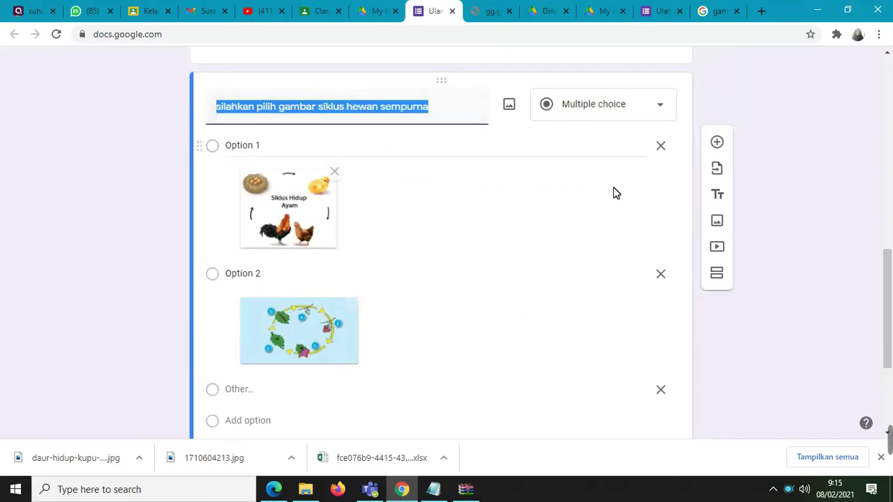
{"action": "scroll", "coordinate": [391, 259], "scroll_direction": "down", "scroll_amount": 1}
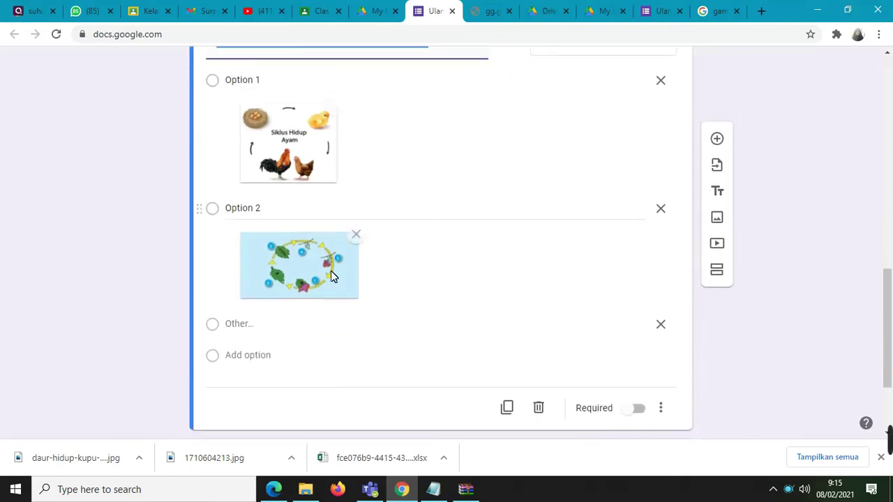
{"action": "left_click", "coordinate": [235, 327]}
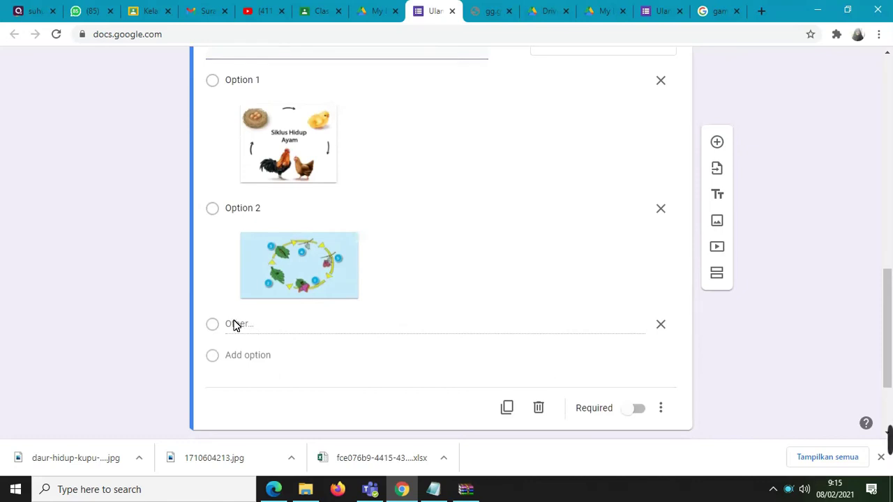
Close the current browser tab of the form and switch to the other open tab of "Ulangan Harian IPA".
{"action": "scroll", "coordinate": [345, 193], "scroll_direction": "up", "scroll_amount": 8}
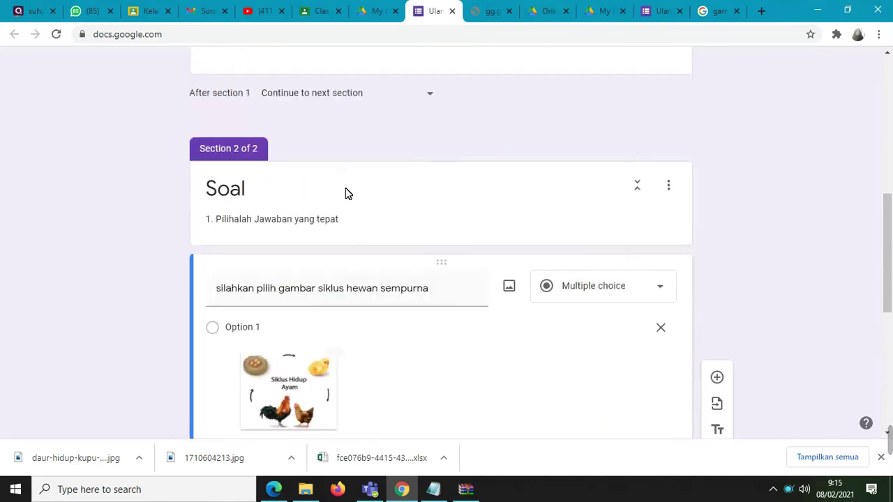
{"action": "scroll", "coordinate": [345, 188], "scroll_direction": "up", "scroll_amount": 3}
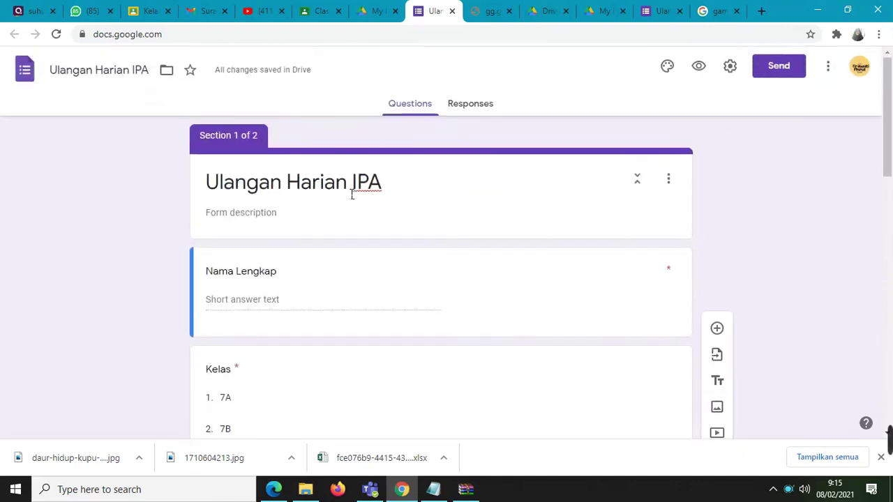
{"action": "left_click", "coordinate": [452, 12]}
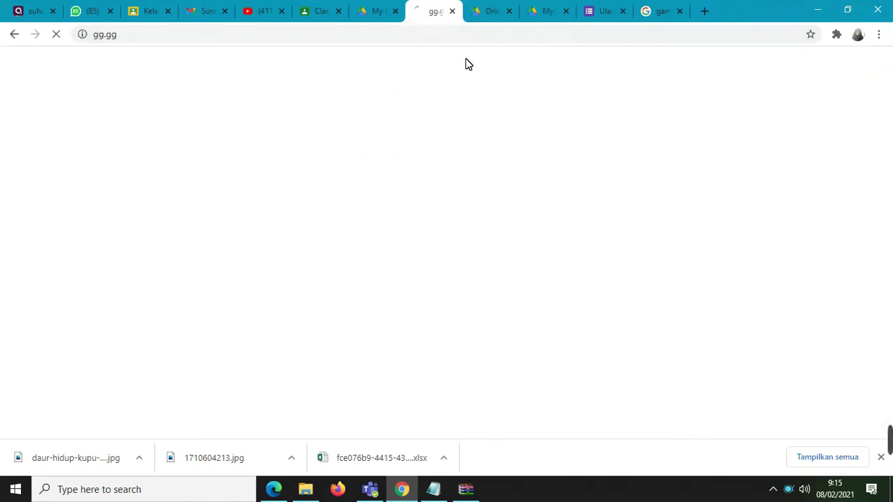
{"action": "left_click", "coordinate": [664, 12]}
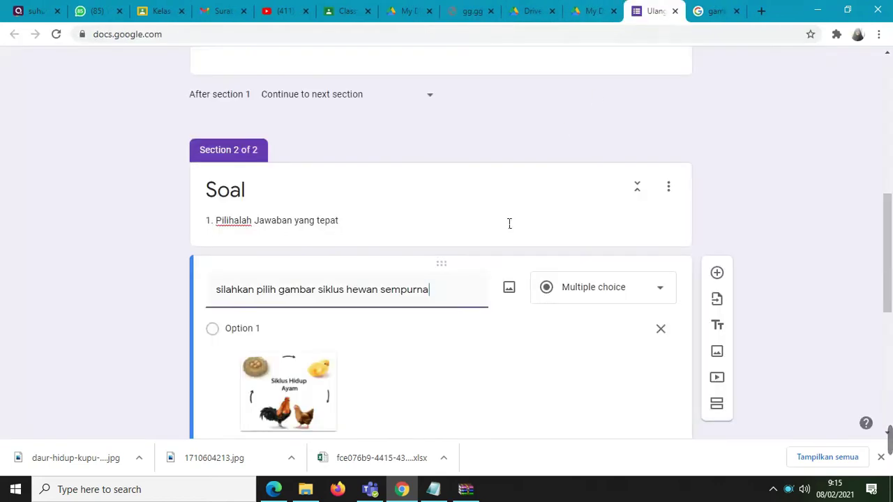
Remove the "Other" choice from the "silahkan pilih gambar siklus hewan sempurna" question.
{"action": "scroll", "coordinate": [395, 265], "scroll_direction": "down", "scroll_amount": 3}
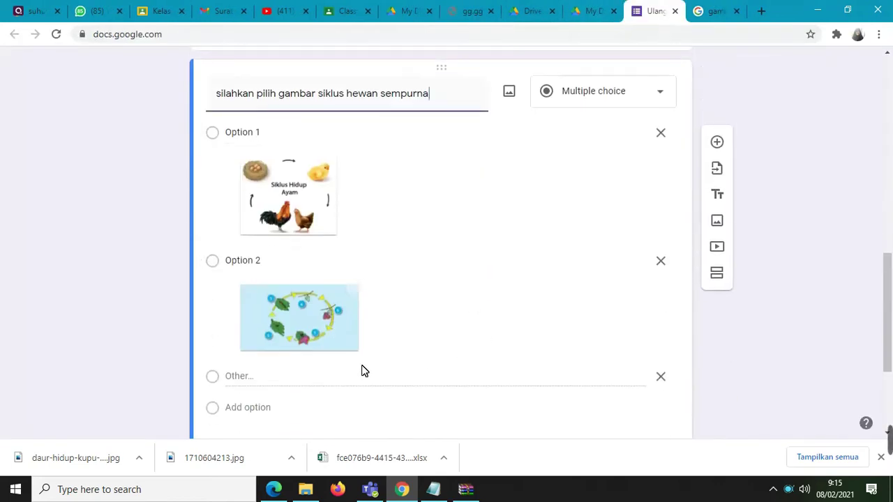
{"action": "scroll", "coordinate": [359, 366], "scroll_direction": "down", "scroll_amount": 3}
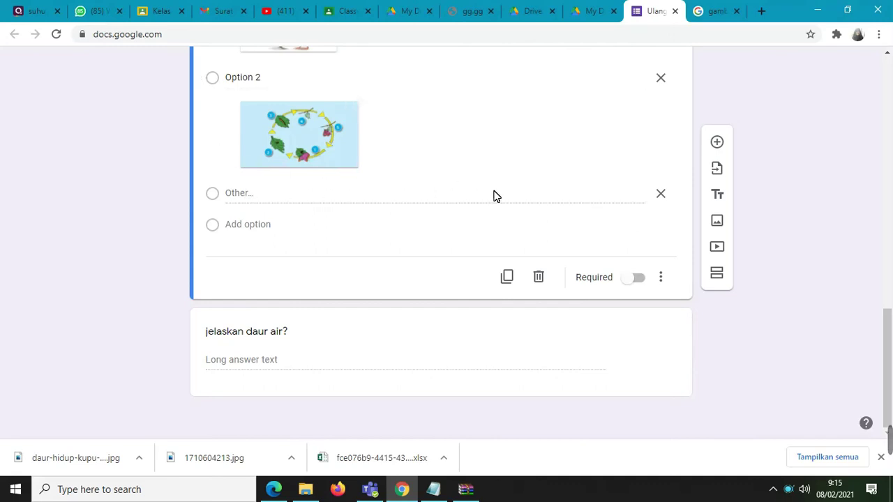
{"action": "scroll", "coordinate": [371, 221], "scroll_direction": "up", "scroll_amount": 4}
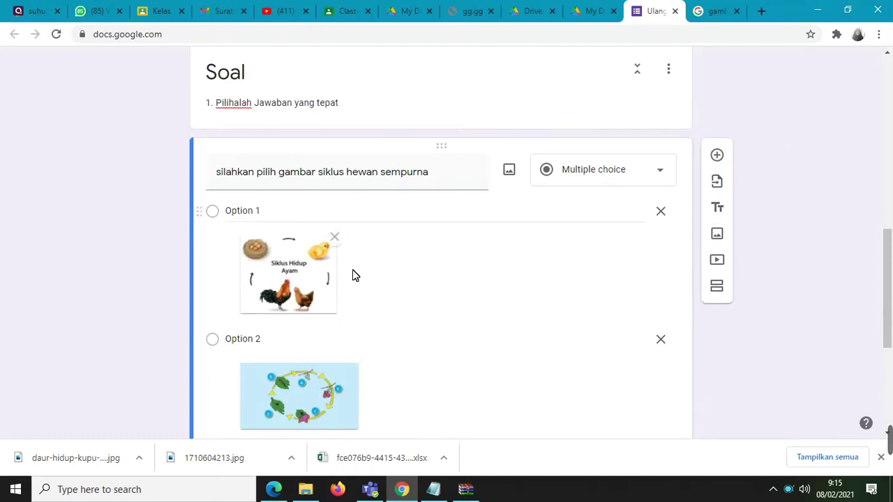
{"action": "scroll", "coordinate": [303, 361], "scroll_direction": "down", "scroll_amount": 2}
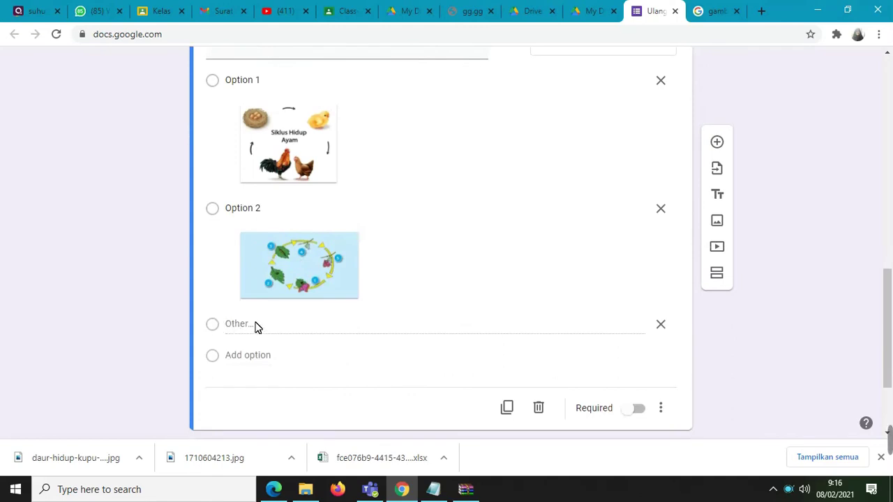
{"action": "left_click", "coordinate": [661, 326]}
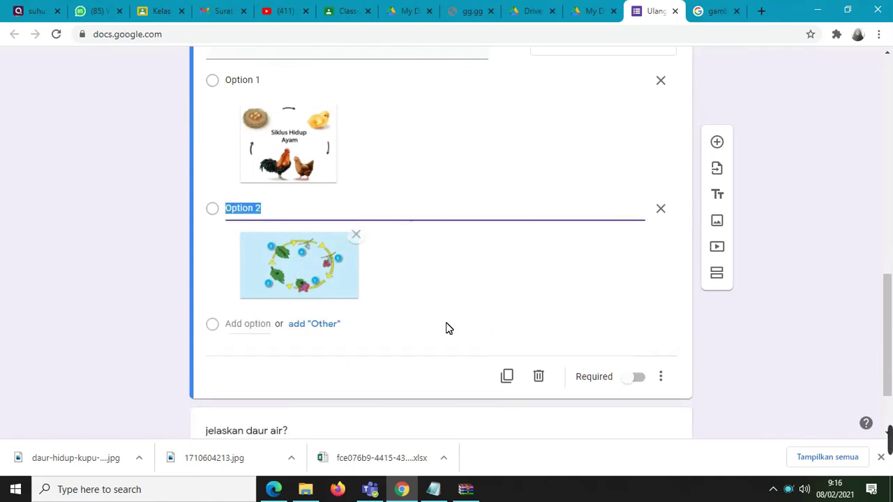
{"action": "left_click", "coordinate": [257, 326]}
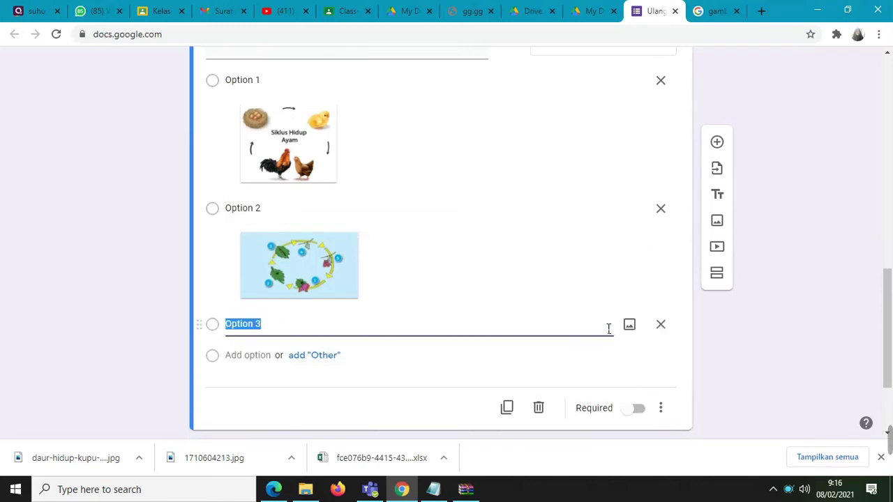
{"action": "left_click", "coordinate": [629, 325]}
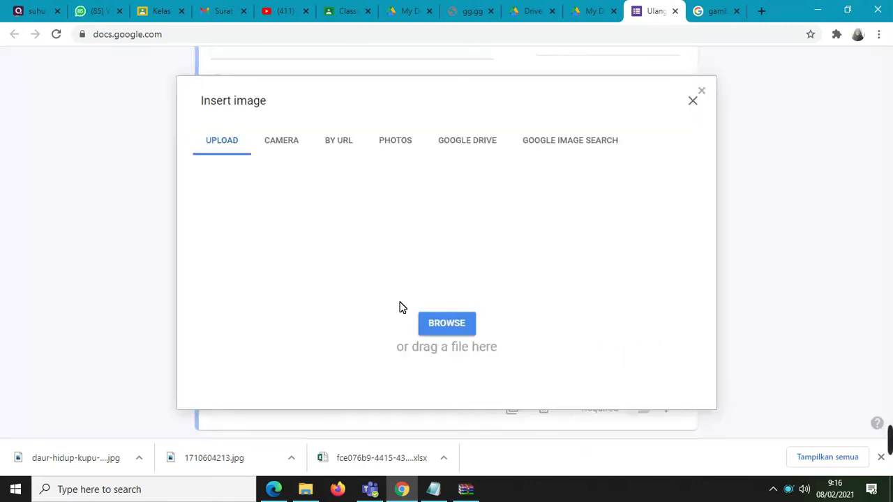
{"action": "left_click", "coordinate": [460, 325]}
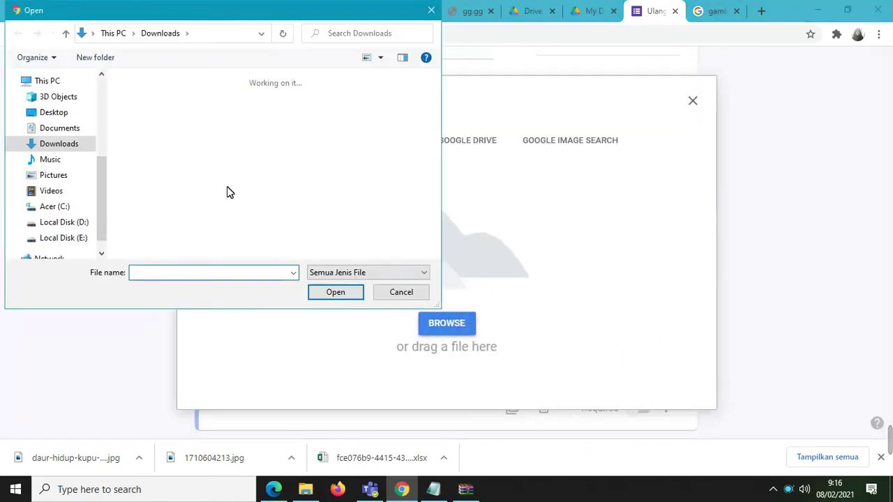
{"action": "scroll", "coordinate": [253, 197], "scroll_direction": "down", "scroll_amount": 1}
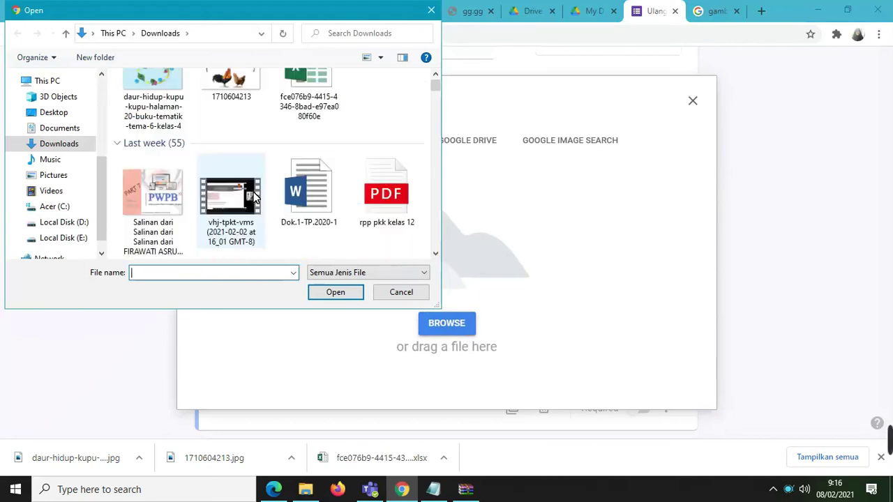
{"action": "scroll", "coordinate": [179, 202], "scroll_direction": "down", "scroll_amount": 2}
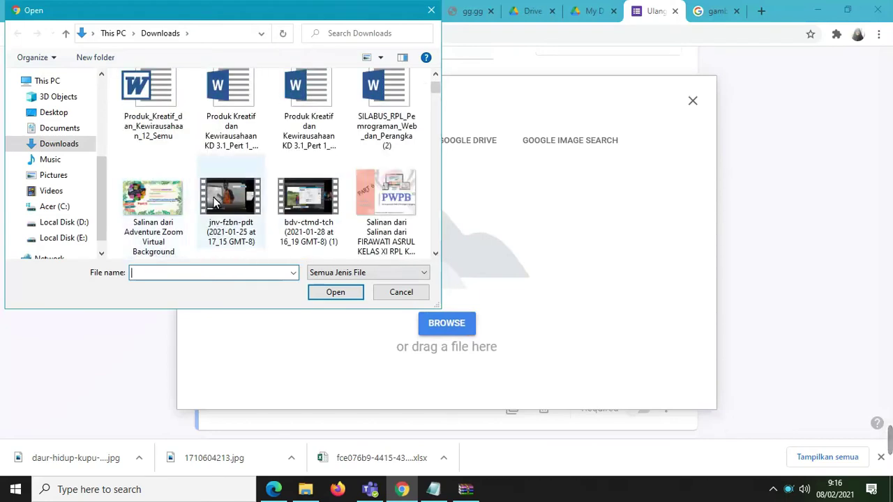
{"action": "scroll", "coordinate": [180, 188], "scroll_direction": "up", "scroll_amount": 3}
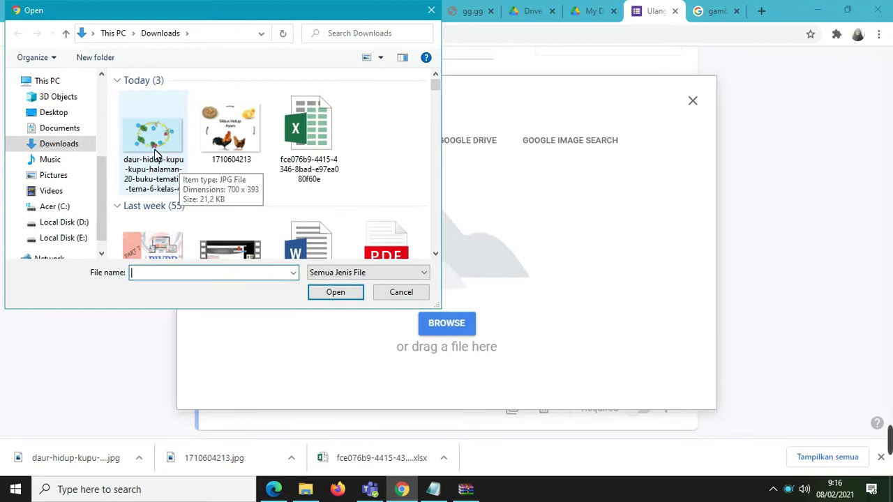
{"action": "left_click", "coordinate": [234, 132]}
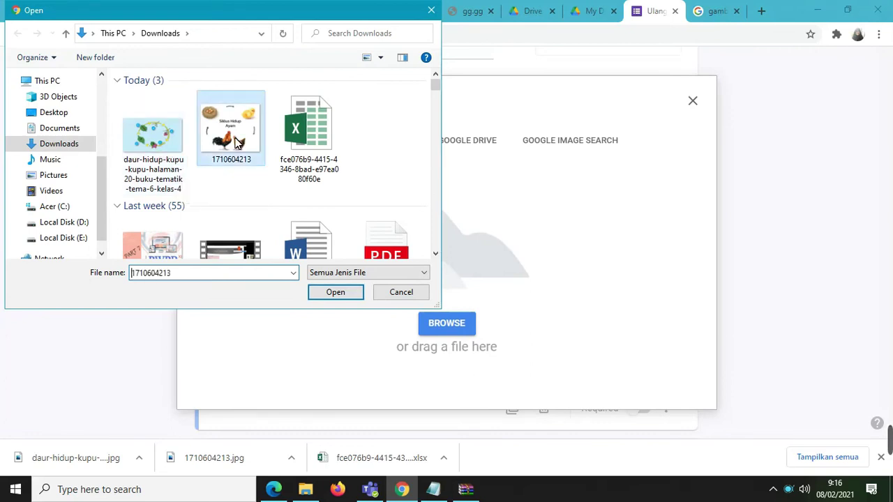
{"action": "left_click", "coordinate": [340, 297]}
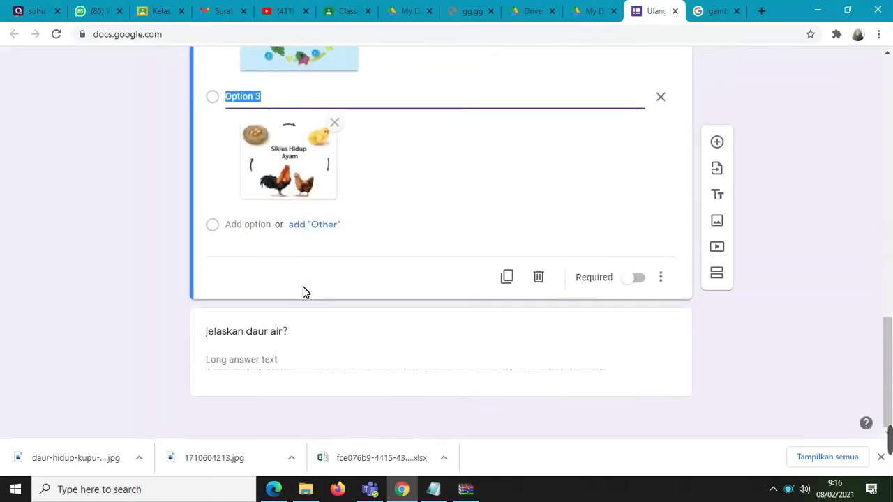
Insert the Work and School theme image of a black-and-blue butterfly on red flowers as the form's header.
{"action": "scroll", "coordinate": [337, 315], "scroll_direction": "up", "scroll_amount": 5}
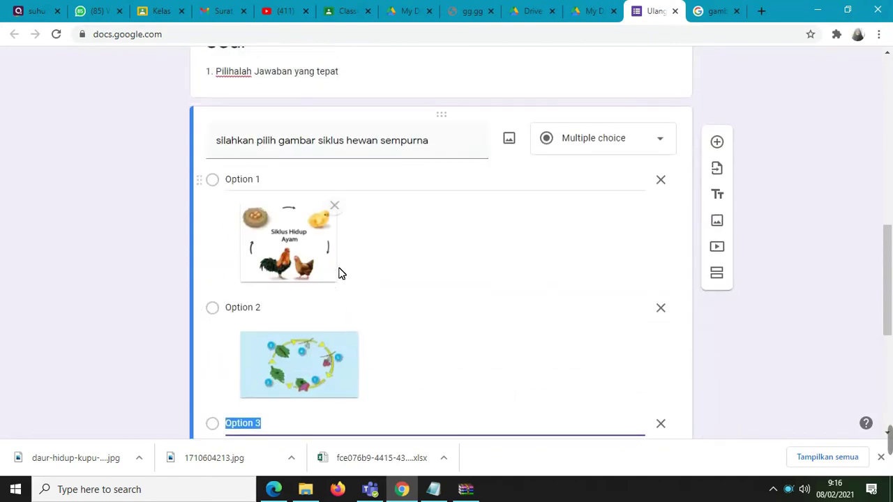
{"action": "scroll", "coordinate": [339, 272], "scroll_direction": "down", "scroll_amount": 4}
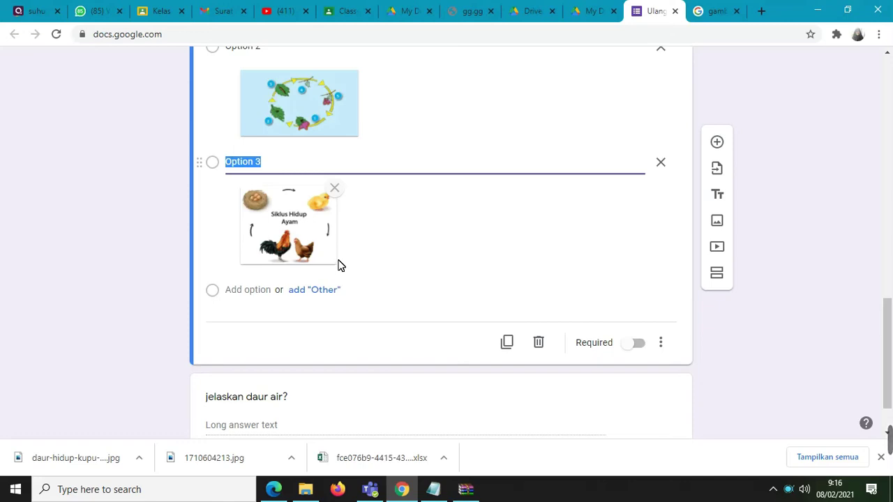
{"action": "scroll", "coordinate": [436, 210], "scroll_direction": "up", "scroll_amount": 9}
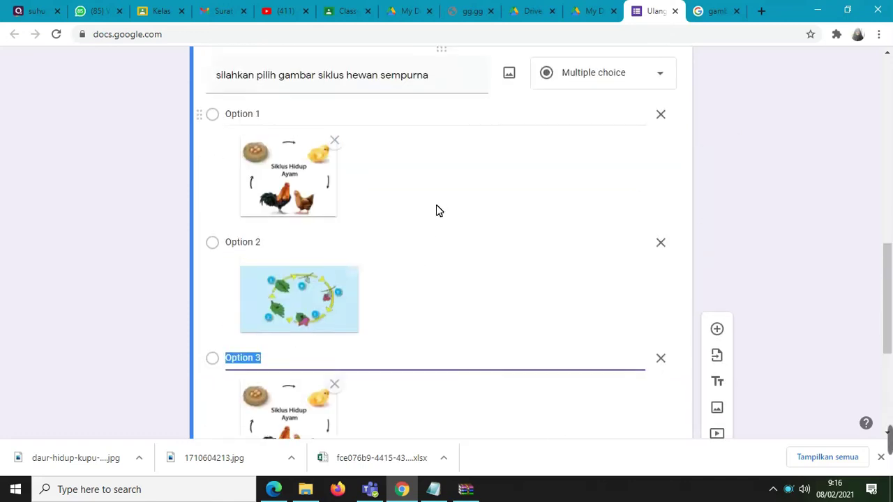
{"action": "scroll", "coordinate": [454, 212], "scroll_direction": "up", "scroll_amount": 5}
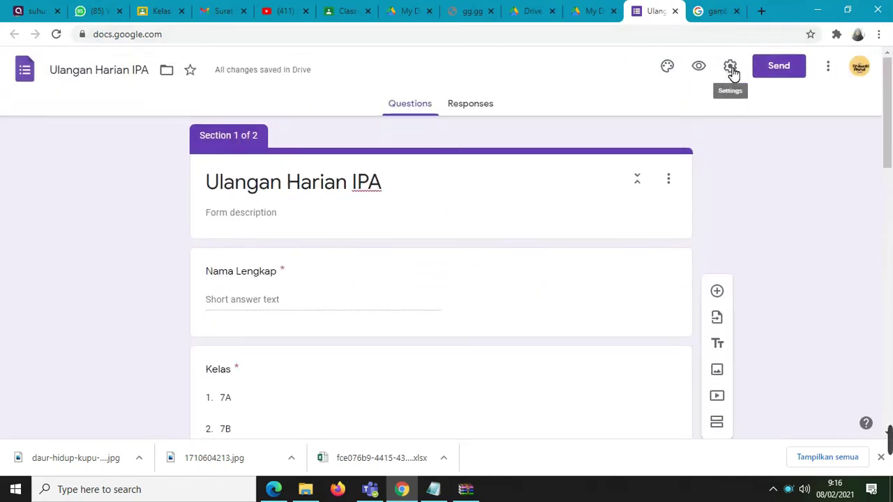
{"action": "left_click", "coordinate": [667, 68]}
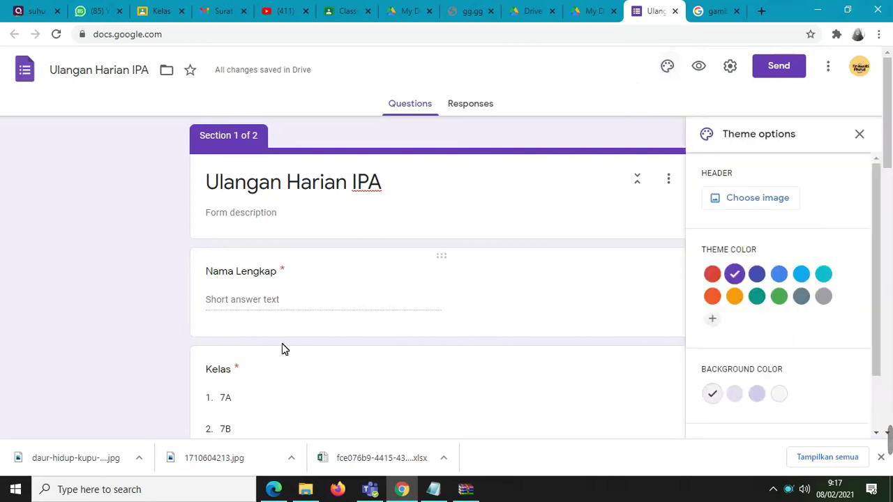
{"action": "left_click", "coordinate": [738, 200]}
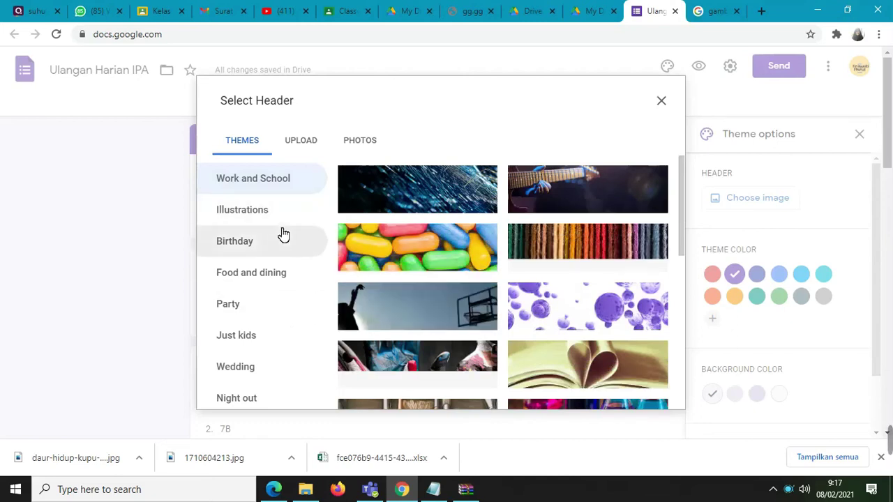
{"action": "scroll", "coordinate": [281, 238], "scroll_direction": "down", "scroll_amount": 1}
{"action": "scroll", "coordinate": [281, 239], "scroll_direction": "down", "scroll_amount": 1}
{"action": "scroll", "coordinate": [270, 203], "scroll_direction": "up", "scroll_amount": 1}
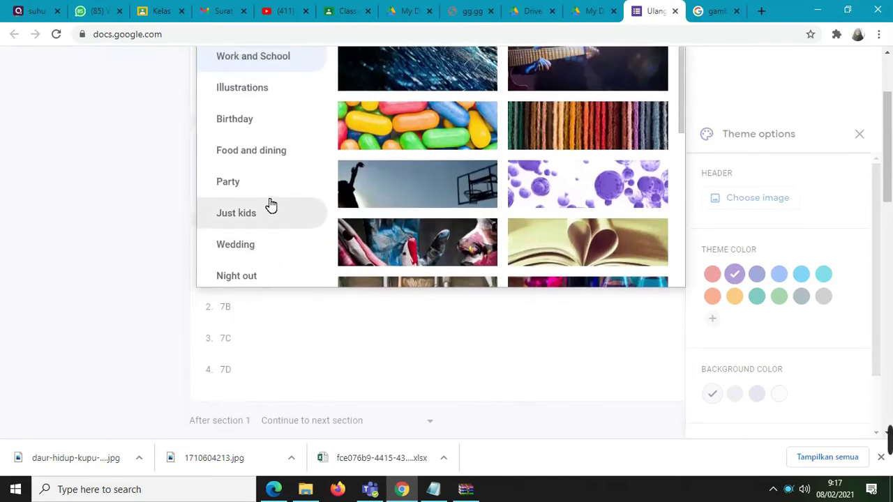
{"action": "scroll", "coordinate": [270, 204], "scroll_direction": "up", "scroll_amount": 1}
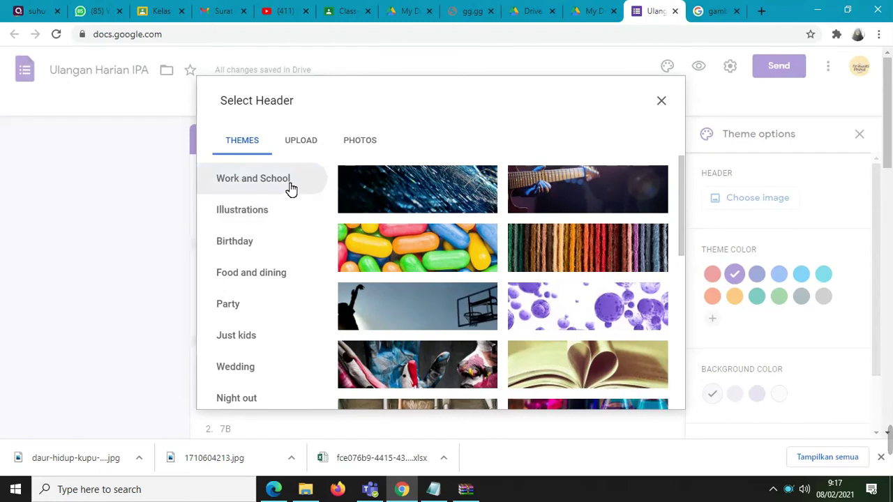
{"action": "scroll", "coordinate": [570, 286], "scroll_direction": "down", "scroll_amount": 10}
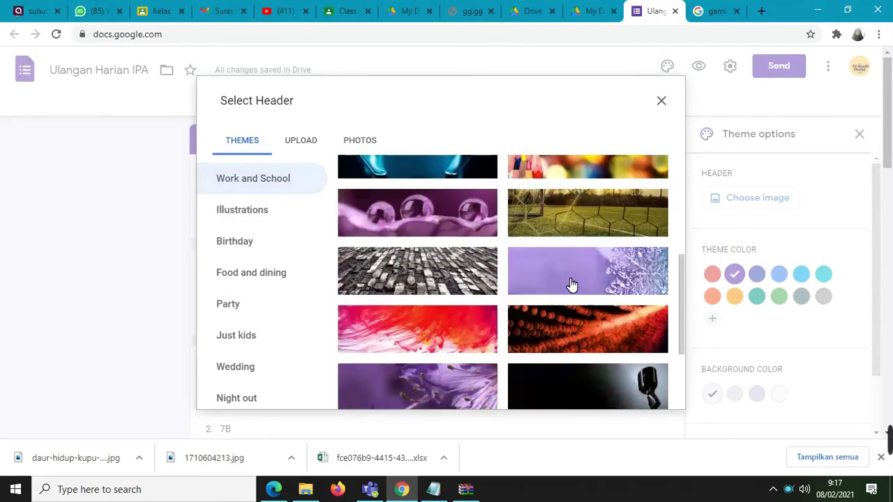
{"action": "scroll", "coordinate": [570, 283], "scroll_direction": "down", "scroll_amount": 2}
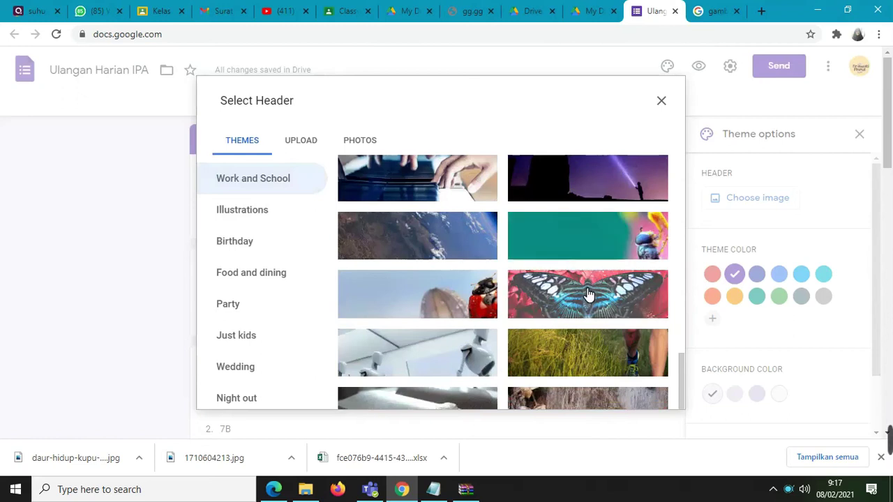
{"action": "left_click", "coordinate": [590, 293]}
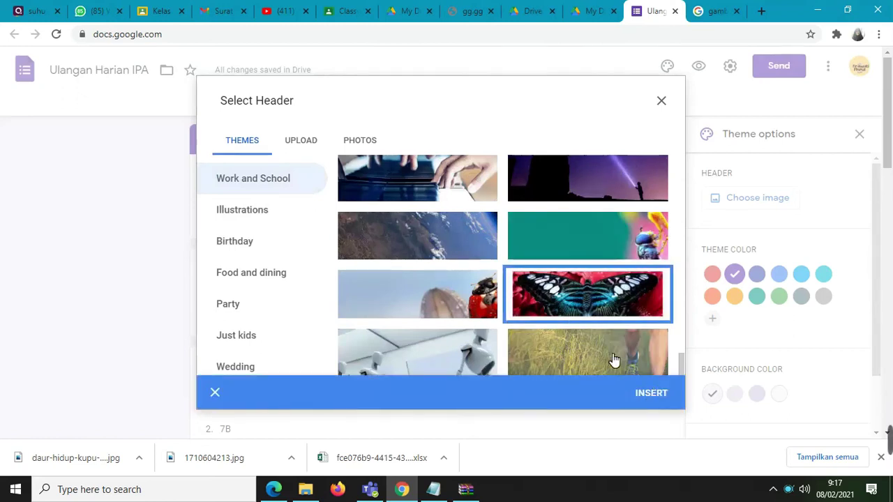
{"action": "left_click", "coordinate": [651, 393]}
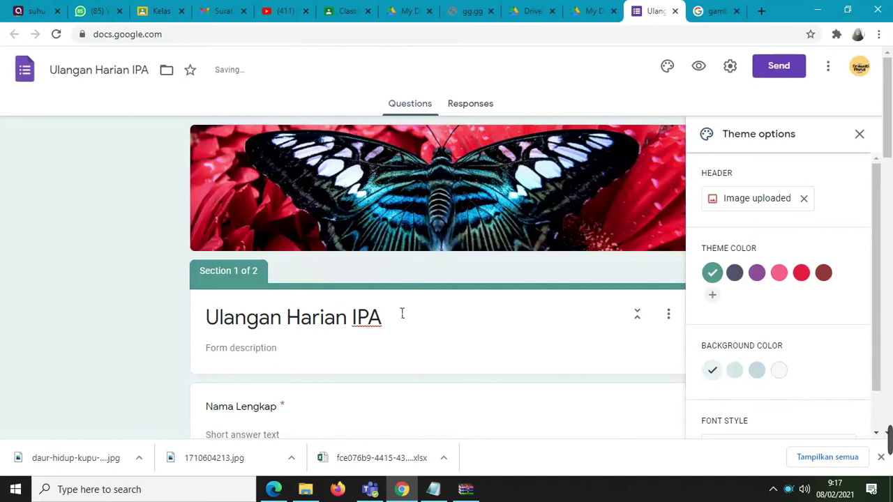
Try several suggested theme colors and set the form's theme color to the bright red #e21839.
{"action": "left_click", "coordinate": [761, 276]}
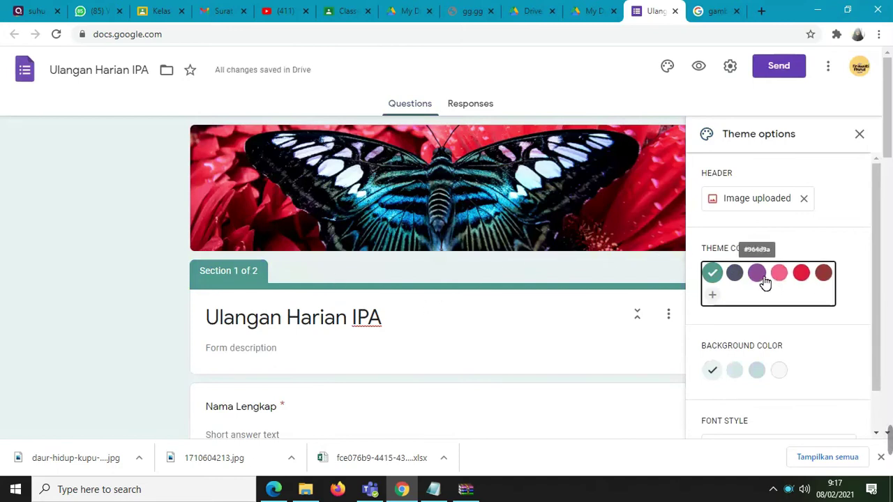
{"action": "left_click", "coordinate": [781, 279]}
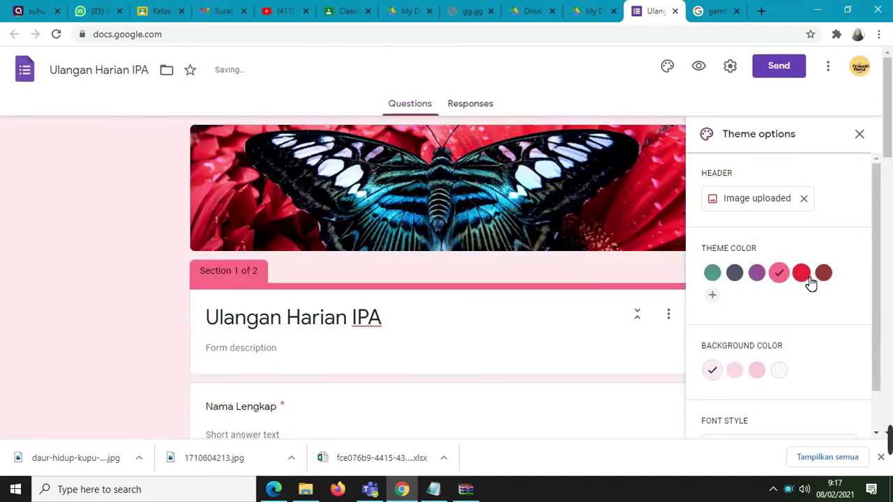
{"action": "left_click", "coordinate": [809, 280]}
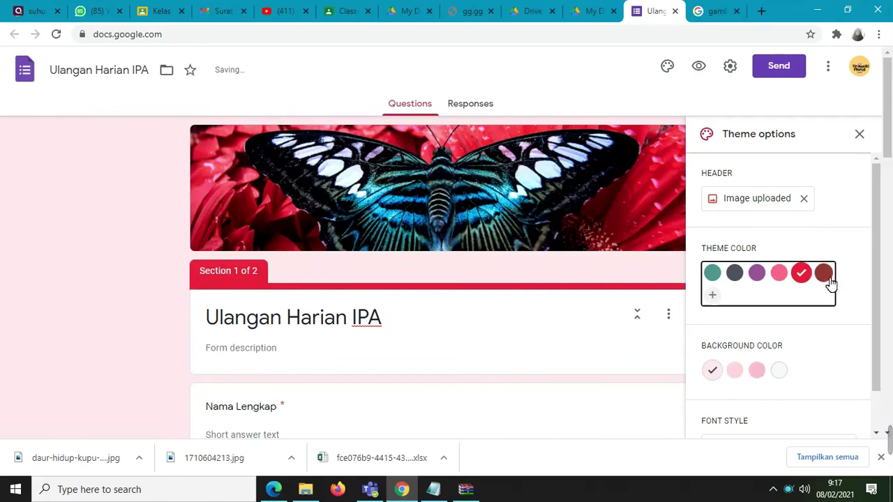
{"action": "left_click", "coordinate": [826, 279]}
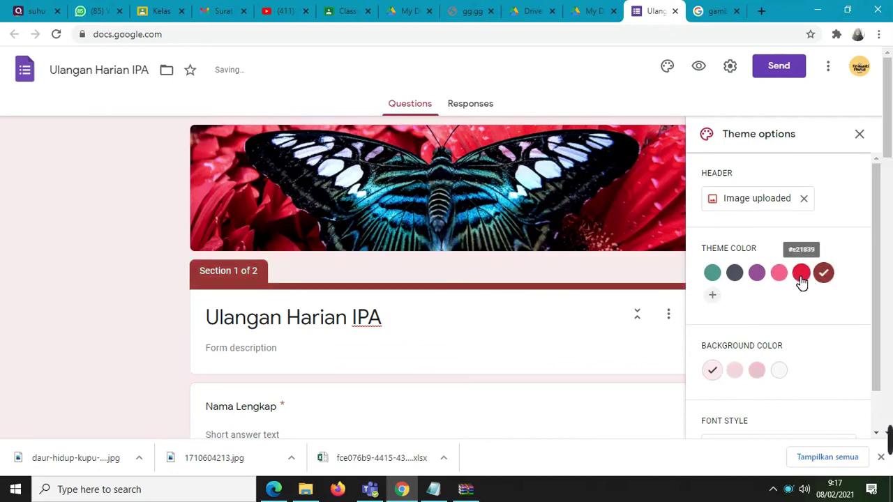
{"action": "left_click", "coordinate": [800, 282]}
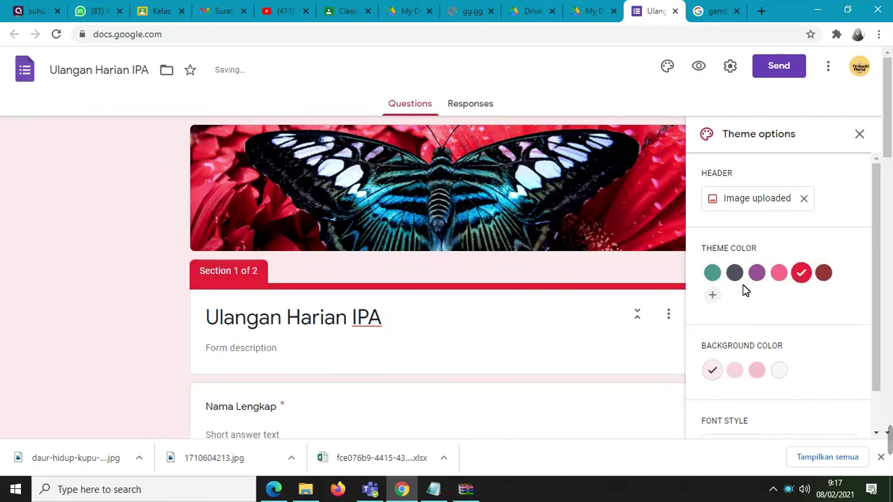
Set the form's font style to Playful and close the theme options.
{"action": "scroll", "coordinate": [787, 313], "scroll_direction": "down", "scroll_amount": 4}
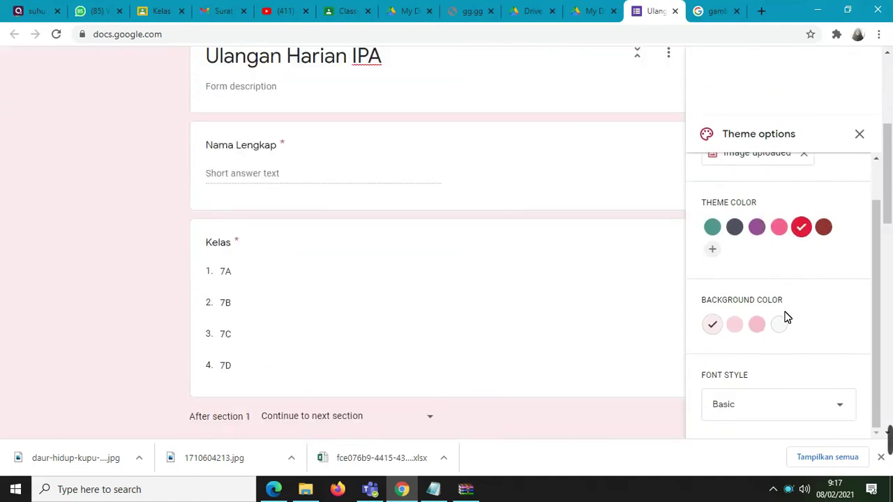
{"action": "scroll", "coordinate": [786, 318], "scroll_direction": "up", "scroll_amount": 1}
{"action": "scroll", "coordinate": [414, 236], "scroll_direction": "up", "scroll_amount": 4}
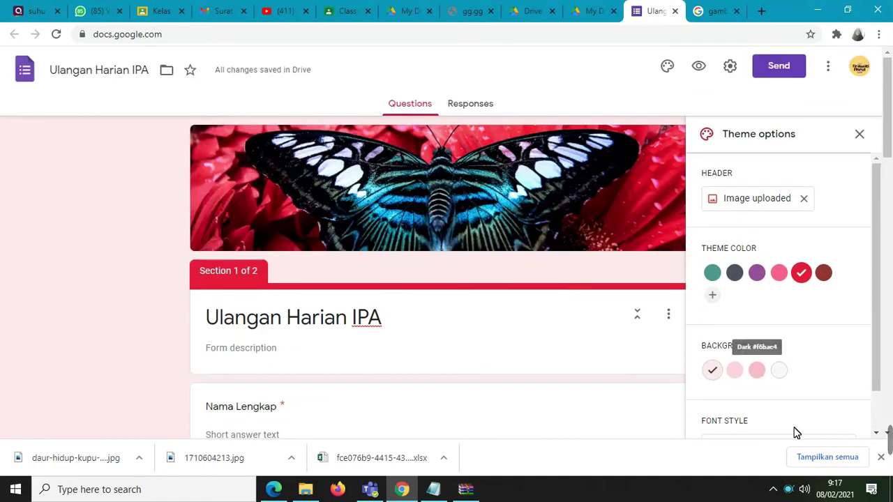
{"action": "scroll", "coordinate": [795, 433], "scroll_direction": "down", "scroll_amount": 1}
{"action": "left_click", "coordinate": [846, 413]}
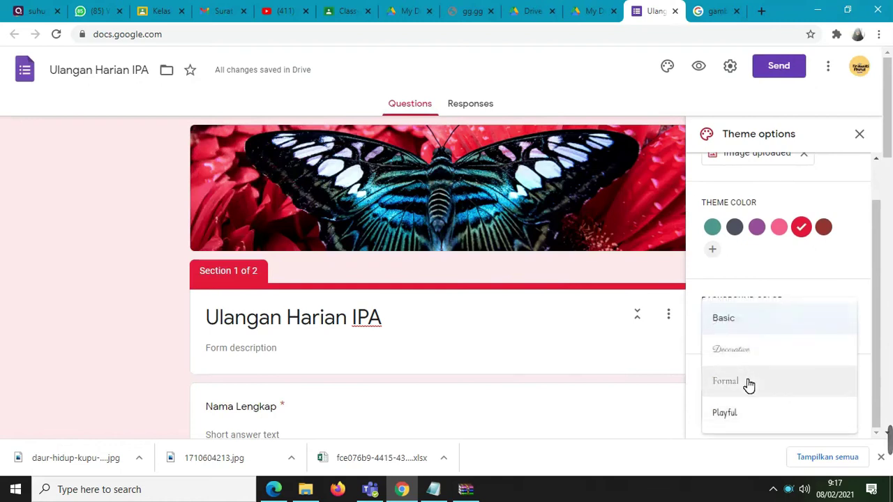
{"action": "left_click", "coordinate": [744, 414]}
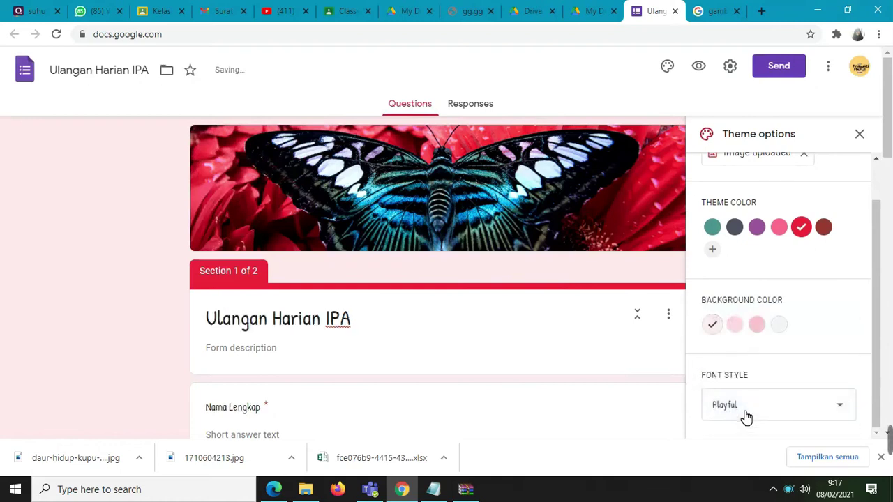
{"action": "left_click", "coordinate": [860, 134]}
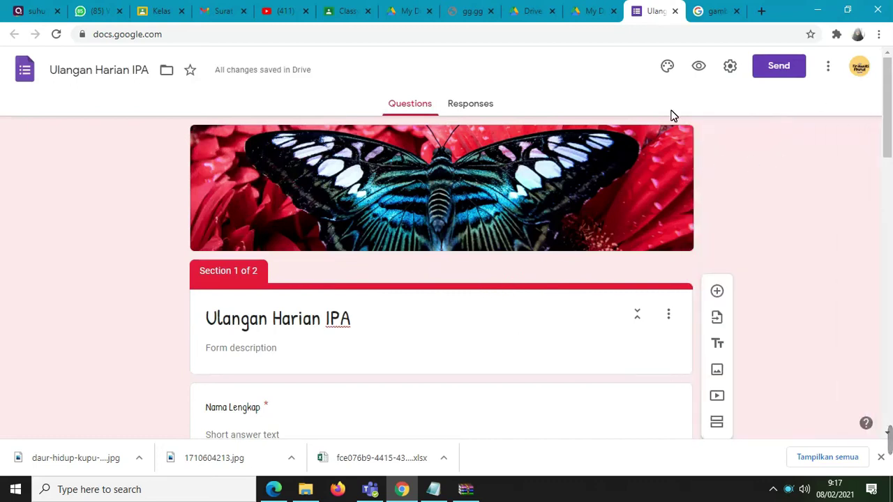
Preview the form, fill in "a" for Nama Lengkap, choose class 7A, and continue to the next section.
{"action": "left_click", "coordinate": [699, 67]}
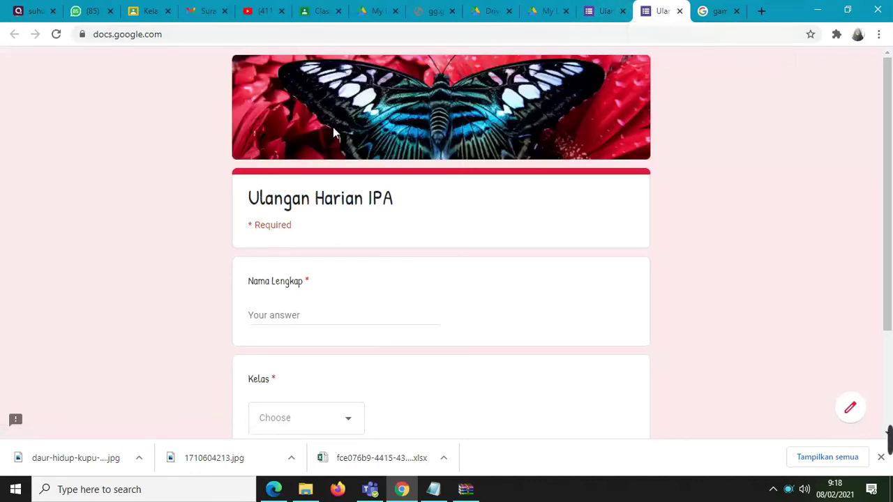
{"action": "scroll", "coordinate": [390, 232], "scroll_direction": "down", "scroll_amount": 2}
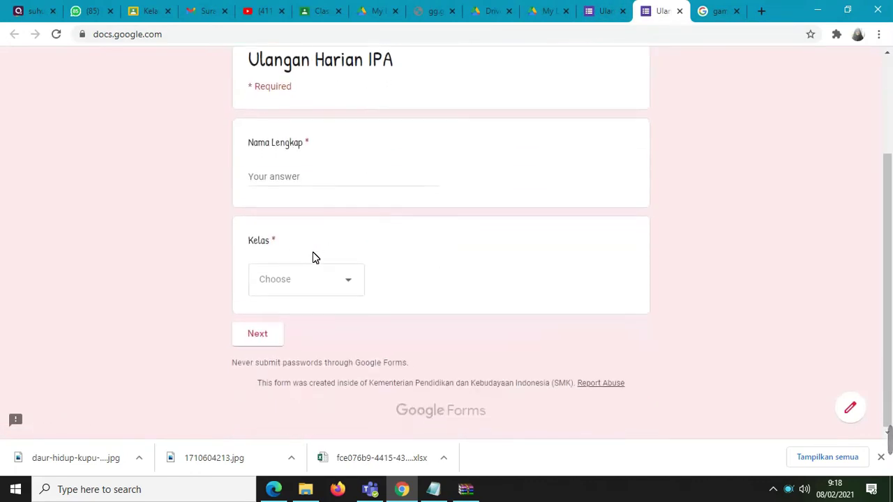
{"action": "scroll", "coordinate": [309, 127], "scroll_direction": "up", "scroll_amount": 1}
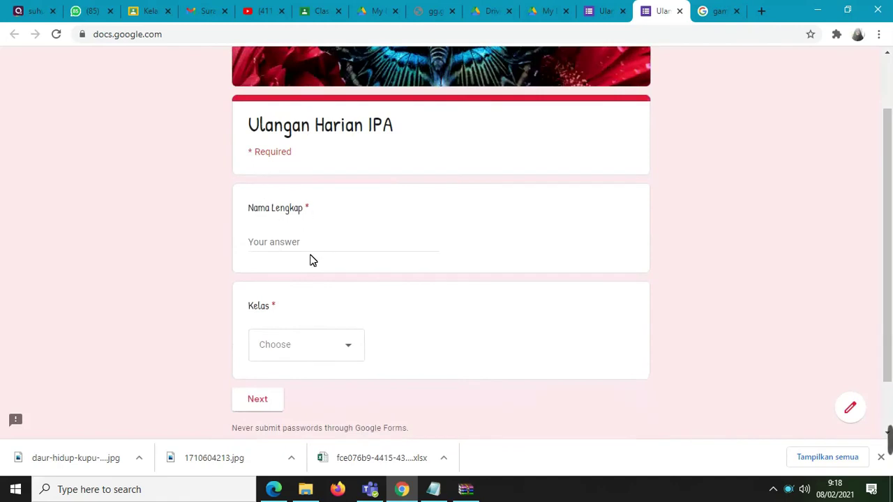
{"action": "left_click", "coordinate": [299, 249]}
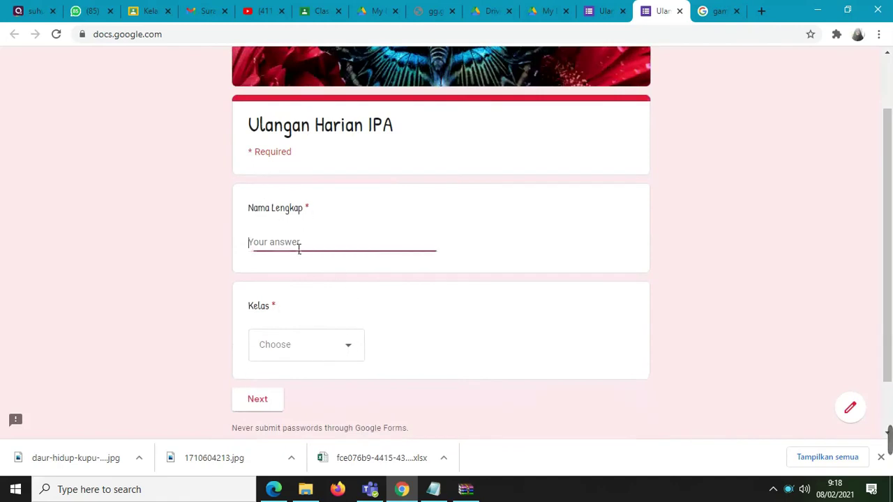
{"action": "type", "text": "a"}
{"action": "left_click", "coordinate": [355, 349]}
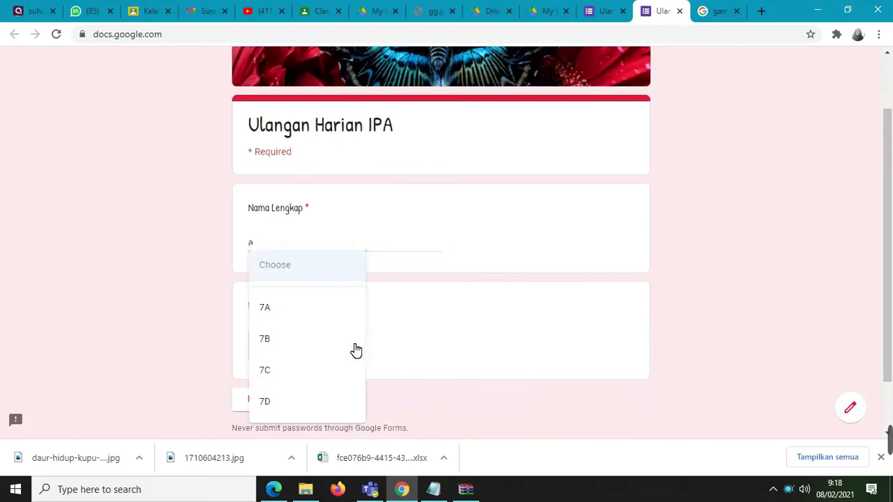
{"action": "left_click", "coordinate": [285, 309]}
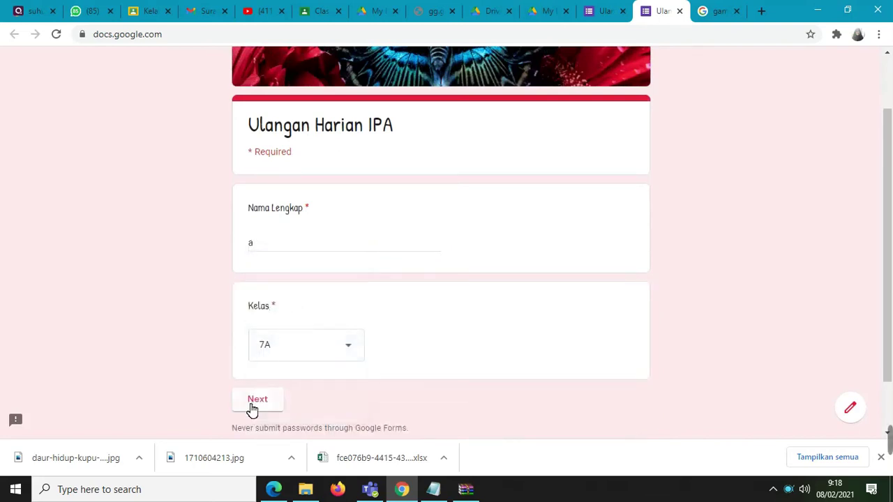
{"action": "left_click", "coordinate": [255, 401]}
Review the Soal section in the preview and select Option 1 for the "silahkan pilih gambar siklus hewan sempurna" question.
{"action": "scroll", "coordinate": [388, 339], "scroll_direction": "down", "scroll_amount": 3}
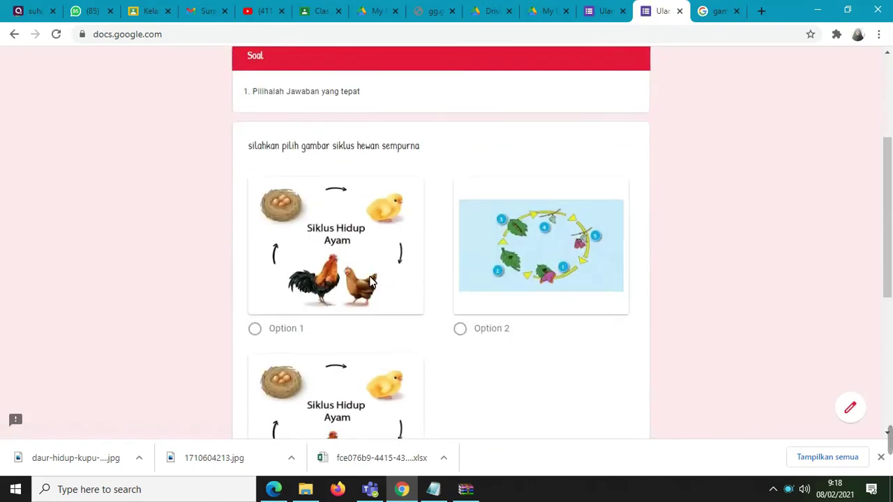
{"action": "scroll", "coordinate": [371, 281], "scroll_direction": "down", "scroll_amount": 2}
{"action": "scroll", "coordinate": [372, 129], "scroll_direction": "up", "scroll_amount": 3}
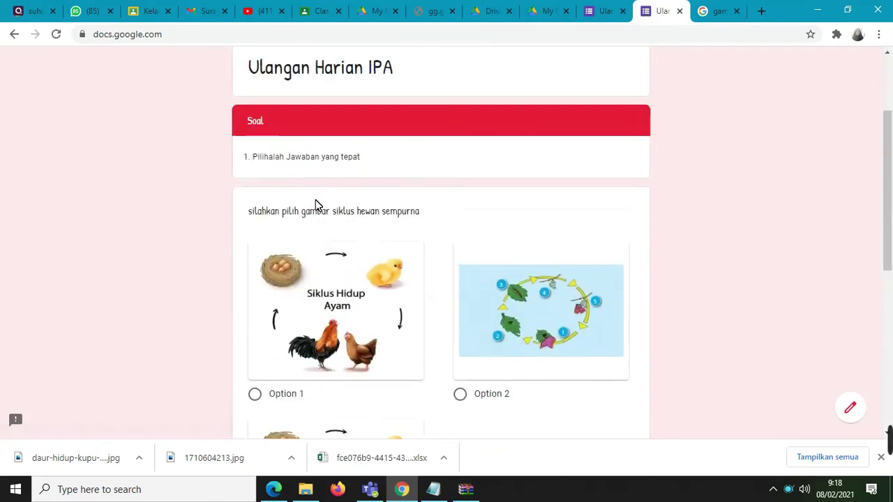
{"action": "scroll", "coordinate": [284, 128], "scroll_direction": "up", "scroll_amount": 2}
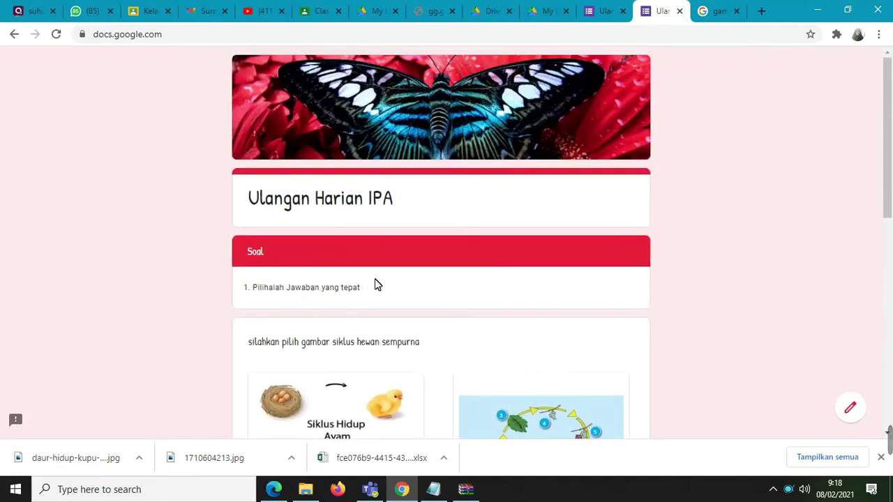
{"action": "scroll", "coordinate": [370, 289], "scroll_direction": "down", "scroll_amount": 3}
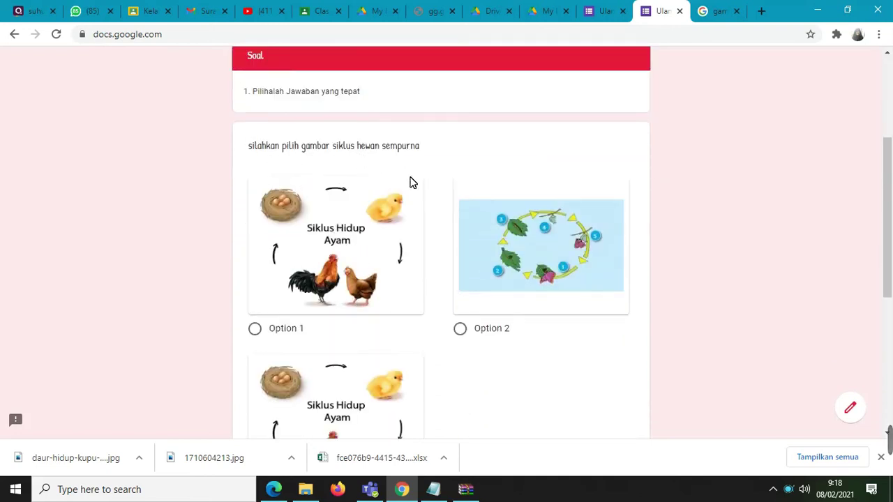
{"action": "left_click", "coordinate": [255, 328]}
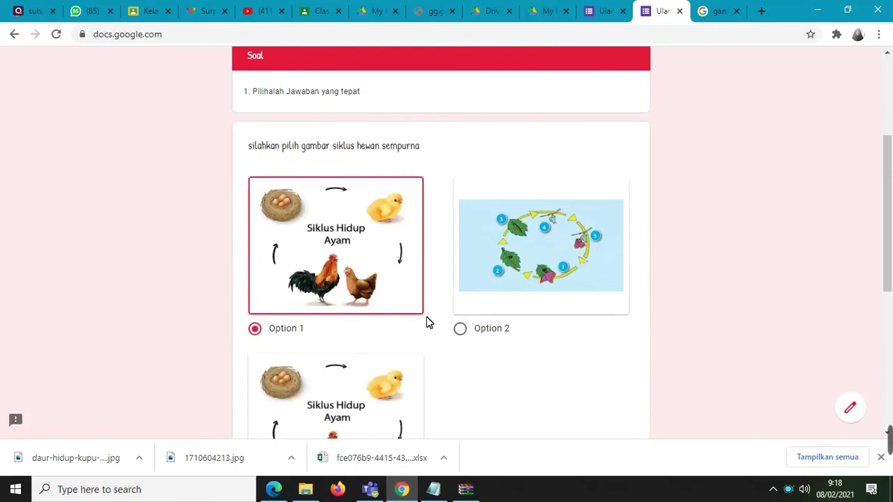
Enter a sample answer starting with "daur air" for the "jelaskan daur air?" question and close the preview without submitting.
{"action": "scroll", "coordinate": [427, 318], "scroll_direction": "down", "scroll_amount": 5}
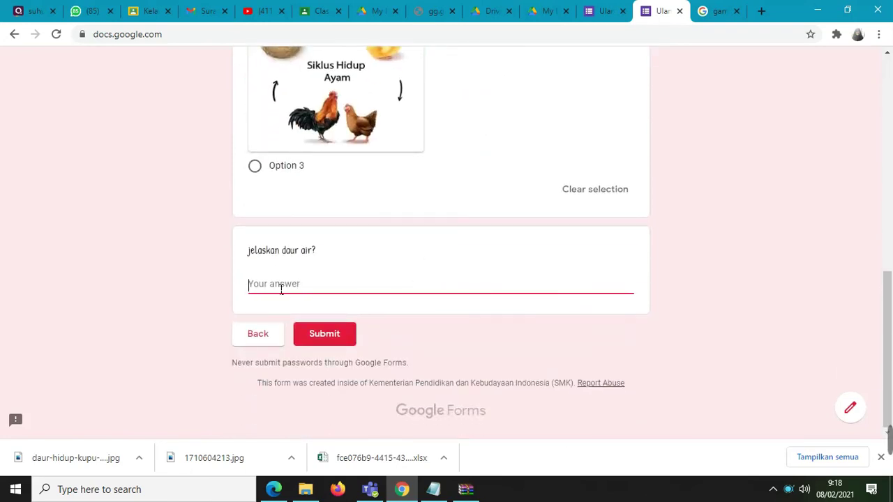
{"action": "type", "text": "d"}
{"action": "type", "text": "aur air yan"}
{"action": "left_click", "coordinate": [679, 11]}
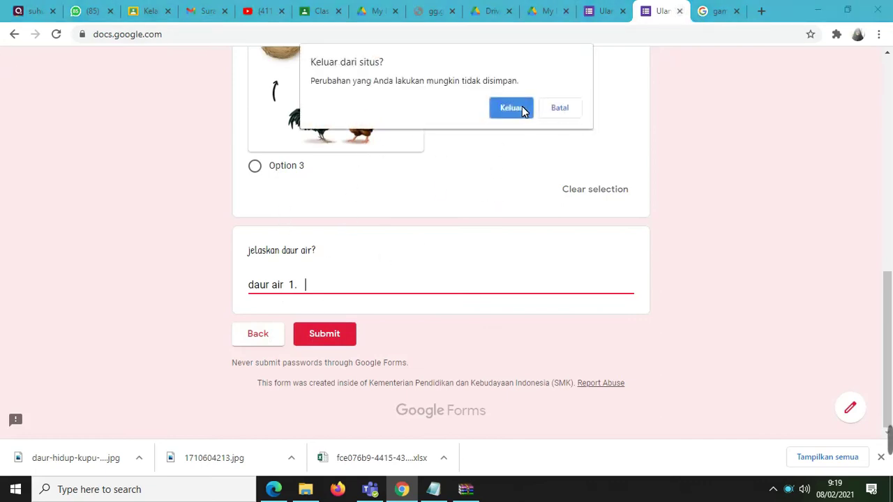
{"action": "left_click", "coordinate": [523, 110]}
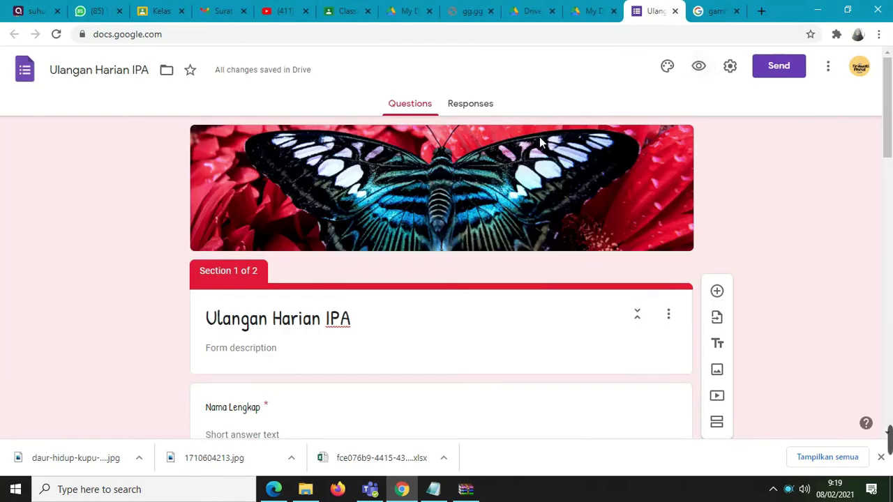
Turn on "Make this a quiz" in the form's settings and review the grade release and respondent visibility options.
{"action": "left_click", "coordinate": [731, 67]}
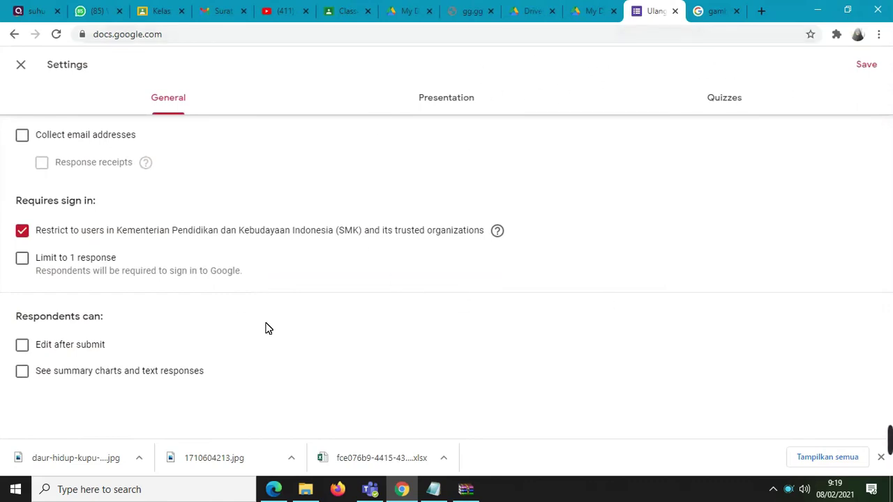
{"action": "left_click", "coordinate": [735, 102]}
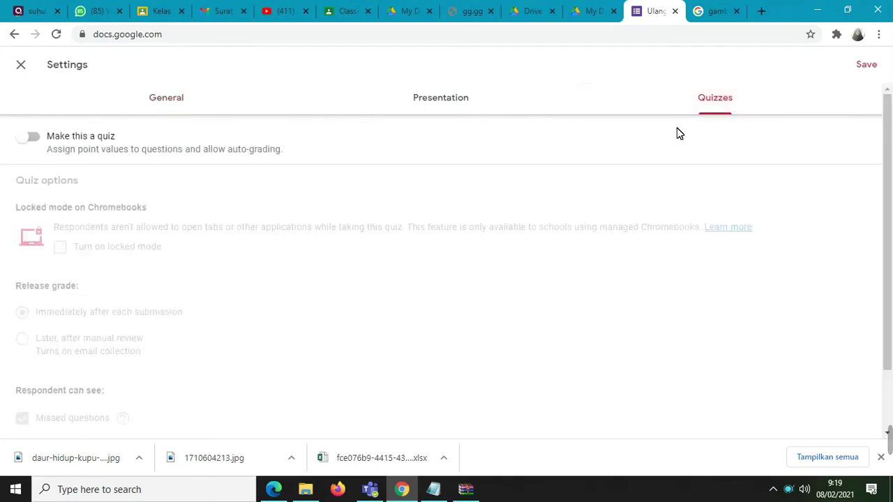
{"action": "left_click", "coordinate": [32, 138]}
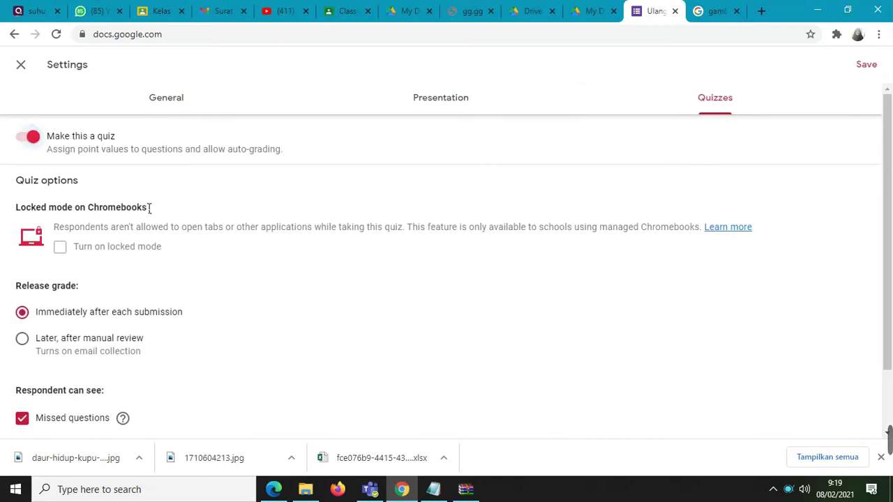
{"action": "scroll", "coordinate": [140, 305], "scroll_direction": "down", "scroll_amount": 1}
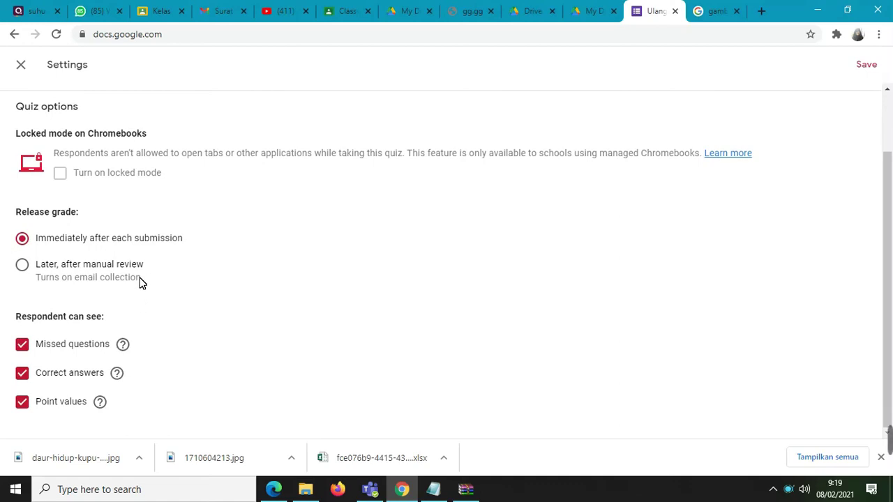
{"action": "scroll", "coordinate": [88, 179], "scroll_direction": "up", "scroll_amount": 1}
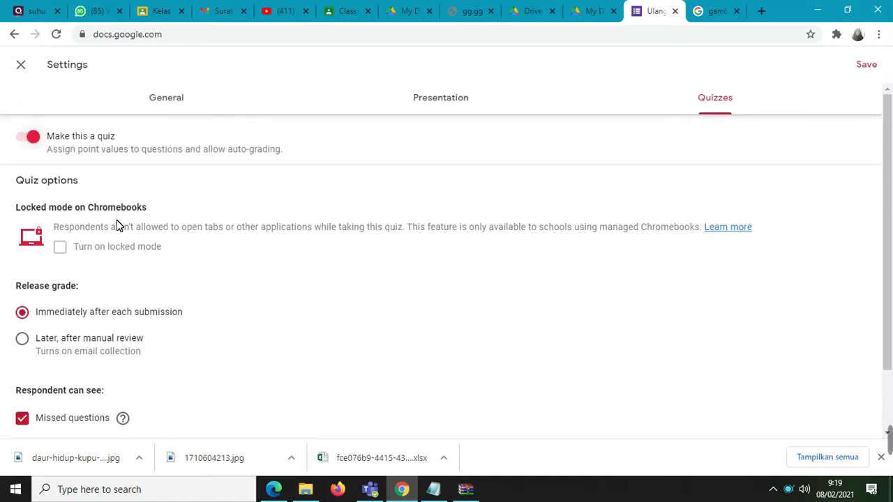
{"action": "scroll", "coordinate": [66, 300], "scroll_direction": "down", "scroll_amount": 1}
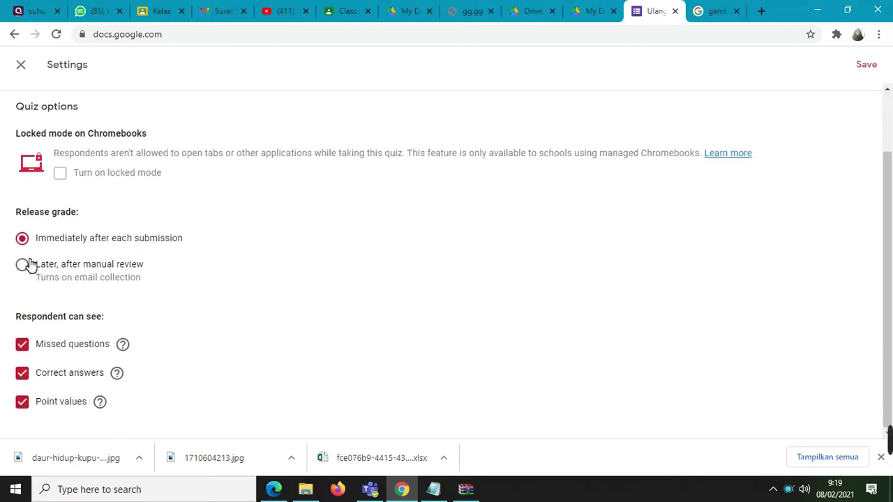
Disable the Missed questions, Correct answers and Point values options for respondents, and re-enable all three.
{"action": "left_click", "coordinate": [24, 353]}
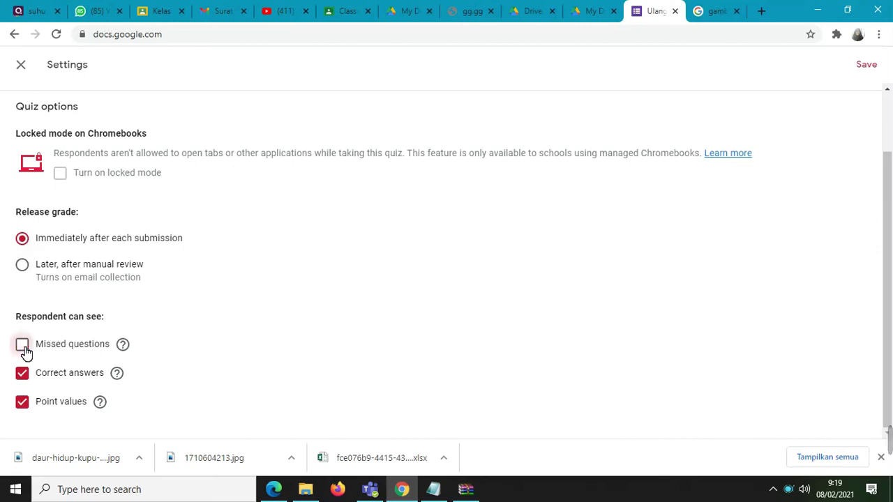
{"action": "left_click", "coordinate": [24, 375]}
{"action": "left_click", "coordinate": [23, 403]}
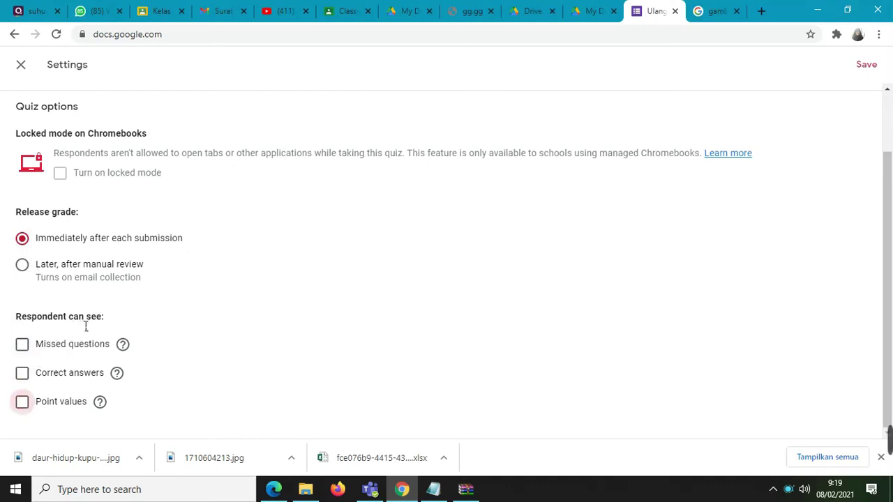
{"action": "left_click", "coordinate": [27, 349]}
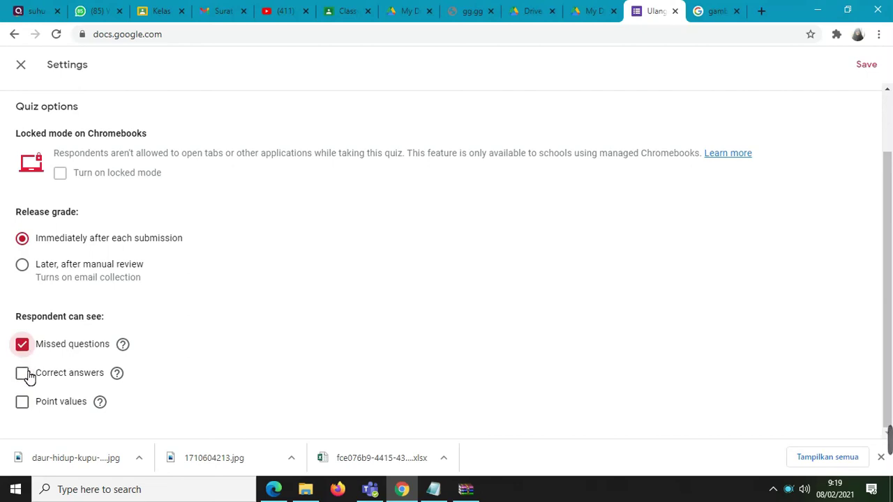
{"action": "left_click", "coordinate": [28, 377]}
{"action": "left_click", "coordinate": [24, 409]}
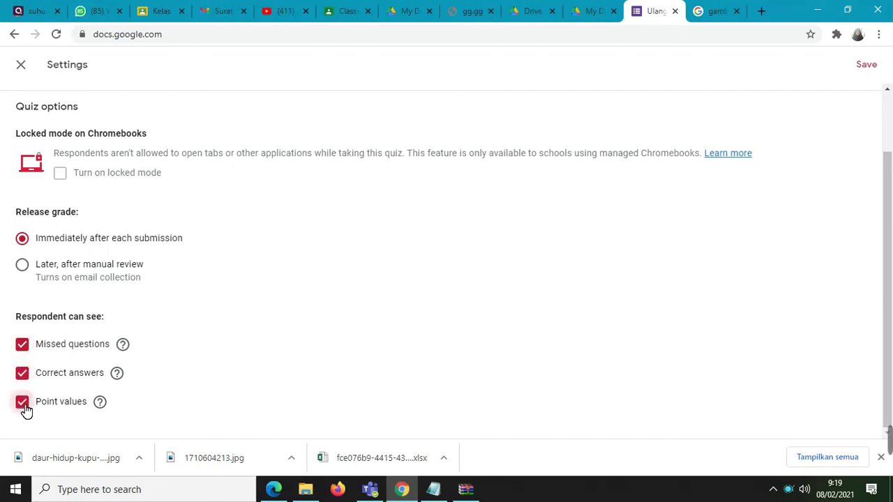
Hide the missed questions, correct answers and point values from respondents.
{"action": "left_click", "coordinate": [24, 407]}
{"action": "left_click", "coordinate": [24, 376]}
{"action": "left_click", "coordinate": [23, 356]}
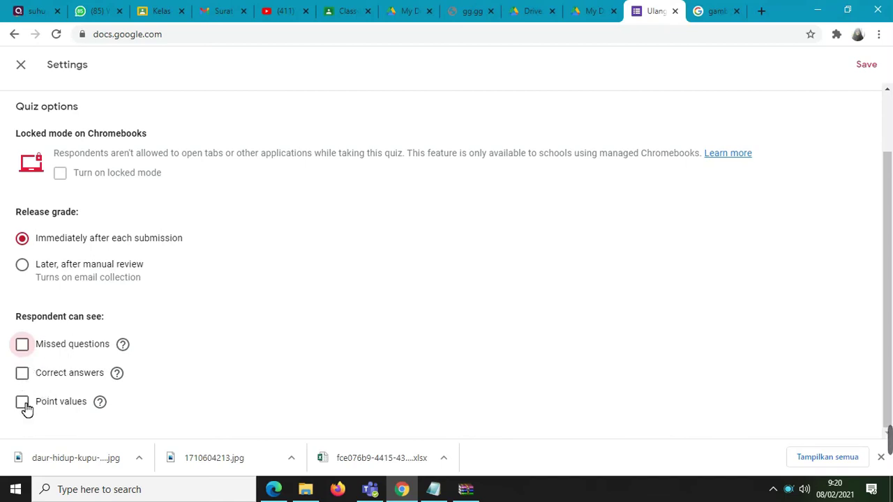
{"action": "scroll", "coordinate": [417, 162], "scroll_direction": "up", "scroll_amount": 1}
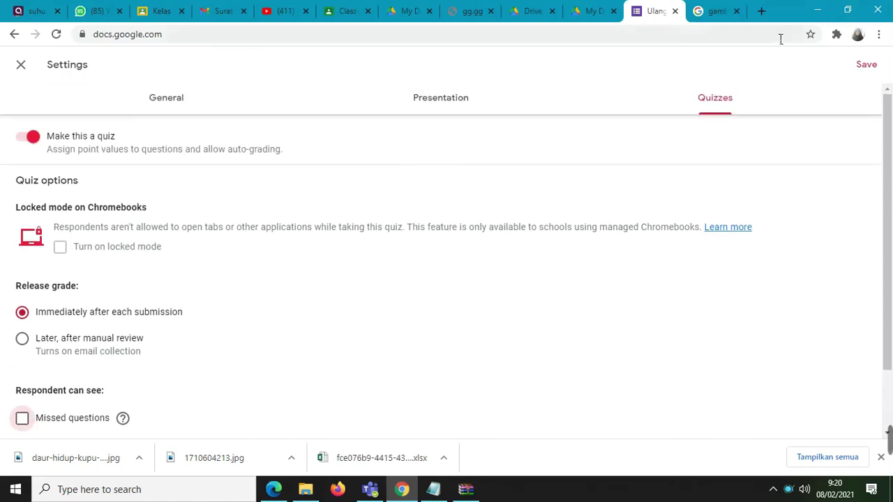
Check the presentation settings, try the "Limit to 1 response" option in the general settings, and save the form settings.
{"action": "left_click", "coordinate": [438, 104]}
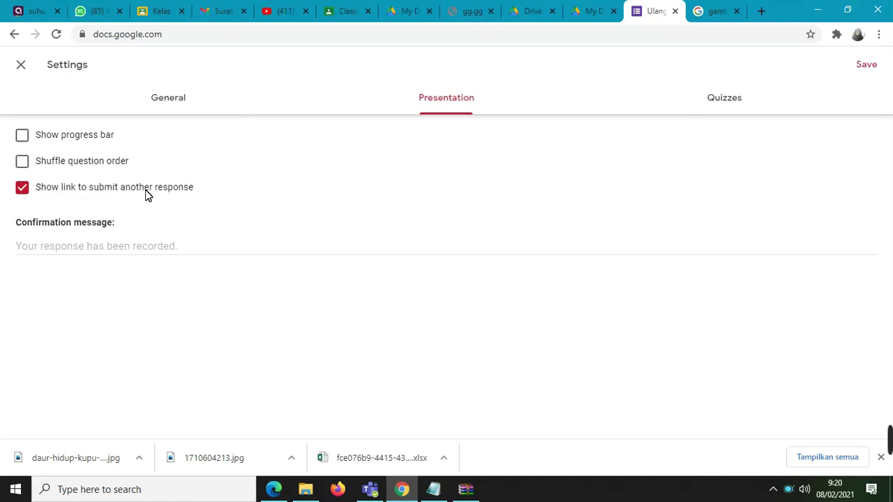
{"action": "left_click", "coordinate": [170, 98]}
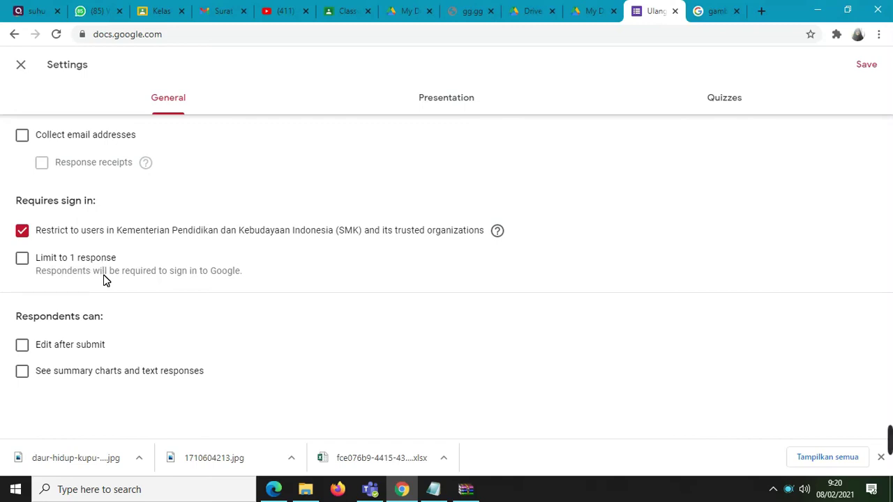
{"action": "left_click", "coordinate": [23, 258]}
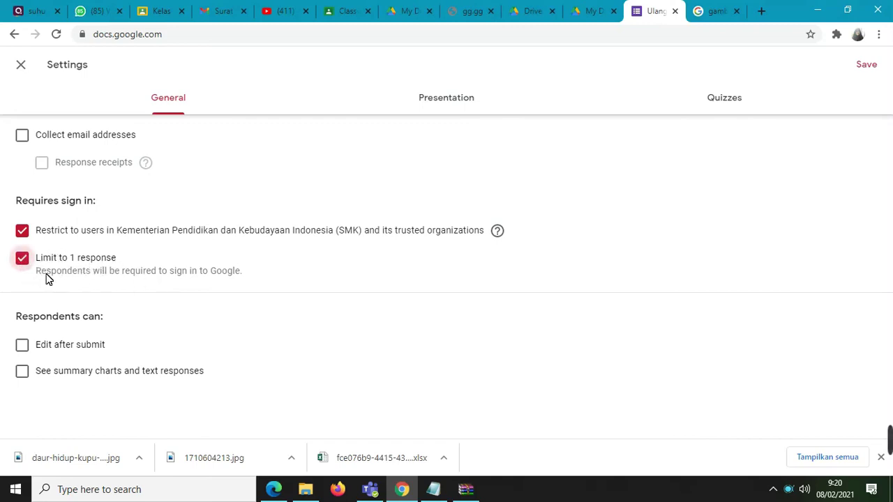
{"action": "left_click", "coordinate": [25, 268]}
{"action": "left_click", "coordinate": [870, 68]}
Make the "silahkan pilih gambar siklus hewan sempurna" question required and set its value to 10 points in the answer key.
{"action": "scroll", "coordinate": [501, 203], "scroll_direction": "down", "scroll_amount": 2}
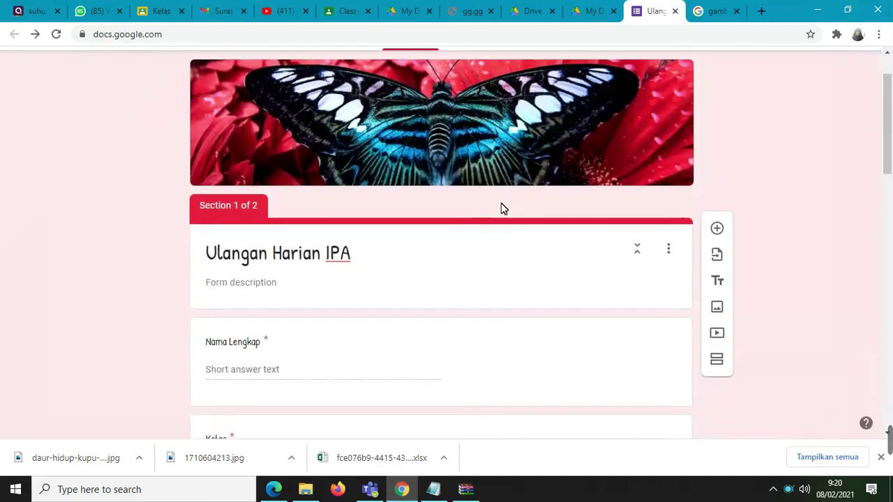
{"action": "scroll", "coordinate": [634, 126], "scroll_direction": "up", "scroll_amount": 2}
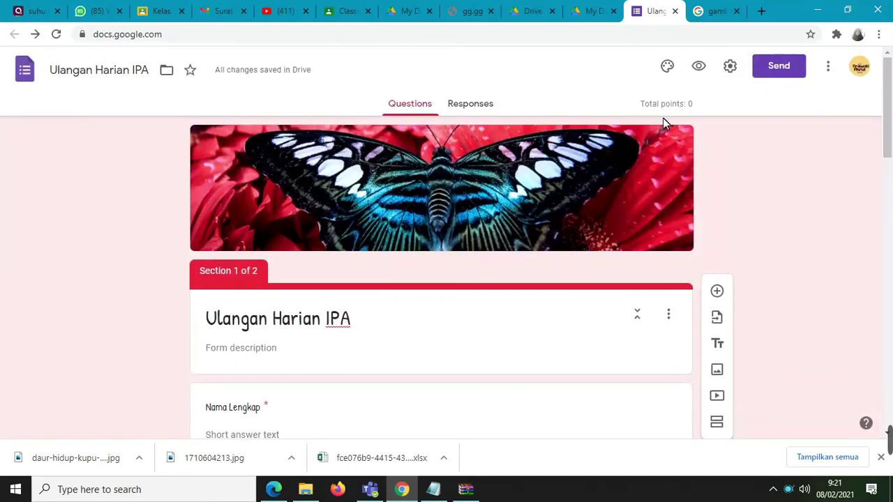
{"action": "scroll", "coordinate": [338, 340], "scroll_direction": "down", "scroll_amount": 8}
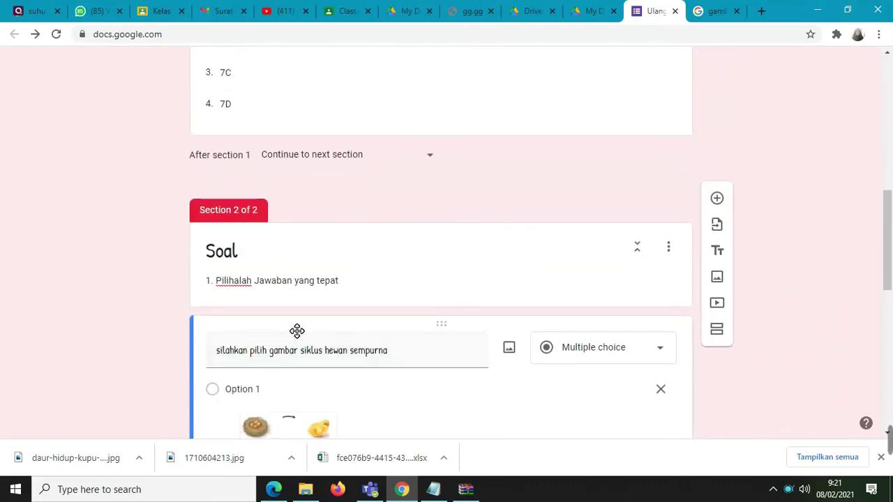
{"action": "scroll", "coordinate": [351, 276], "scroll_direction": "down", "scroll_amount": 3}
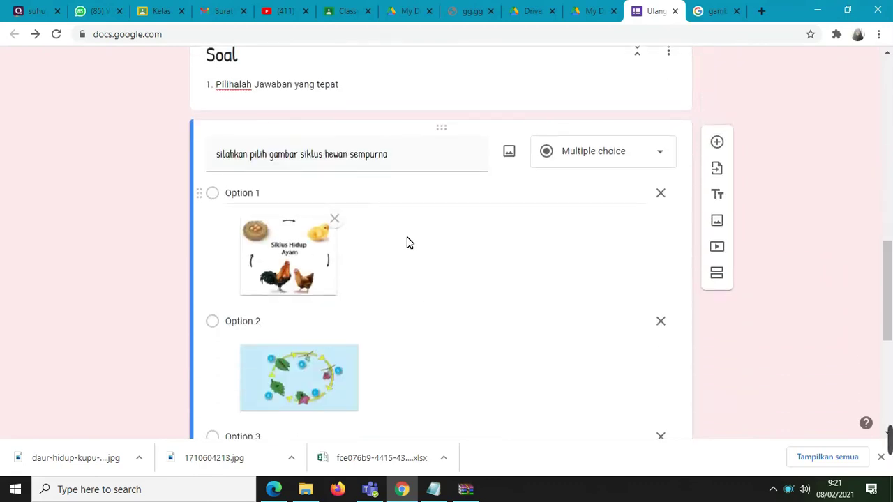
{"action": "scroll", "coordinate": [495, 279], "scroll_direction": "down", "scroll_amount": 4}
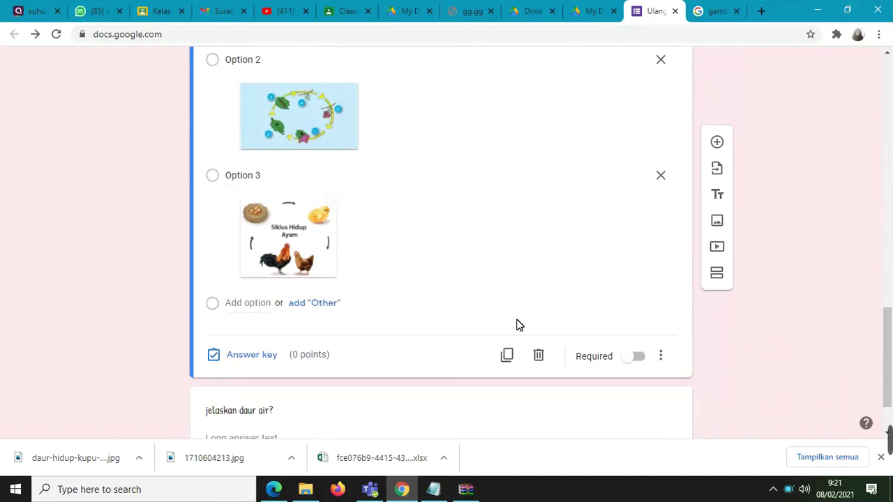
{"action": "left_click", "coordinate": [642, 357]}
{"action": "left_click", "coordinate": [253, 355]}
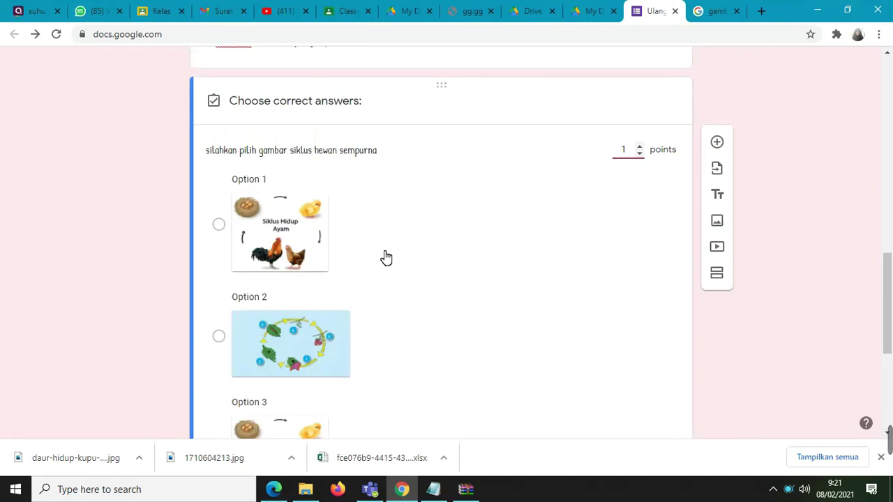
Set the "jelaskan daur air?" question to 10 points in its answer key and look at the answer feedback form without adding any.
{"action": "scroll", "coordinate": [328, 335], "scroll_direction": "down", "scroll_amount": 4}
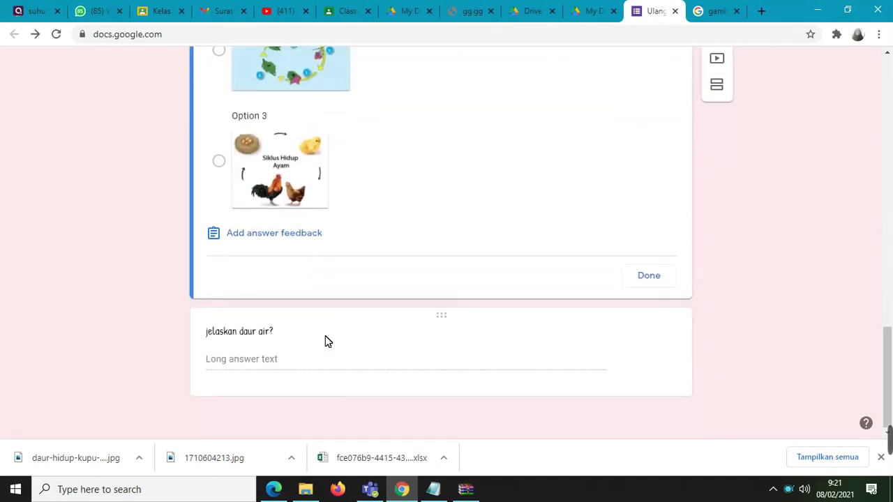
{"action": "left_click", "coordinate": [342, 386]}
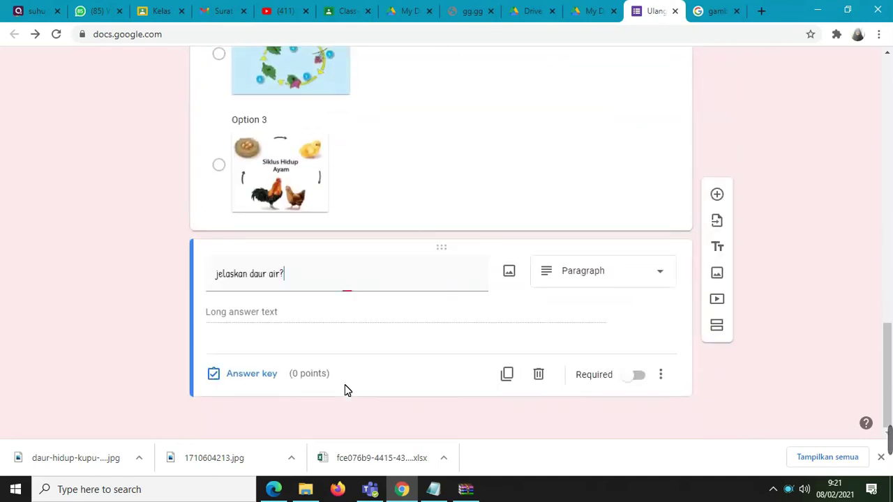
{"action": "left_click", "coordinate": [266, 379]}
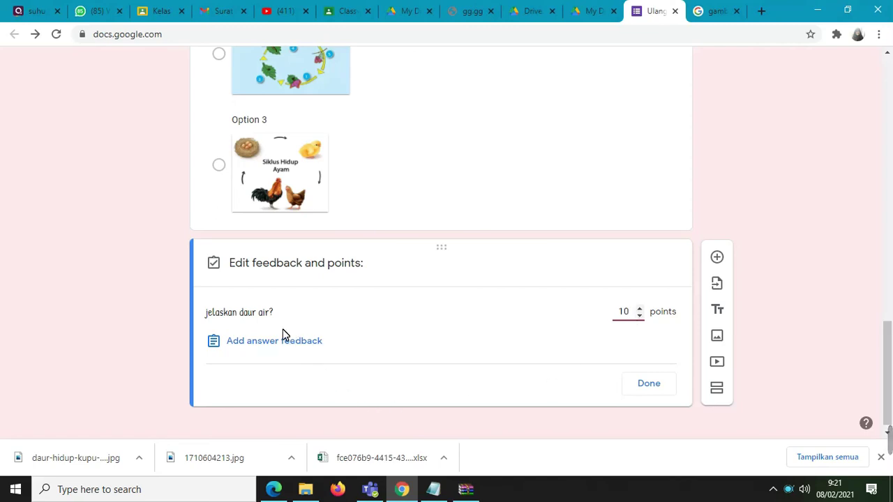
{"action": "left_click", "coordinate": [292, 349]}
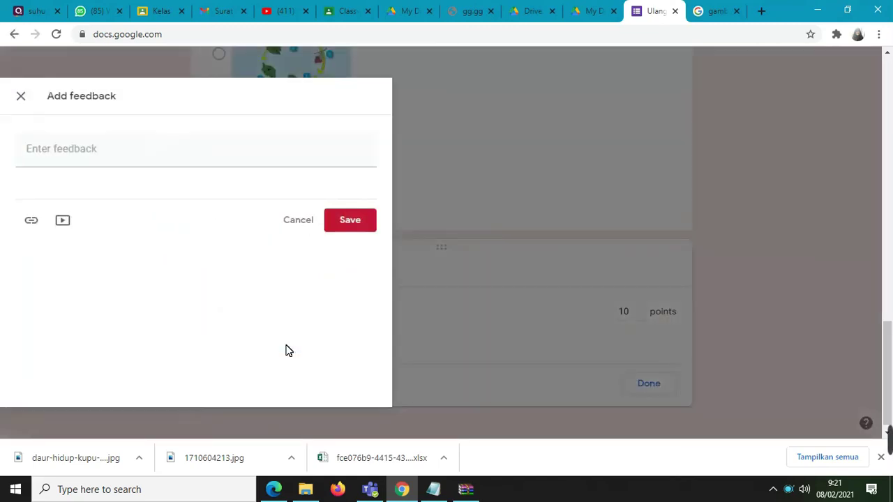
{"action": "left_click", "coordinate": [21, 98]}
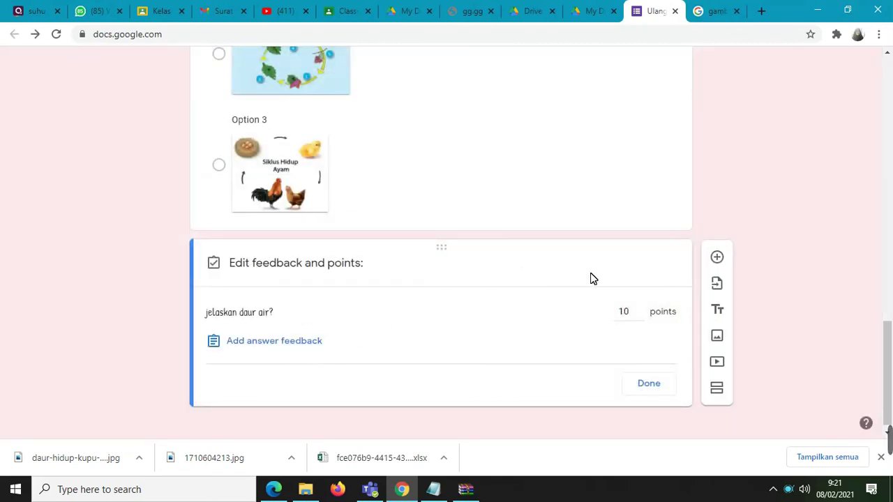
Review the questions and points in the form, and copy the form's full link from the send options.
{"action": "scroll", "coordinate": [621, 291], "scroll_direction": "up", "scroll_amount": 1}
{"action": "scroll", "coordinate": [625, 293], "scroll_direction": "up", "scroll_amount": 12}
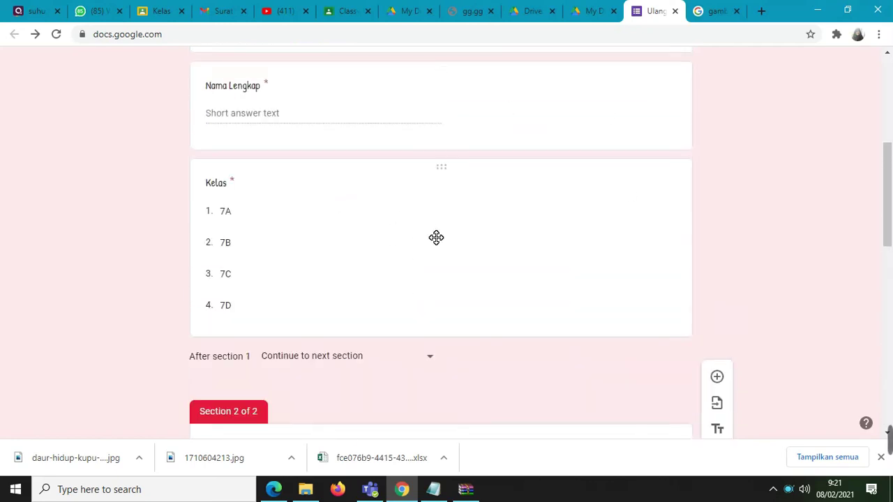
{"action": "scroll", "coordinate": [475, 229], "scroll_direction": "up", "scroll_amount": 2}
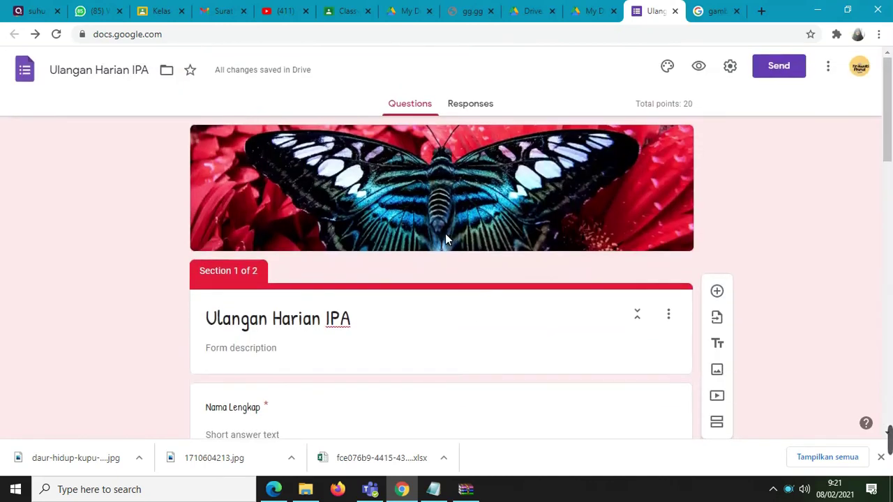
{"action": "scroll", "coordinate": [554, 202], "scroll_direction": "down", "scroll_amount": 8}
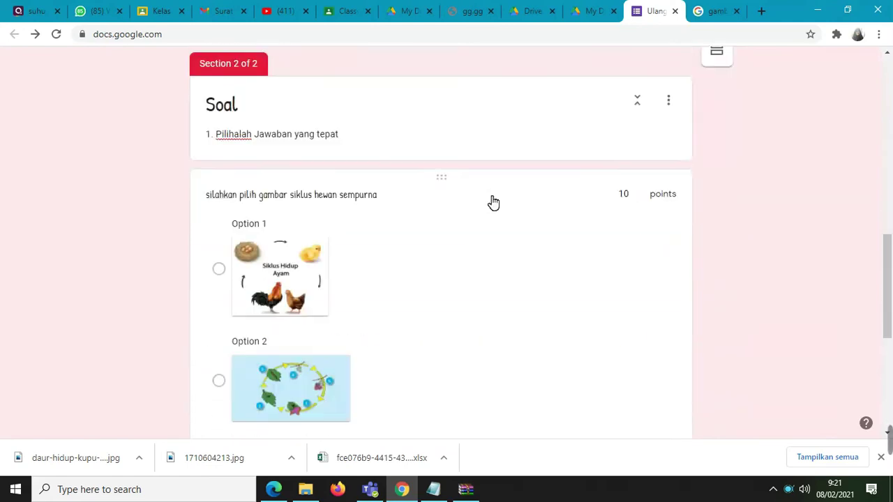
{"action": "scroll", "coordinate": [492, 202], "scroll_direction": "down", "scroll_amount": 5}
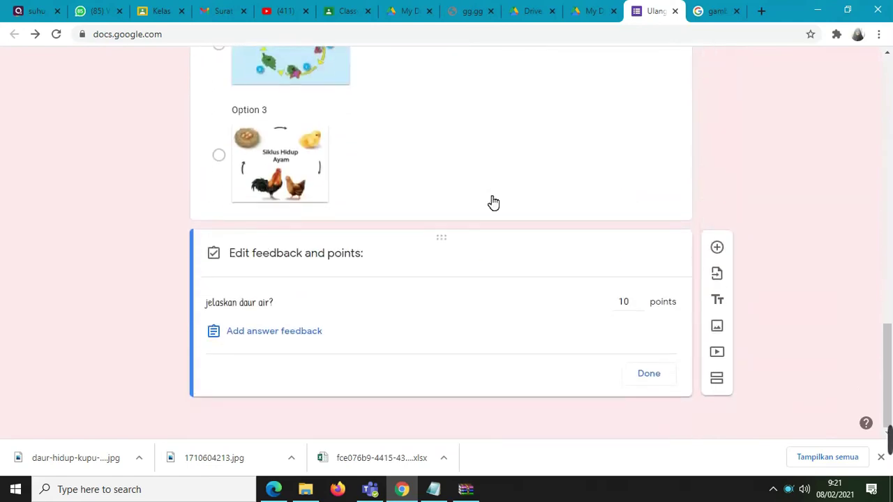
{"action": "scroll", "coordinate": [492, 202], "scroll_direction": "up", "scroll_amount": 12}
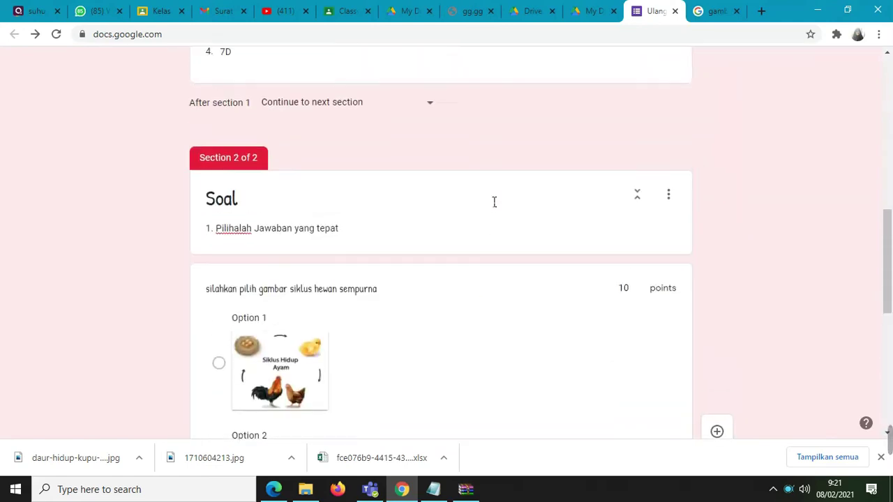
{"action": "left_click", "coordinate": [778, 68]}
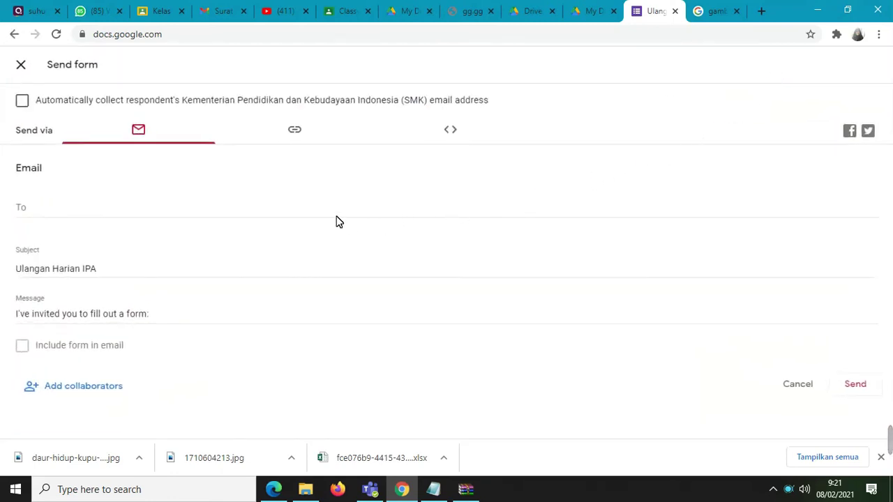
{"action": "left_click", "coordinate": [299, 134]}
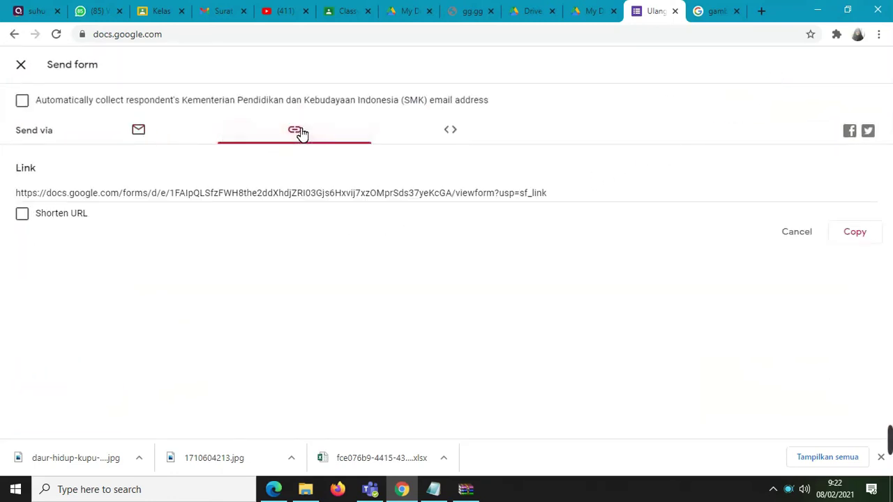
{"action": "left_click", "coordinate": [853, 234]}
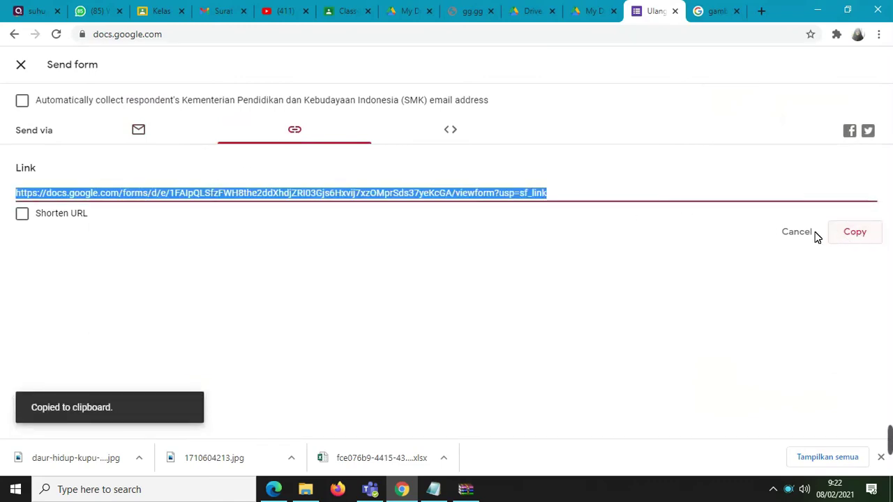
Switch to WhatsApp Web, find the contact's chat and send the copied form link as a message.
{"action": "left_click", "coordinate": [98, 12]}
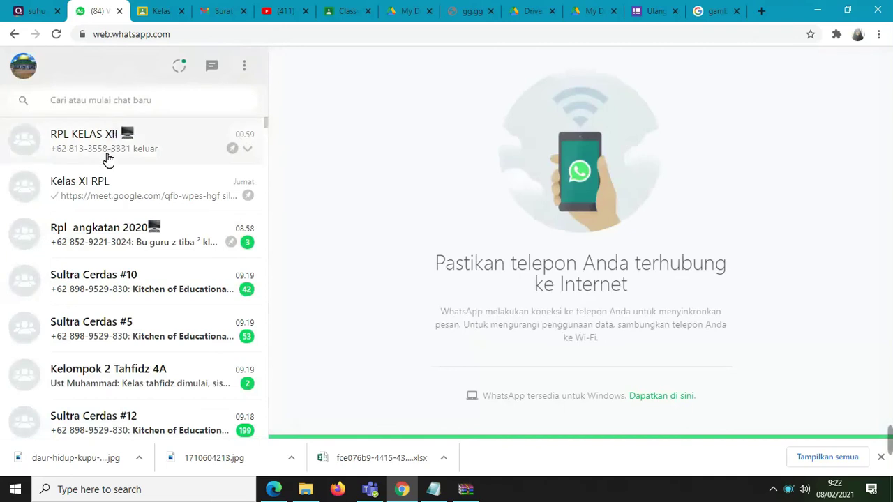
{"action": "left_click", "coordinate": [104, 108]}
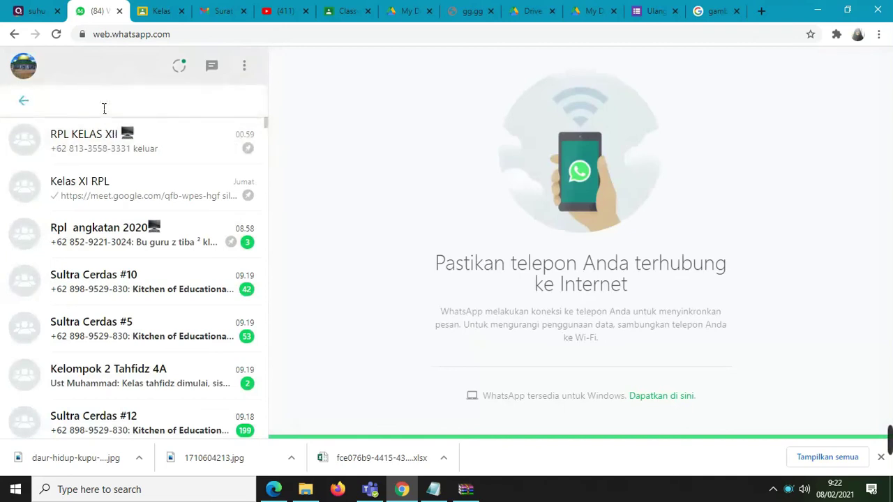
{"action": "type", "text": "papi"}
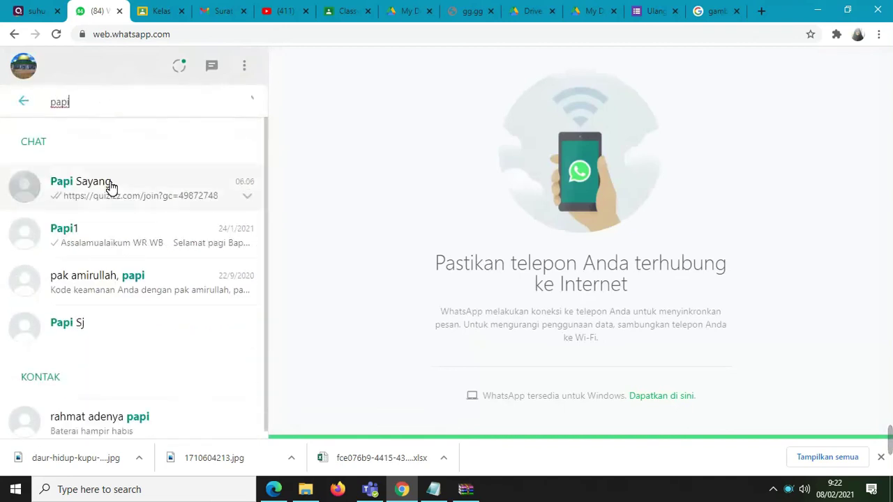
{"action": "left_click", "coordinate": [110, 187]}
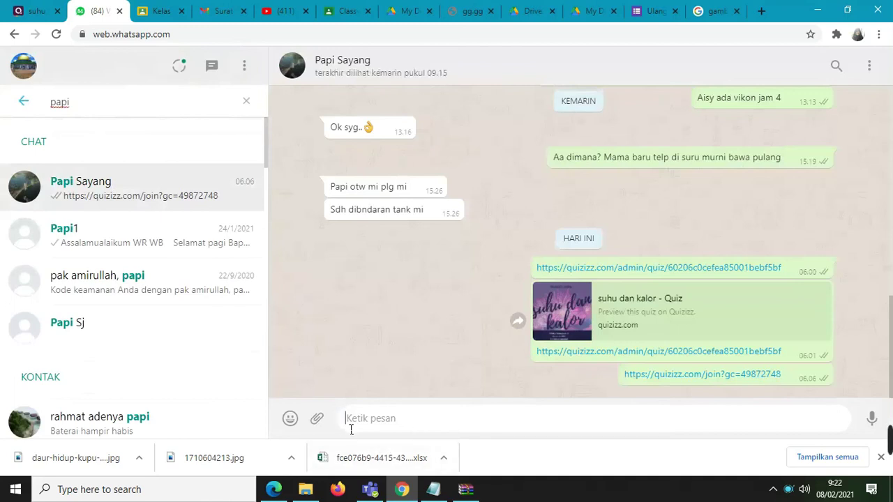
{"action": "key", "text": "ctrl+v"}
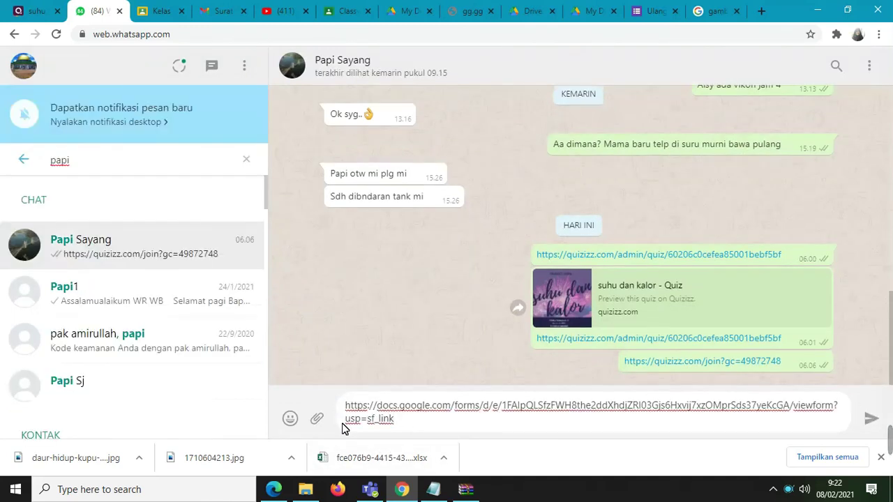
{"action": "key", "text": "Return"}
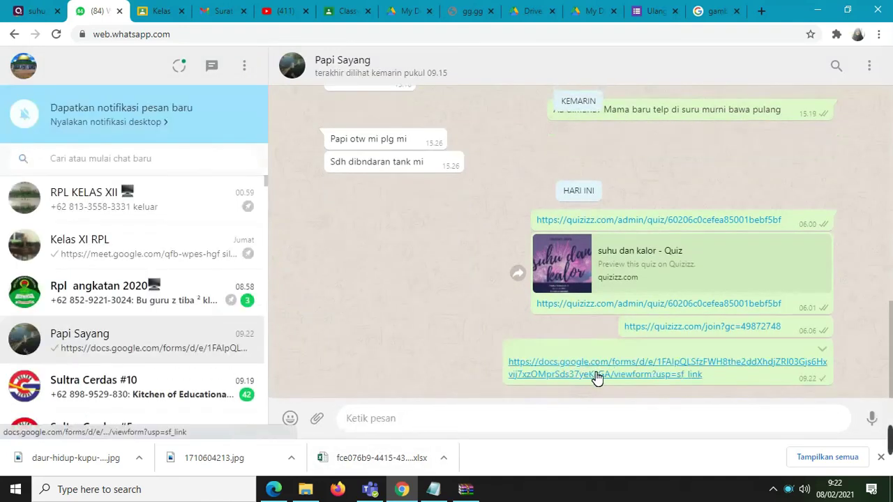
Open the sent form link in a new tab and go to it.
{"action": "right_click", "coordinate": [597, 378]}
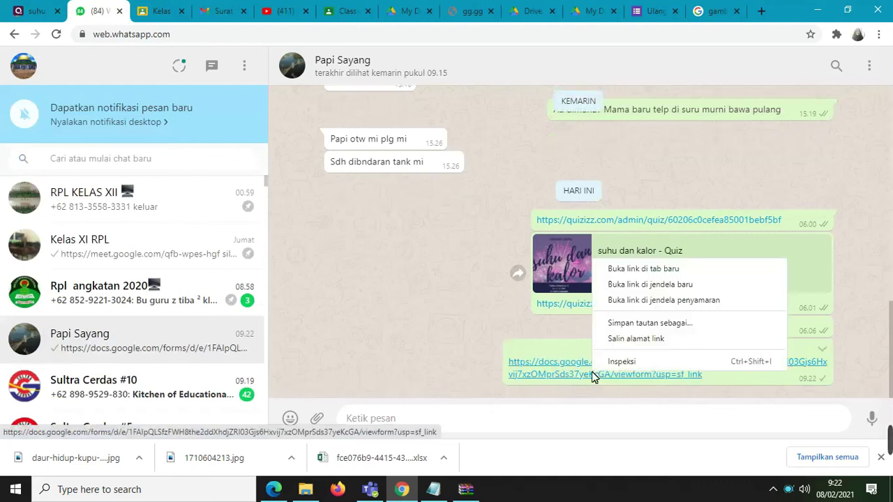
{"action": "left_click", "coordinate": [672, 274]}
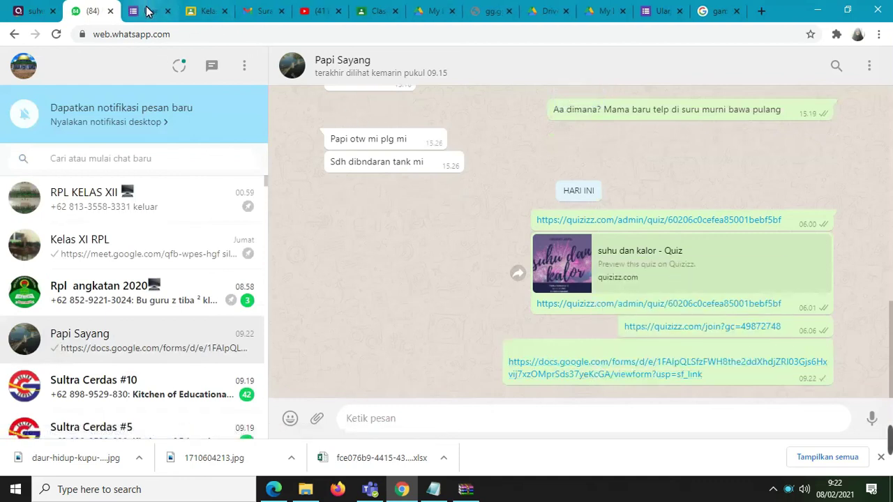
{"action": "left_click", "coordinate": [148, 11]}
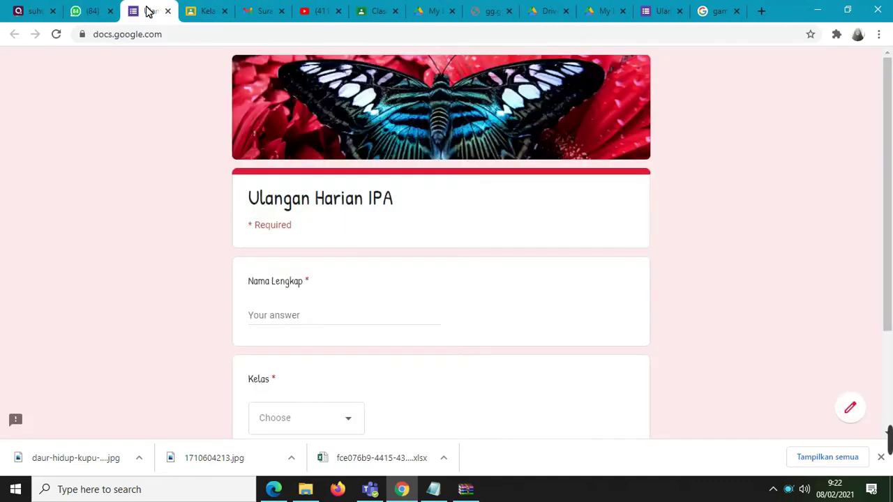
Fill in the respondent's name under "Nama Lengkap", choose 7A as "Kelas" and continue to the next section.
{"action": "left_click", "coordinate": [272, 320]}
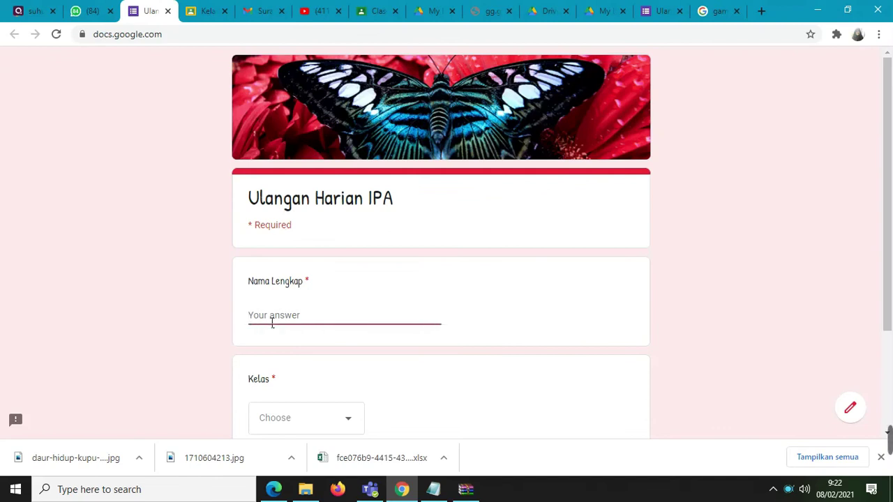
{"action": "type", "text": "aco"}
{"action": "left_click", "coordinate": [339, 409]}
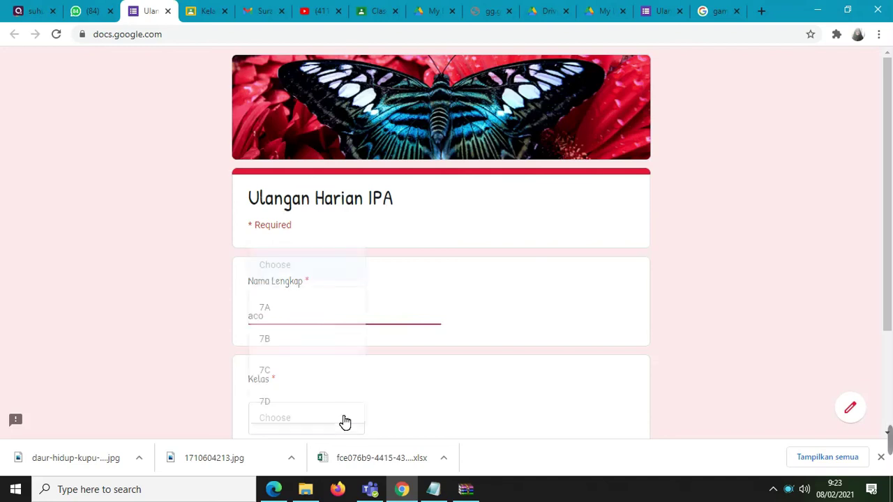
{"action": "left_click", "coordinate": [311, 318]}
{"action": "scroll", "coordinate": [372, 365], "scroll_direction": "down", "scroll_amount": 2}
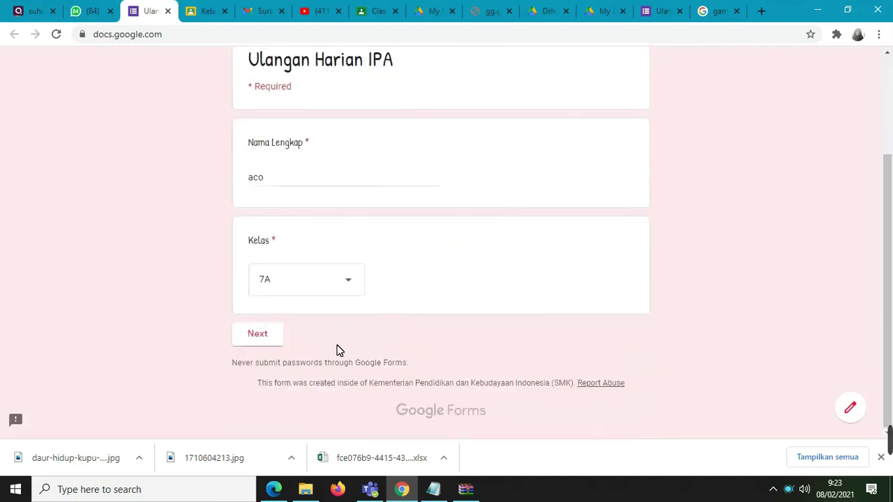
{"action": "left_click", "coordinate": [264, 333]}
Answer the "silahkan pilih gambar siklus hewan sempurna" question with Option 1.
{"action": "scroll", "coordinate": [312, 321], "scroll_direction": "down", "scroll_amount": 3}
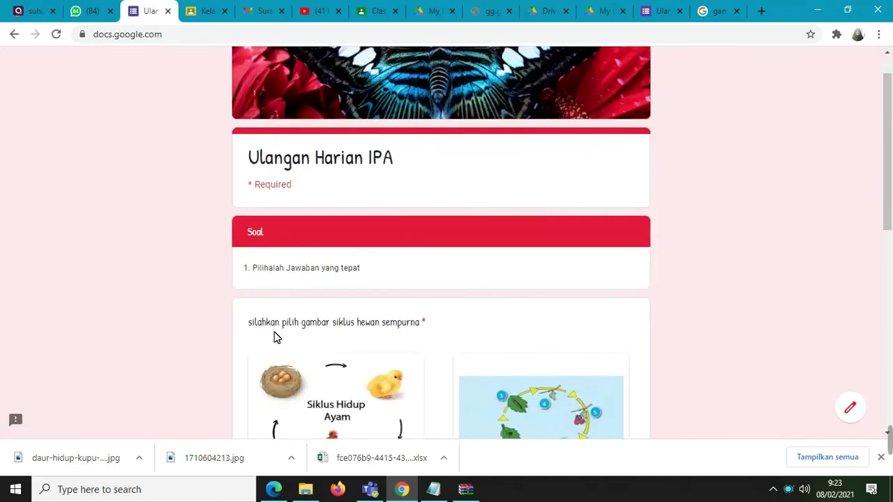
{"action": "left_click", "coordinate": [269, 354]}
{"action": "scroll", "coordinate": [394, 374], "scroll_direction": "down", "scroll_amount": 4}
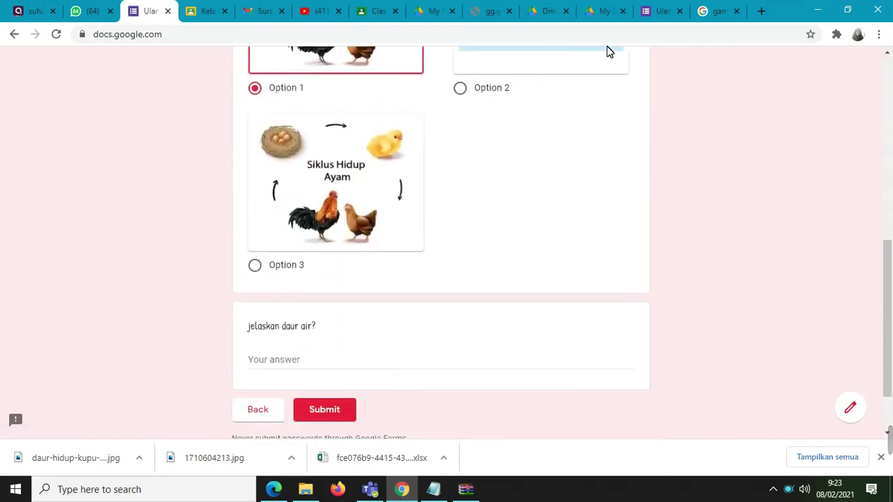
Return to the form editor, set Option 3 as the only correct answer of the "silahkan pilih gambar siklus hewan sempurna" question and finish its answer key.
{"action": "left_click", "coordinate": [659, 11]}
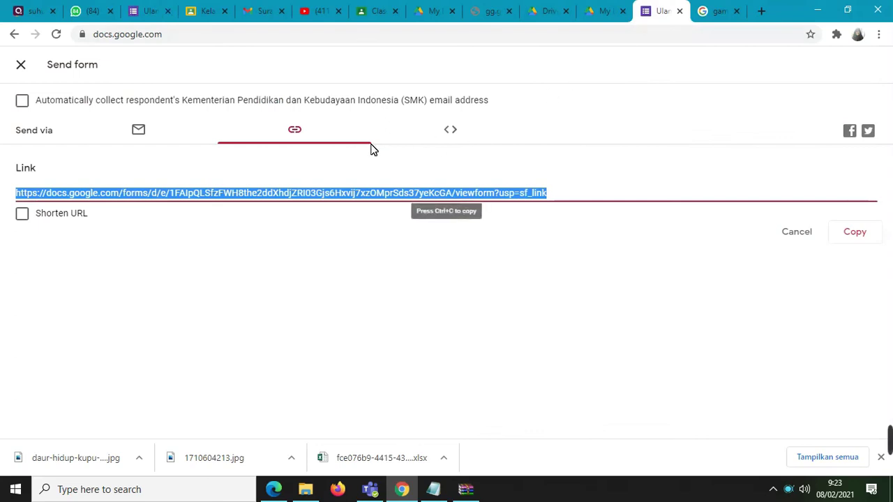
{"action": "left_click", "coordinate": [21, 64]}
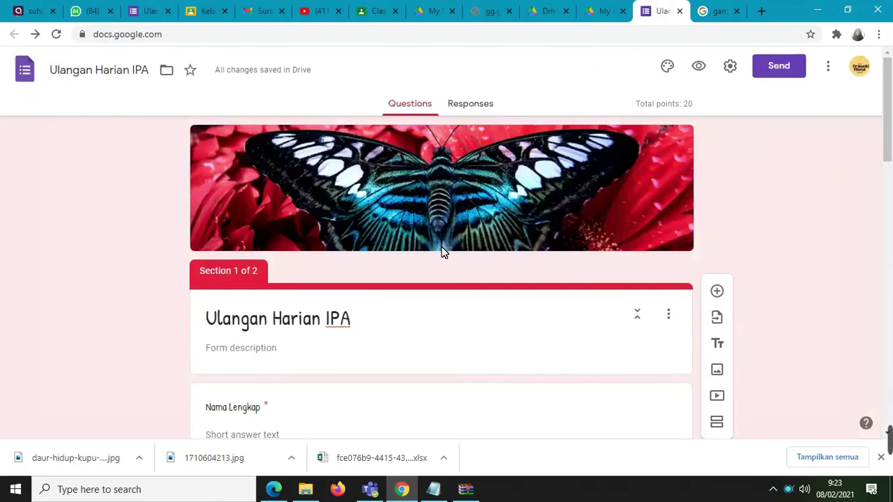
{"action": "scroll", "coordinate": [482, 218], "scroll_direction": "down", "scroll_amount": 10}
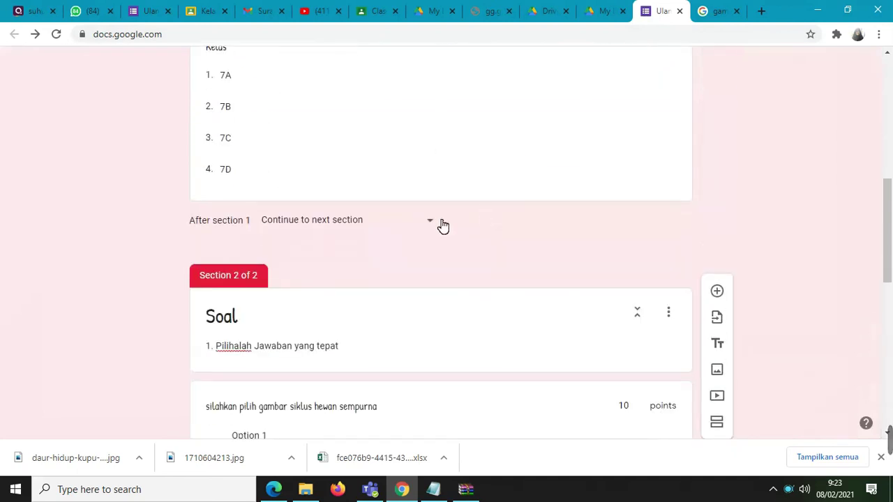
{"action": "scroll", "coordinate": [363, 263], "scroll_direction": "down", "scroll_amount": 3}
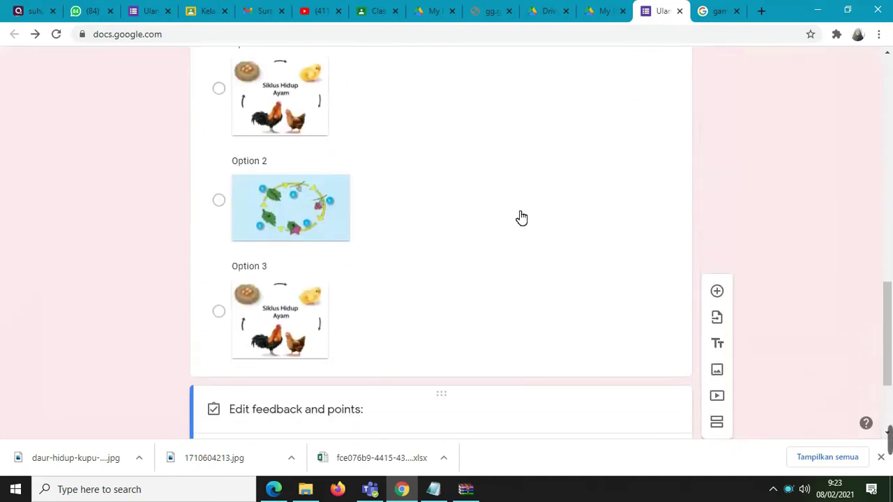
{"action": "left_click", "coordinate": [518, 217]}
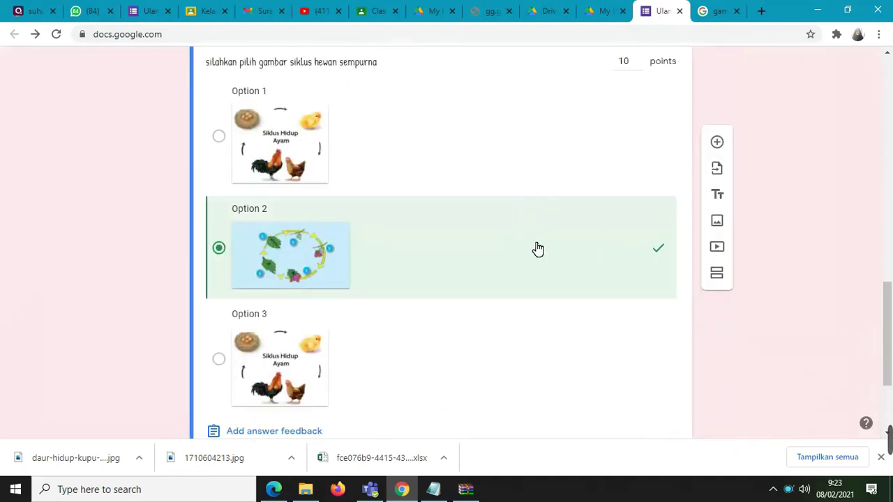
{"action": "left_click", "coordinate": [351, 356]}
{"action": "left_click", "coordinate": [240, 254]}
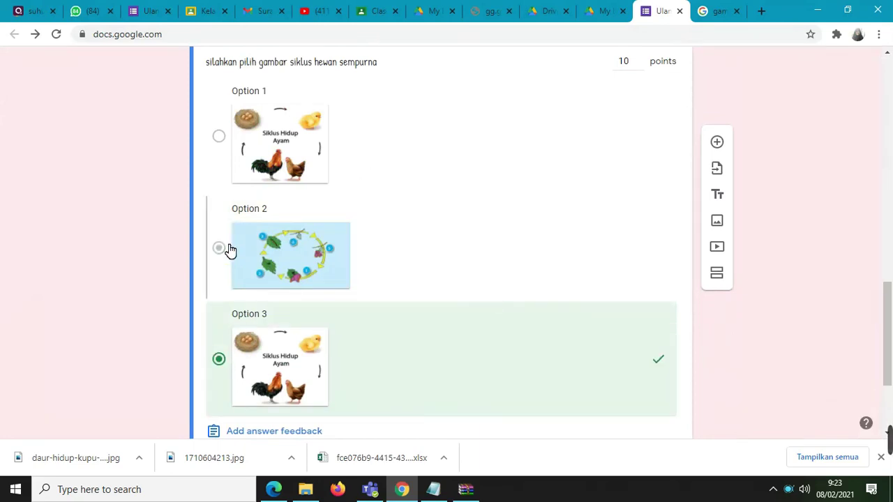
{"action": "scroll", "coordinate": [460, 226], "scroll_direction": "up", "scroll_amount": 4}
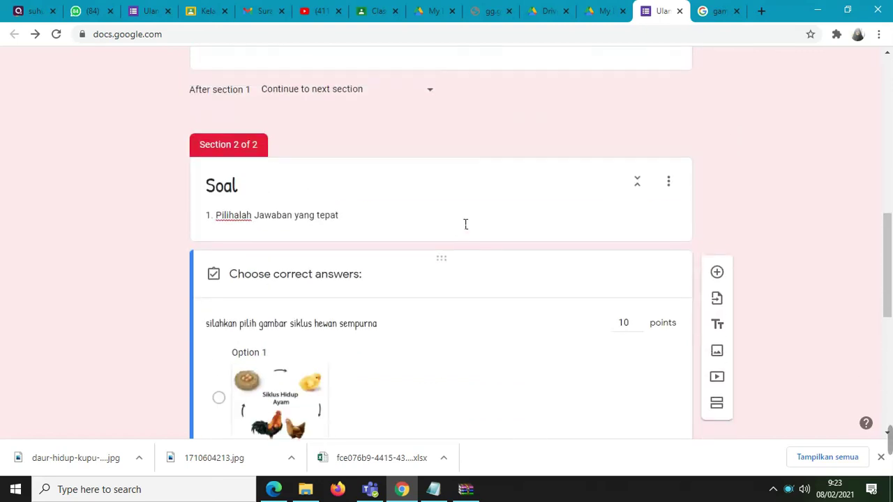
{"action": "scroll", "coordinate": [440, 233], "scroll_direction": "down", "scroll_amount": 6}
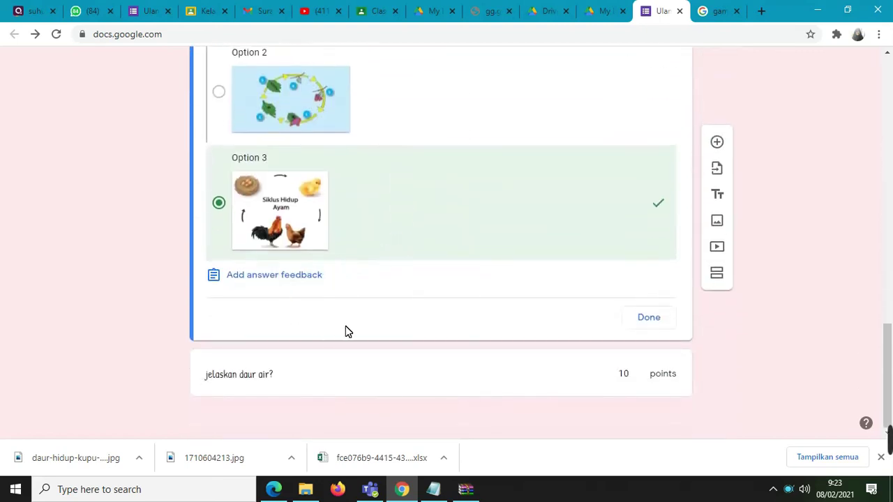
{"action": "left_click", "coordinate": [656, 322]}
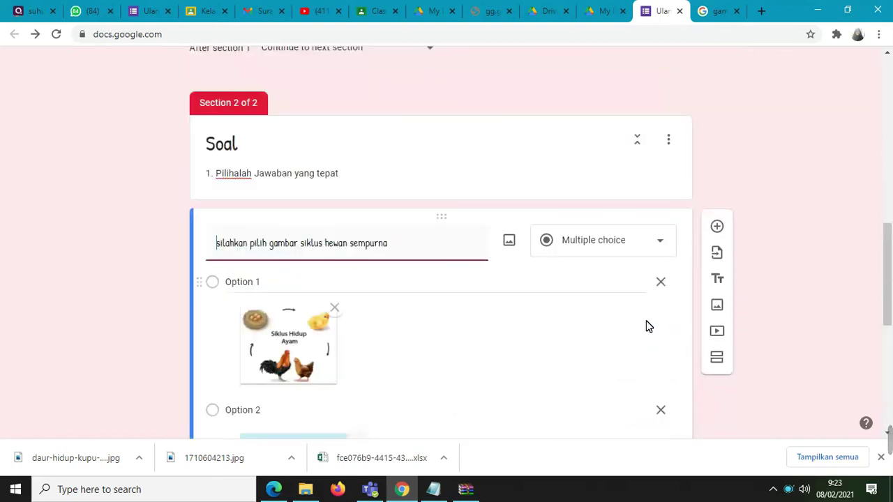
Reopen the answer key of the "silahkan pilih gambar siklus hewan sempurna" question and also mark Option 1 as correct.
{"action": "scroll", "coordinate": [646, 325], "scroll_direction": "down", "scroll_amount": 4}
{"action": "scroll", "coordinate": [420, 297], "scroll_direction": "down", "scroll_amount": 2}
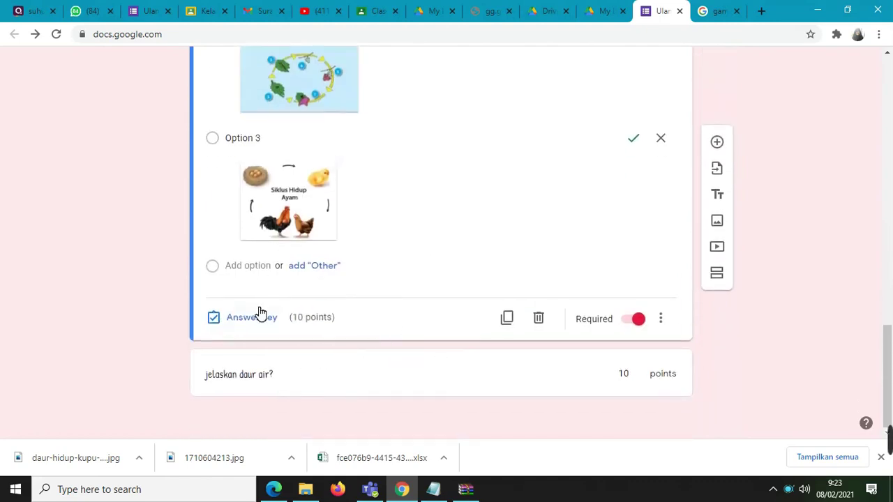
{"action": "left_click", "coordinate": [259, 319]}
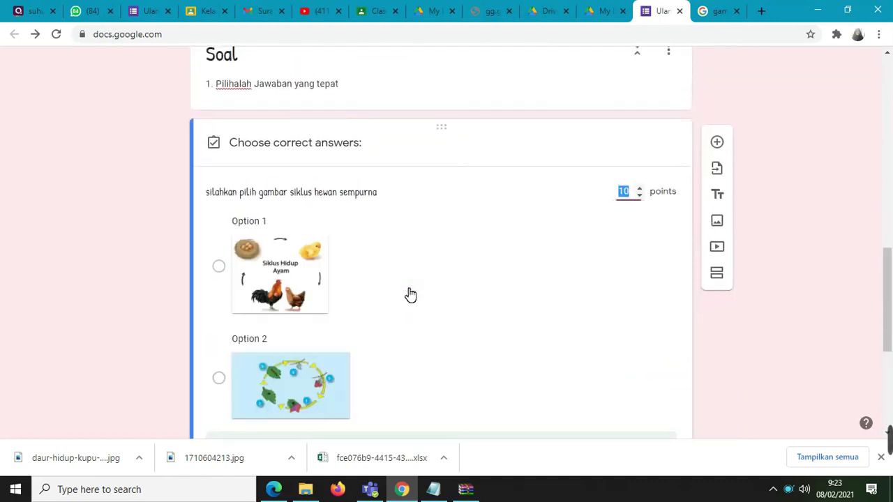
{"action": "scroll", "coordinate": [409, 302], "scroll_direction": "down", "scroll_amount": 2}
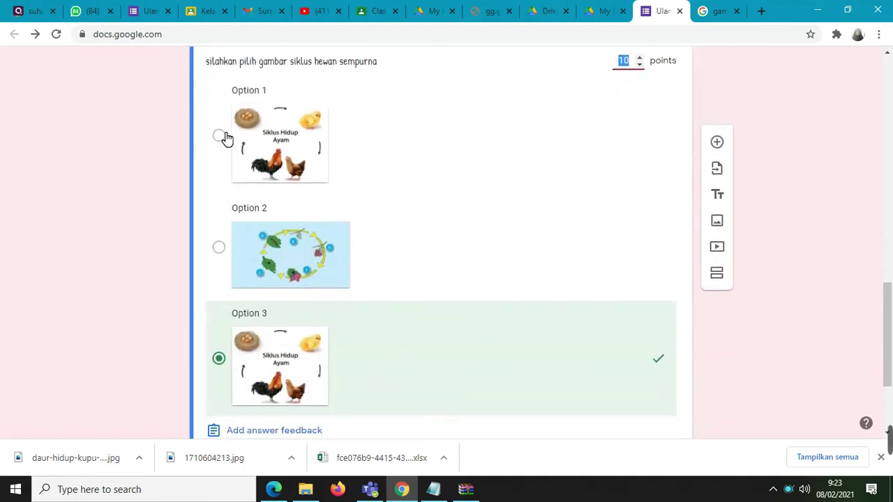
{"action": "left_click", "coordinate": [222, 136]}
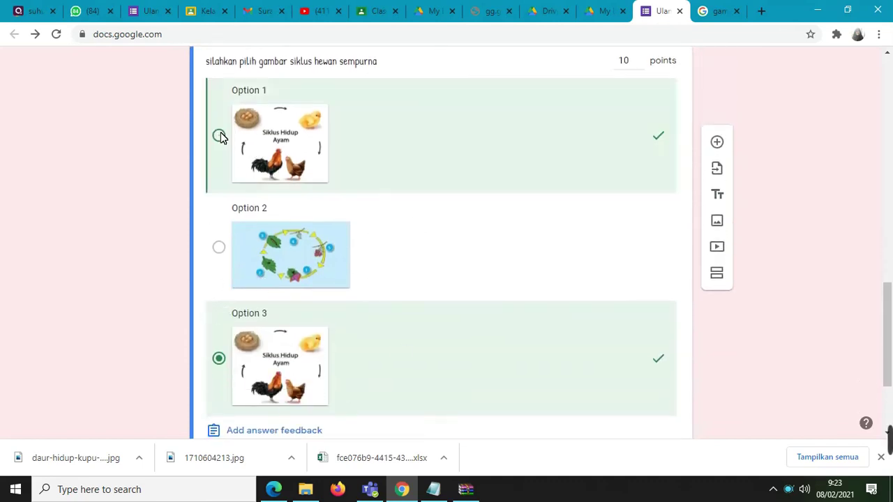
Unmark Option 3 as a correct answer of the "silahkan pilih gambar siklus hewan sempurna" question and finish its answer key.
{"action": "left_click", "coordinate": [219, 360]}
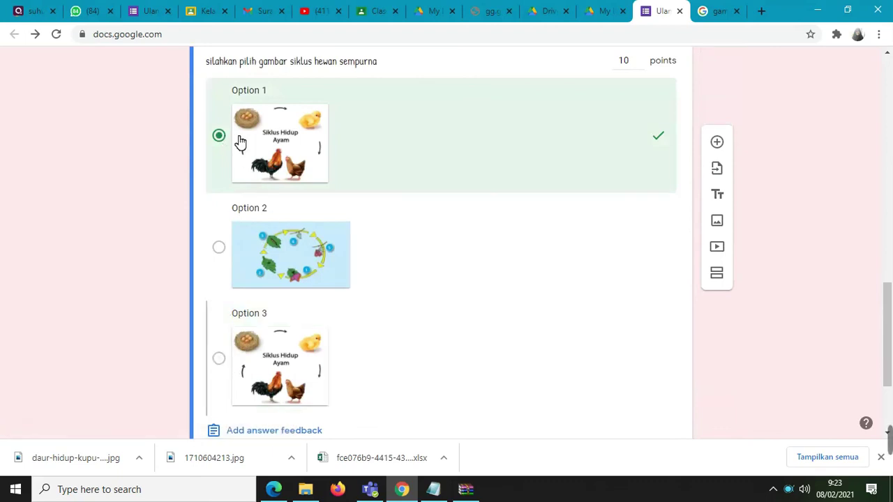
{"action": "scroll", "coordinate": [253, 156], "scroll_direction": "up", "scroll_amount": 2}
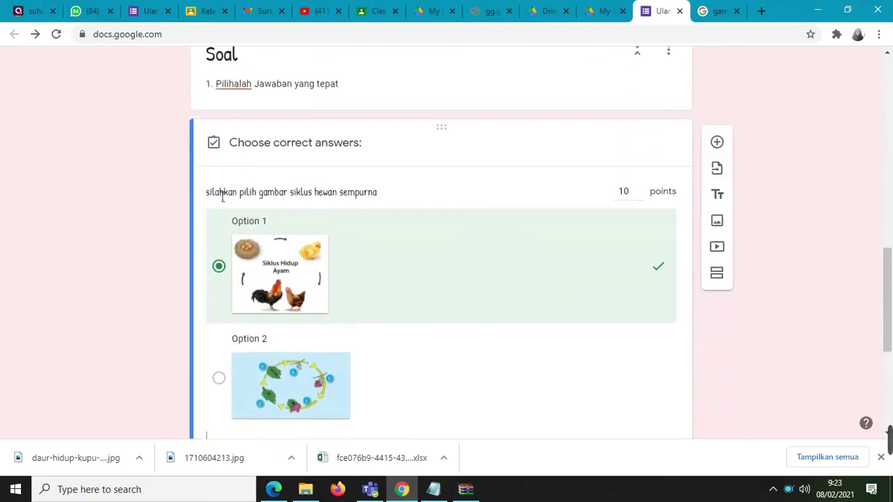
{"action": "scroll", "coordinate": [305, 267], "scroll_direction": "down", "scroll_amount": 2}
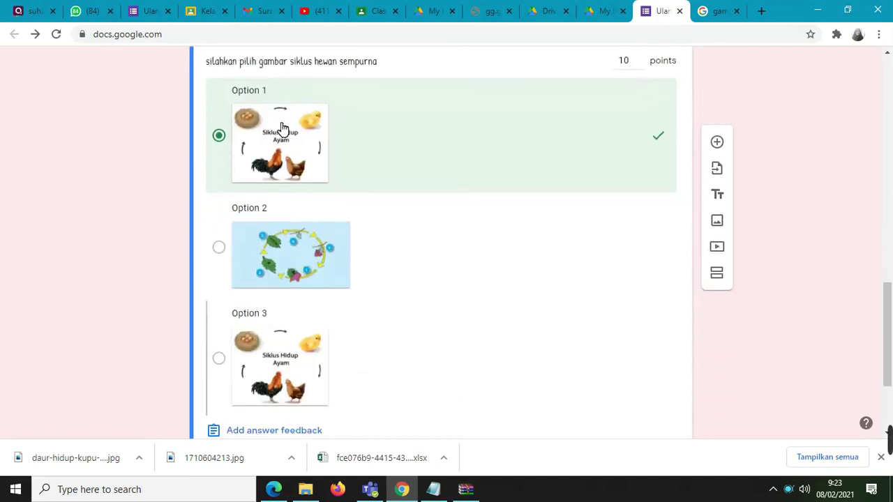
{"action": "scroll", "coordinate": [416, 271], "scroll_direction": "down", "scroll_amount": 2}
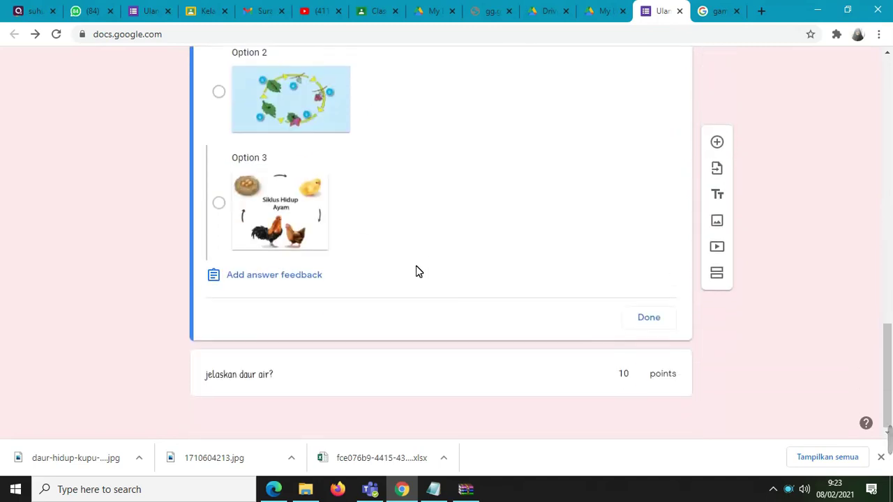
{"action": "left_click", "coordinate": [649, 318]}
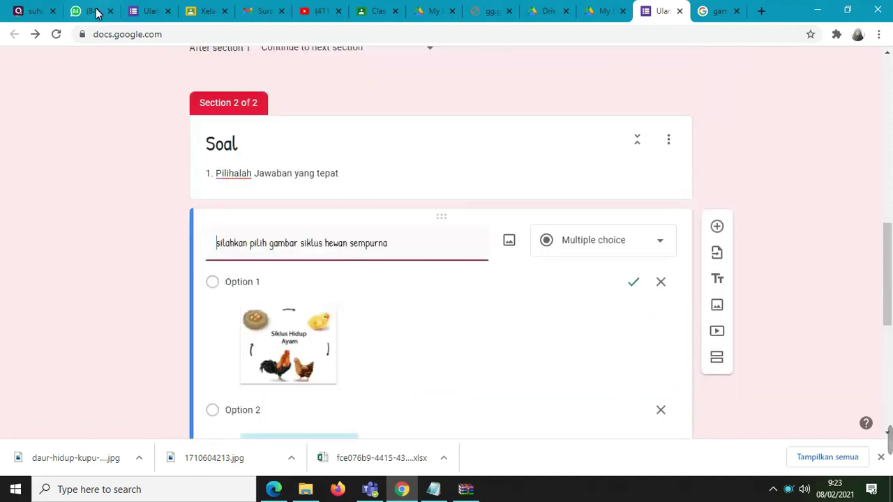
Return to the respondent's form, answer "jelaskan daur air?" with "daur adalah bla" and submit the response.
{"action": "left_click", "coordinate": [155, 12]}
{"action": "scroll", "coordinate": [342, 175], "scroll_direction": "up", "scroll_amount": 3}
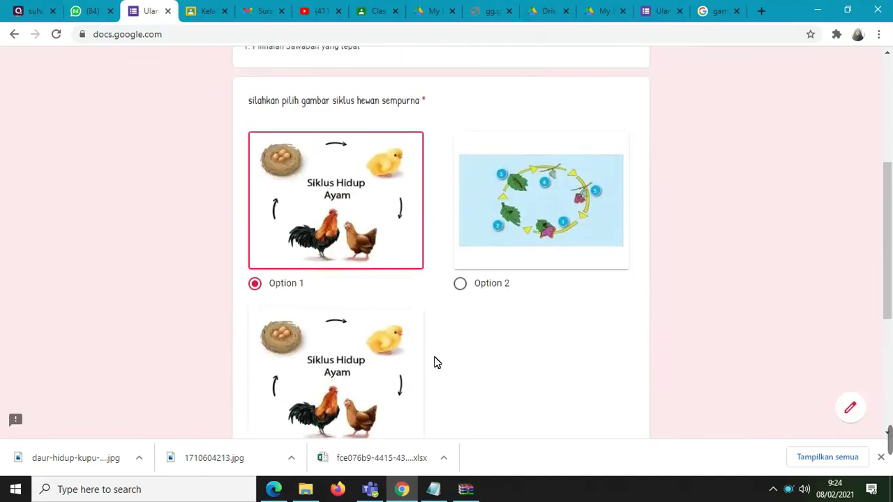
{"action": "scroll", "coordinate": [435, 363], "scroll_direction": "down", "scroll_amount": 5}
{"action": "left_click", "coordinate": [273, 291]}
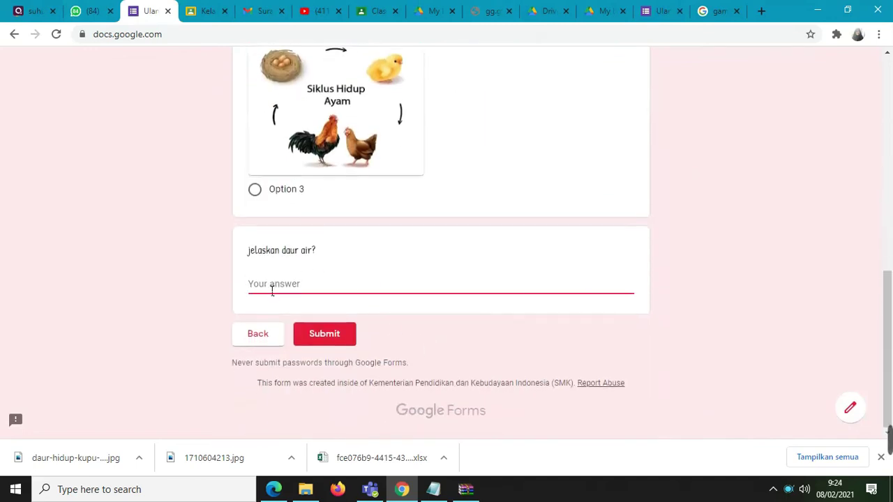
{"action": "type", "text": "daur adalah bla"}
{"action": "left_click", "coordinate": [320, 335]}
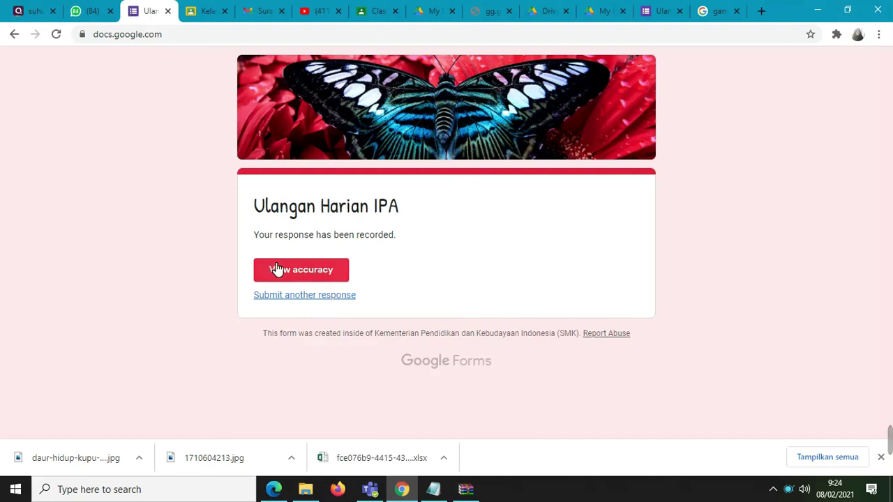
View the accuracy of the submitted response, check its answers and go back to the submission confirmation page.
{"action": "left_click", "coordinate": [320, 277]}
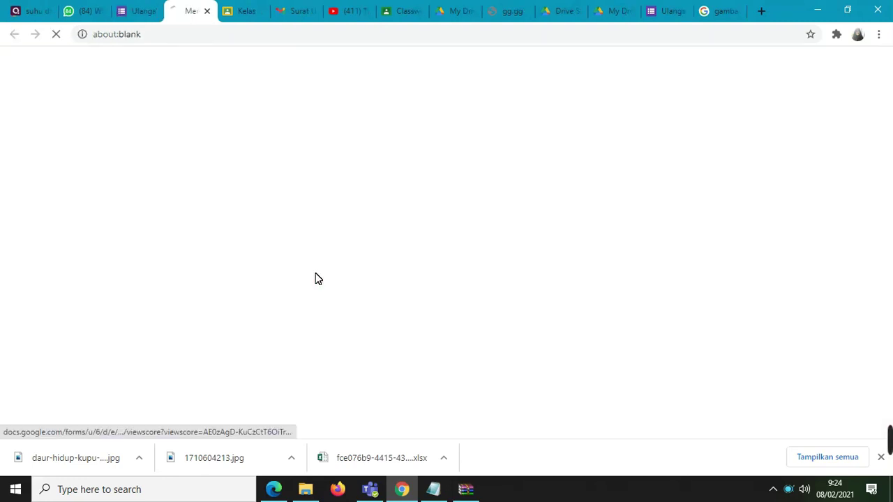
{"action": "scroll", "coordinate": [328, 278], "scroll_direction": "down", "scroll_amount": 3}
{"action": "scroll", "coordinate": [328, 277], "scroll_direction": "down", "scroll_amount": 6}
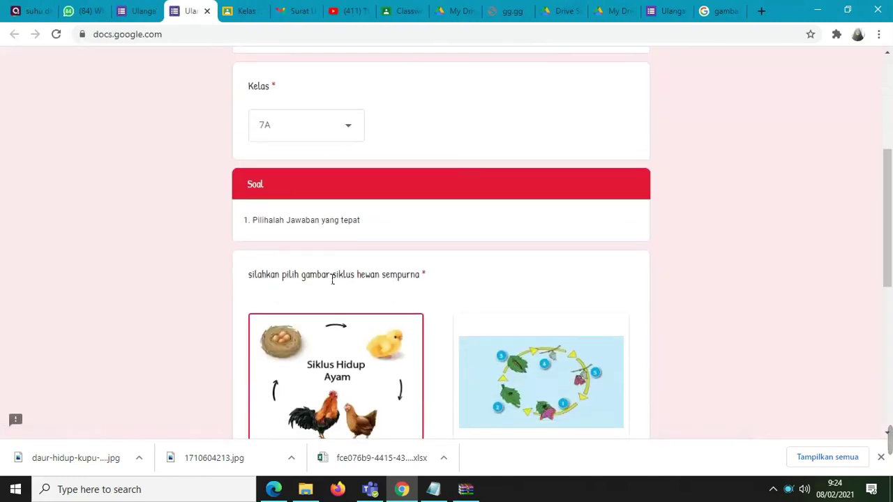
{"action": "scroll", "coordinate": [326, 277], "scroll_direction": "up", "scroll_amount": 10}
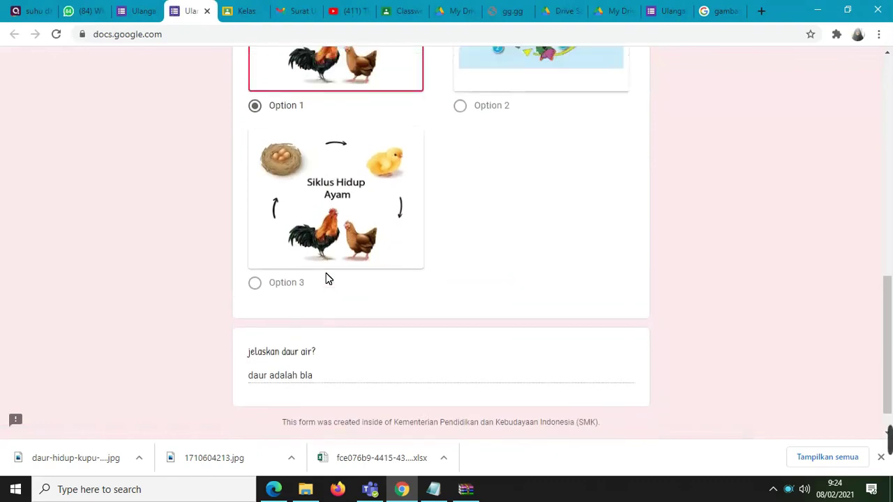
{"action": "left_click", "coordinate": [139, 10]}
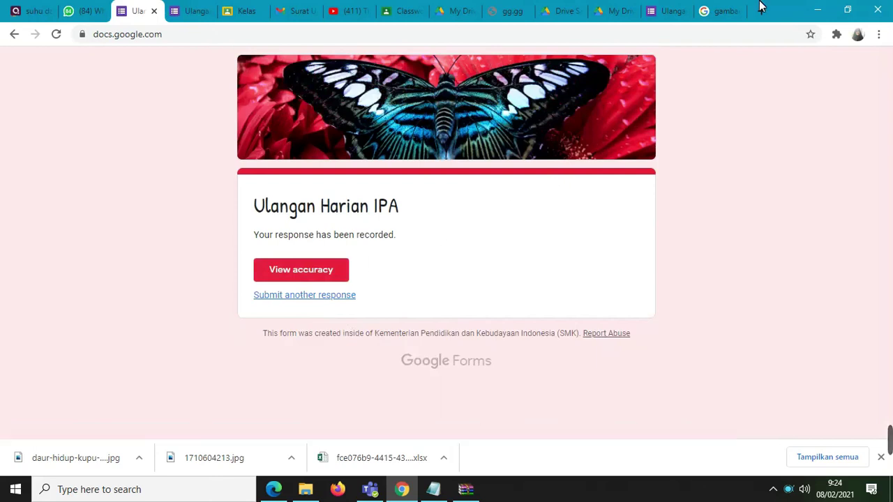
In the form editor, open the responses and create a new linked spreadsheet named "Ulangan Harian IPA (Responses)".
{"action": "left_click", "coordinate": [670, 11]}
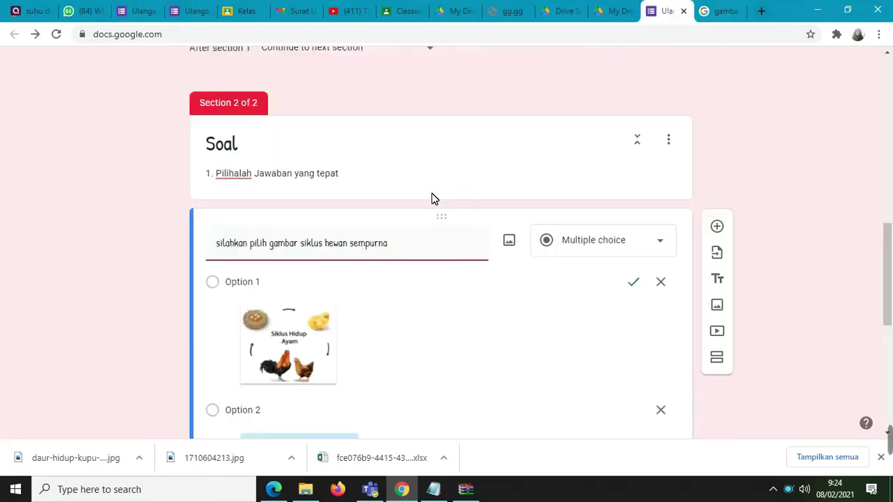
{"action": "scroll", "coordinate": [453, 183], "scroll_direction": "up", "scroll_amount": 10}
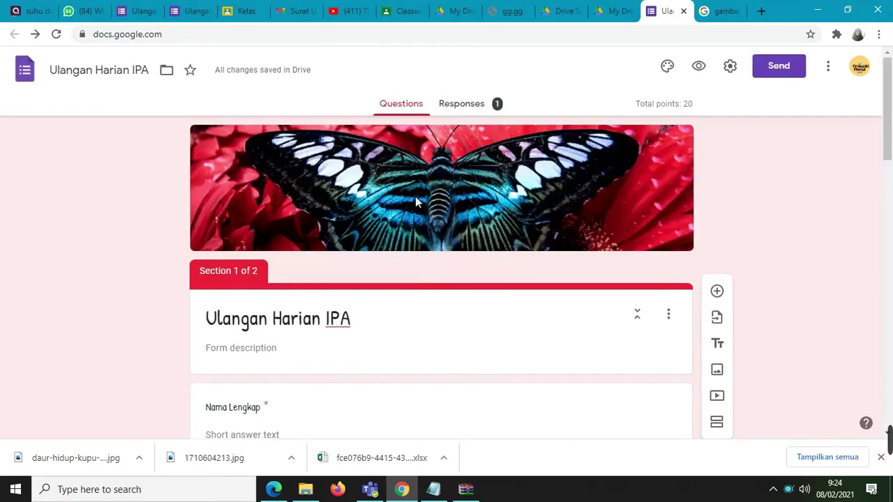
{"action": "scroll", "coordinate": [466, 216], "scroll_direction": "down", "scroll_amount": 4}
{"action": "scroll", "coordinate": [466, 215], "scroll_direction": "up", "scroll_amount": 4}
{"action": "left_click", "coordinate": [475, 108]}
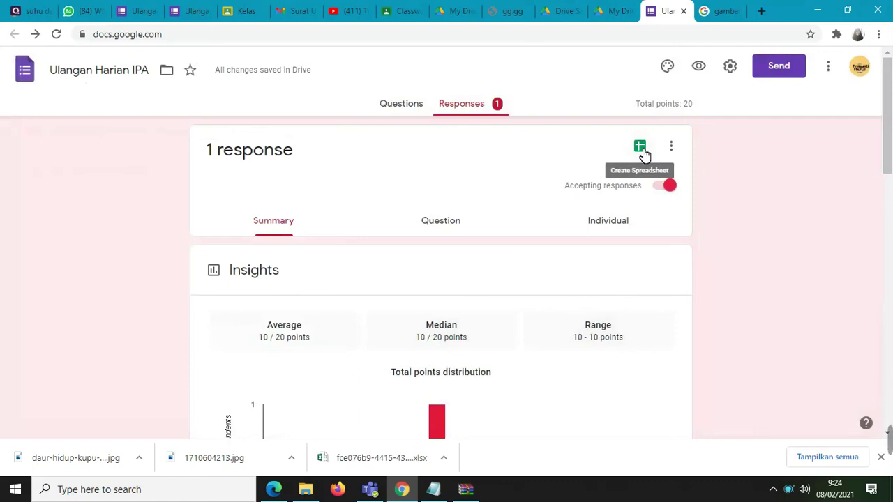
{"action": "left_click", "coordinate": [640, 148]}
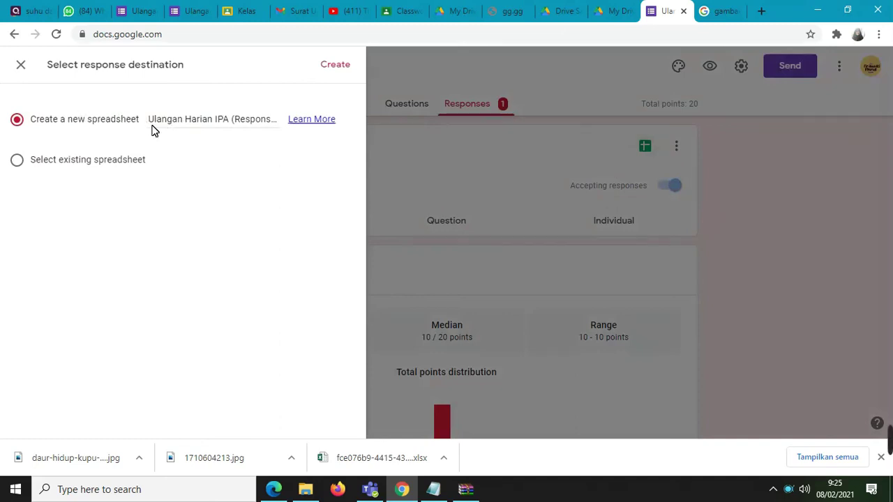
{"action": "left_click", "coordinate": [338, 68]}
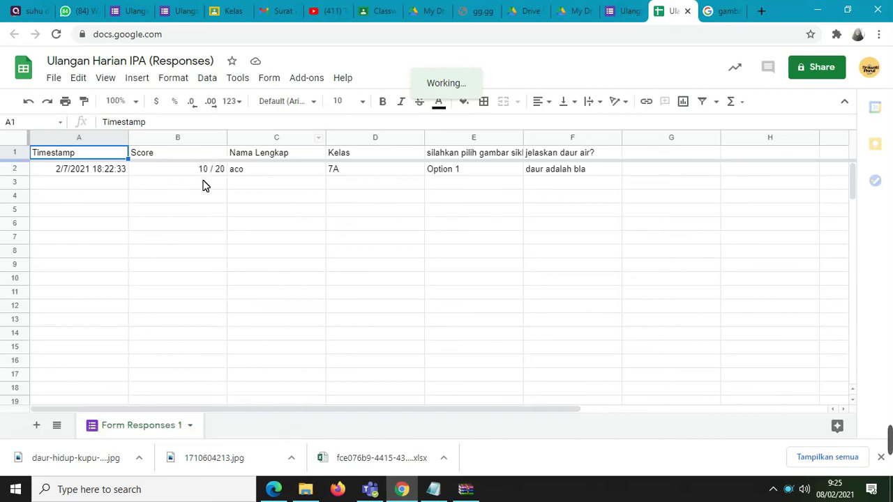
Return to the form editor and review the response summary charts, the section 2 questions and their points.
{"action": "left_click", "coordinate": [617, 11]}
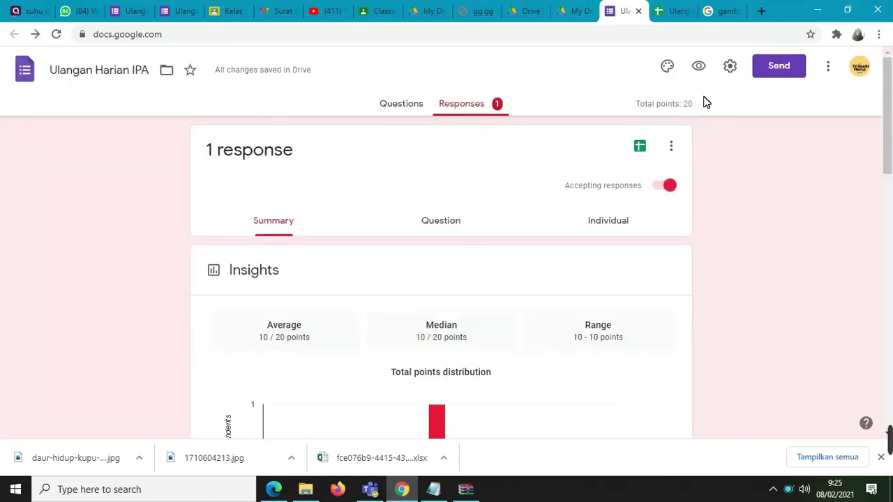
{"action": "scroll", "coordinate": [604, 282], "scroll_direction": "down", "scroll_amount": 9}
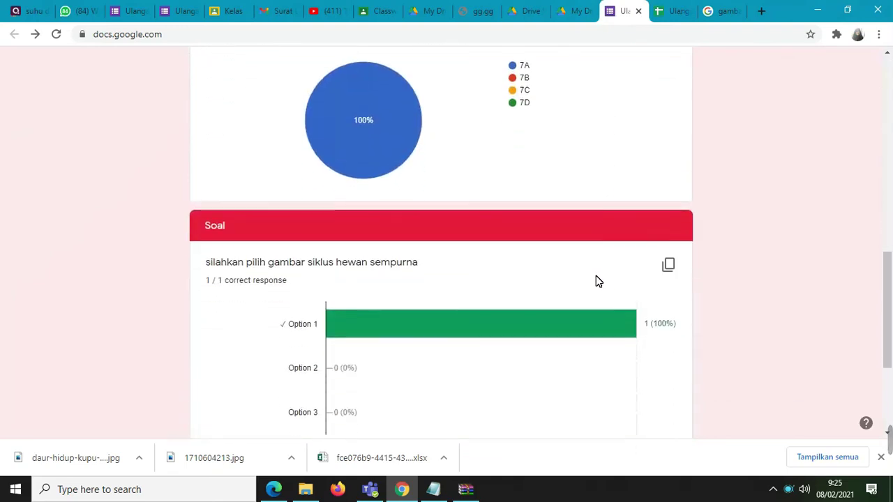
{"action": "scroll", "coordinate": [596, 281], "scroll_direction": "up", "scroll_amount": 10}
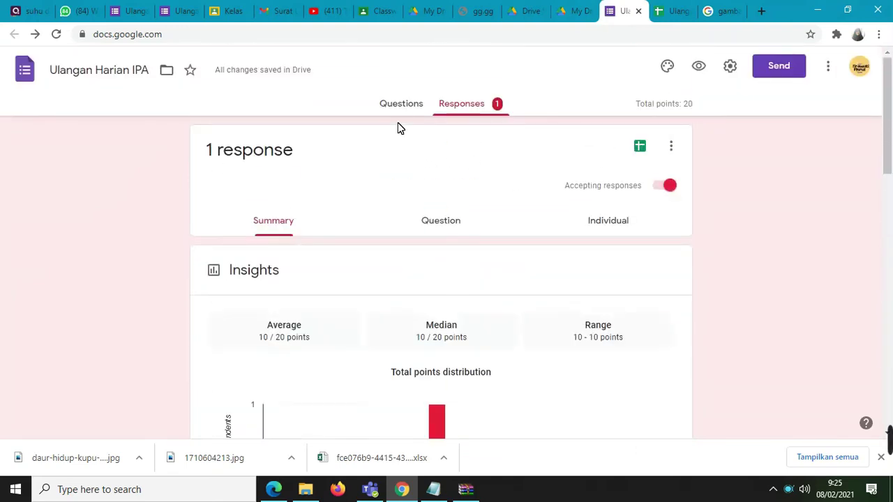
{"action": "left_click", "coordinate": [400, 106]}
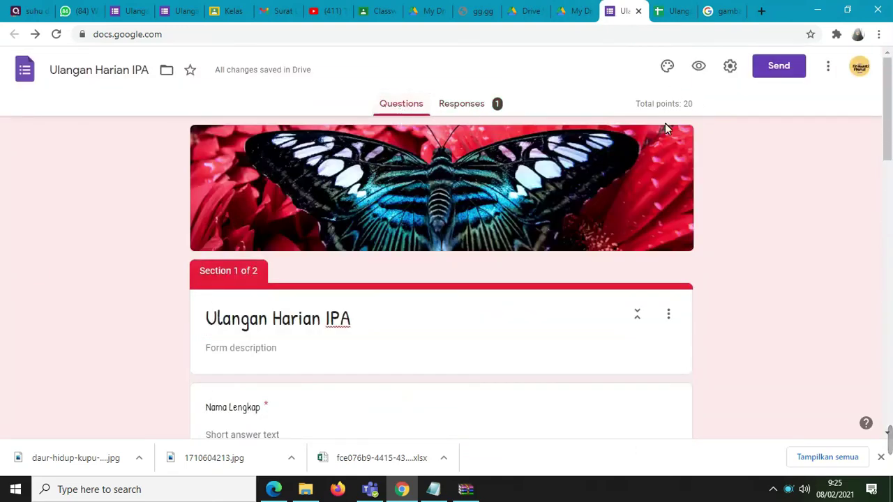
{"action": "scroll", "coordinate": [534, 212], "scroll_direction": "down", "scroll_amount": 9}
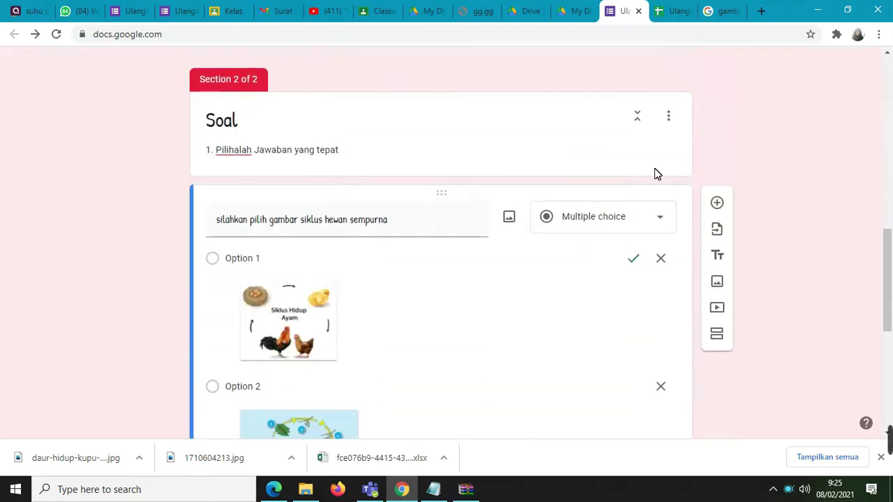
{"action": "scroll", "coordinate": [568, 257], "scroll_direction": "down", "scroll_amount": 4}
{"action": "scroll", "coordinate": [592, 237], "scroll_direction": "up", "scroll_amount": 4}
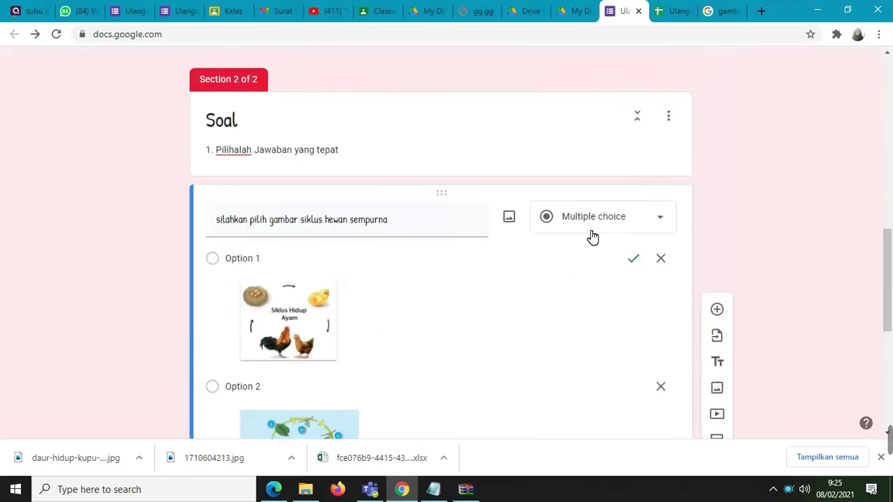
{"action": "scroll", "coordinate": [607, 262], "scroll_direction": "down", "scroll_amount": 5}
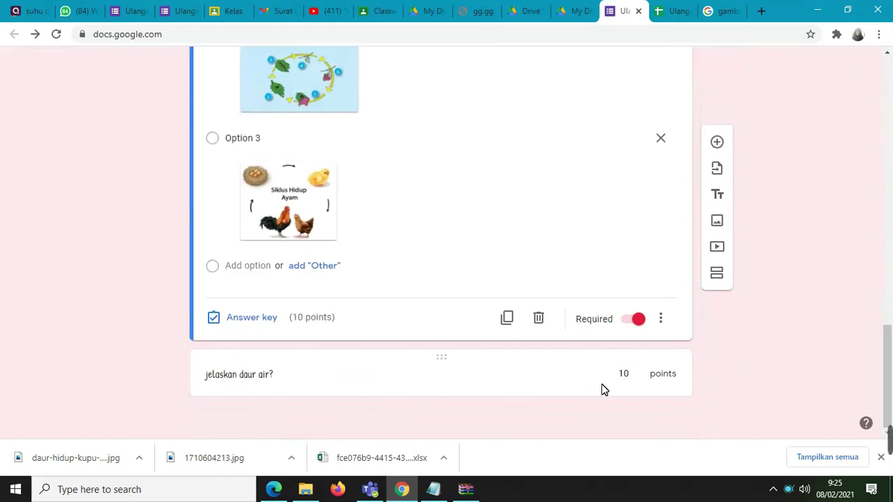
Compare the score recorded in the responses spreadsheet with the questions and points in the form editor.
{"action": "left_click", "coordinate": [673, 10]}
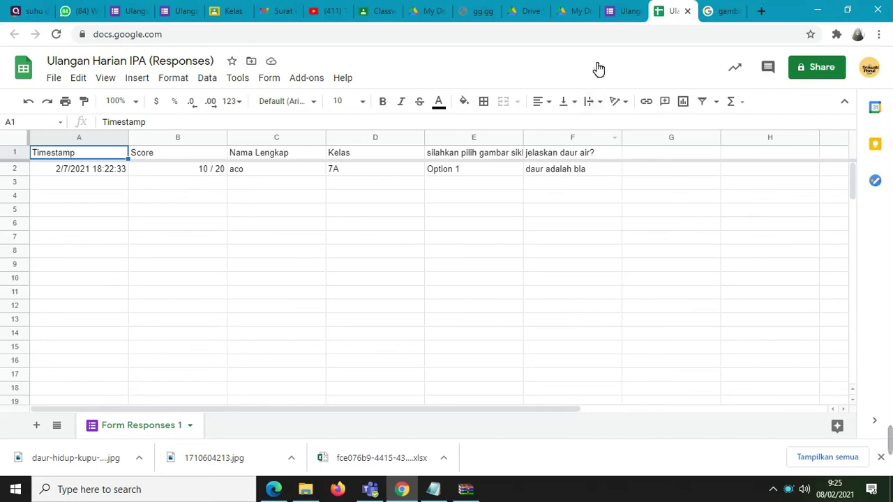
{"action": "left_click", "coordinate": [624, 17]}
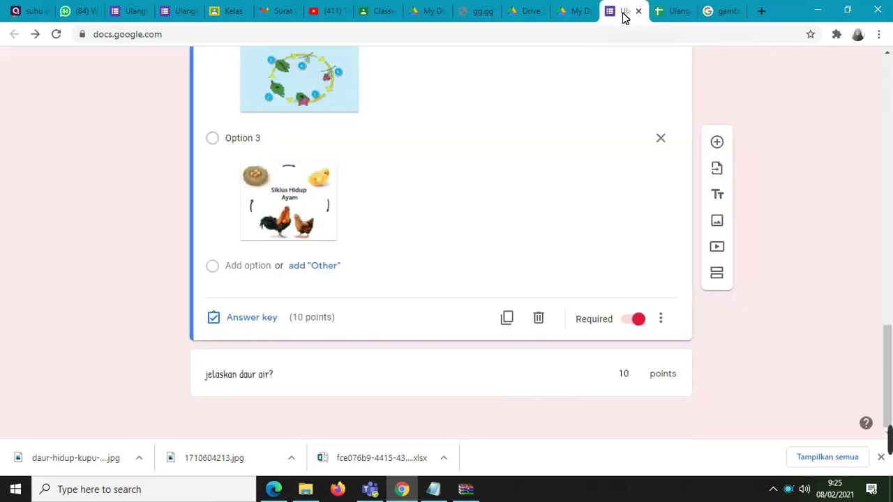
{"action": "left_click", "coordinate": [668, 12]}
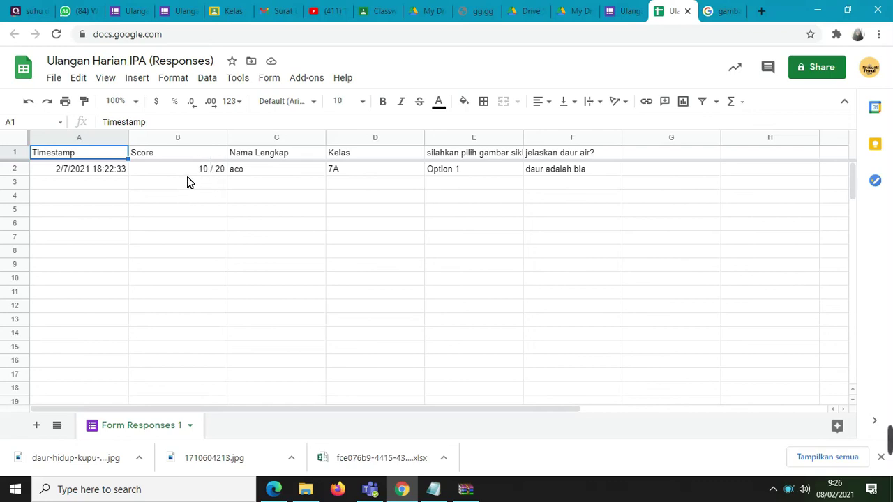
{"action": "left_click", "coordinate": [617, 17]}
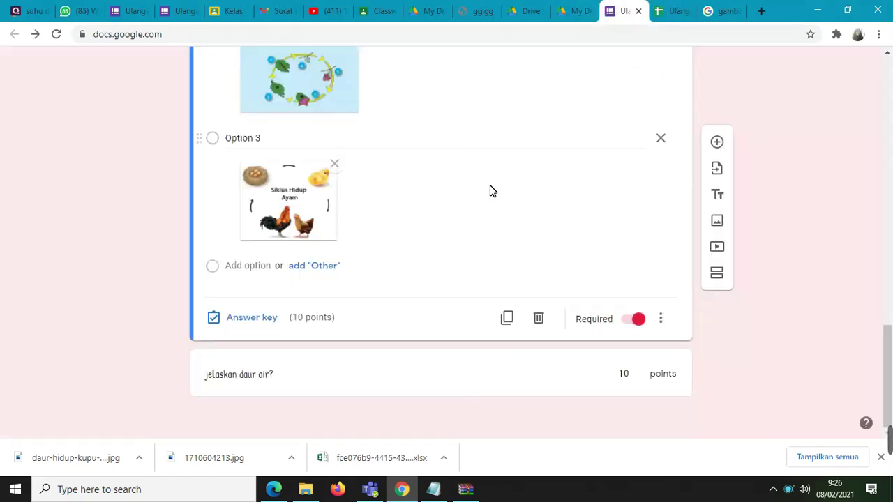
{"action": "scroll", "coordinate": [488, 189], "scroll_direction": "up", "scroll_amount": 10}
{"action": "scroll", "coordinate": [492, 191], "scroll_direction": "up", "scroll_amount": 6}
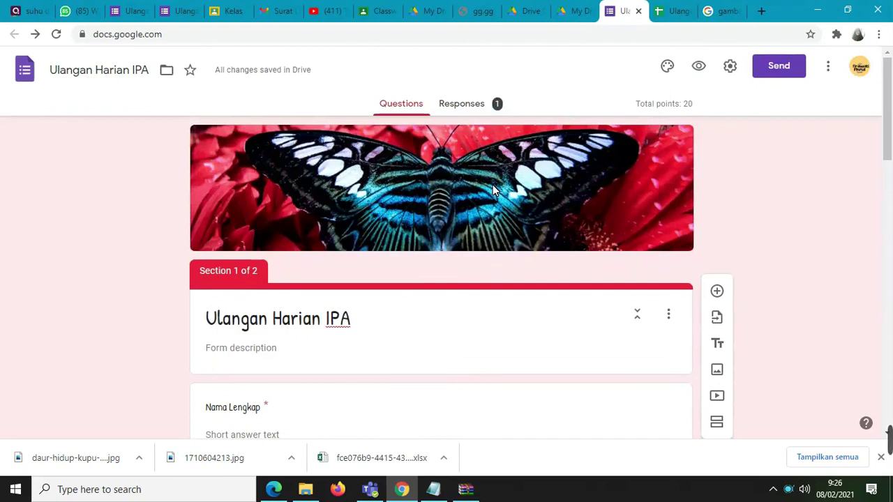
{"action": "left_click", "coordinate": [788, 491]}
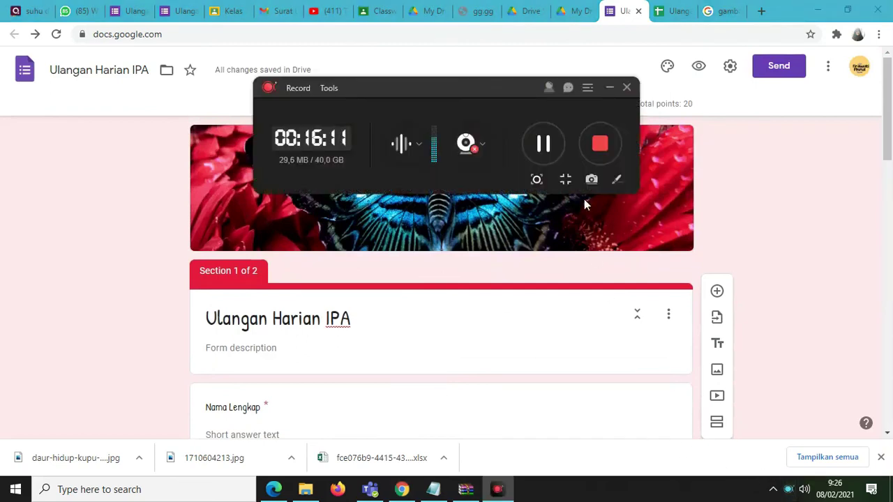